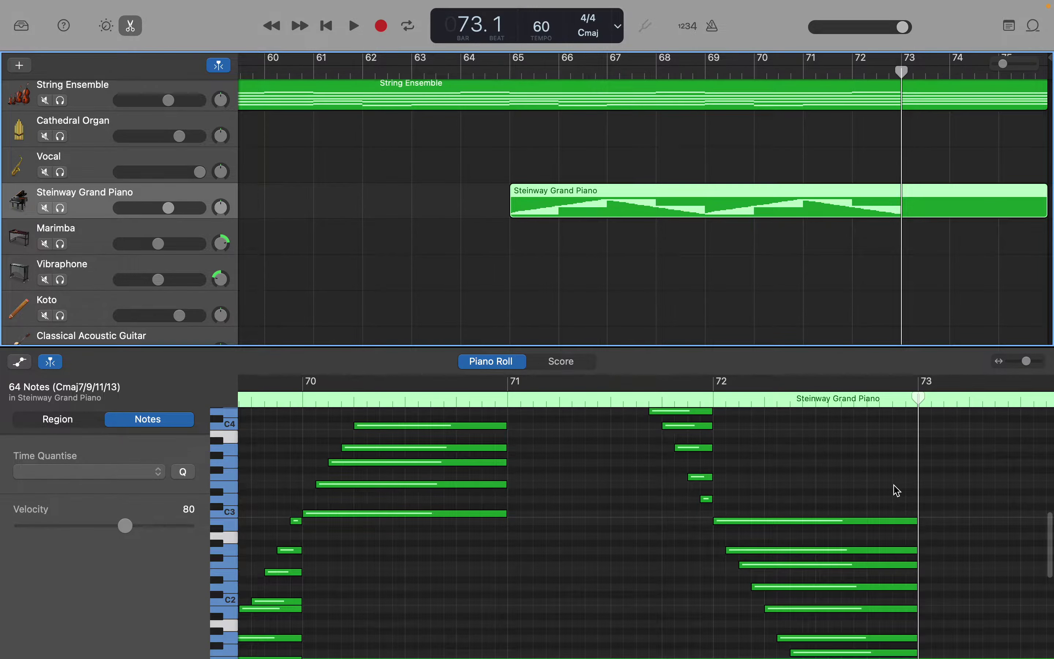
Create a C♯1 note at the start of bar 73 in the Steinway Grand Piano region and shorten it to a sixteenth.
{"action": "scroll", "coordinate": [898, 490], "scroll_direction": "right", "scroll_amount": 4}
{"action": "scroll", "coordinate": [898, 490], "scroll_direction": "right", "scroll_amount": 10}
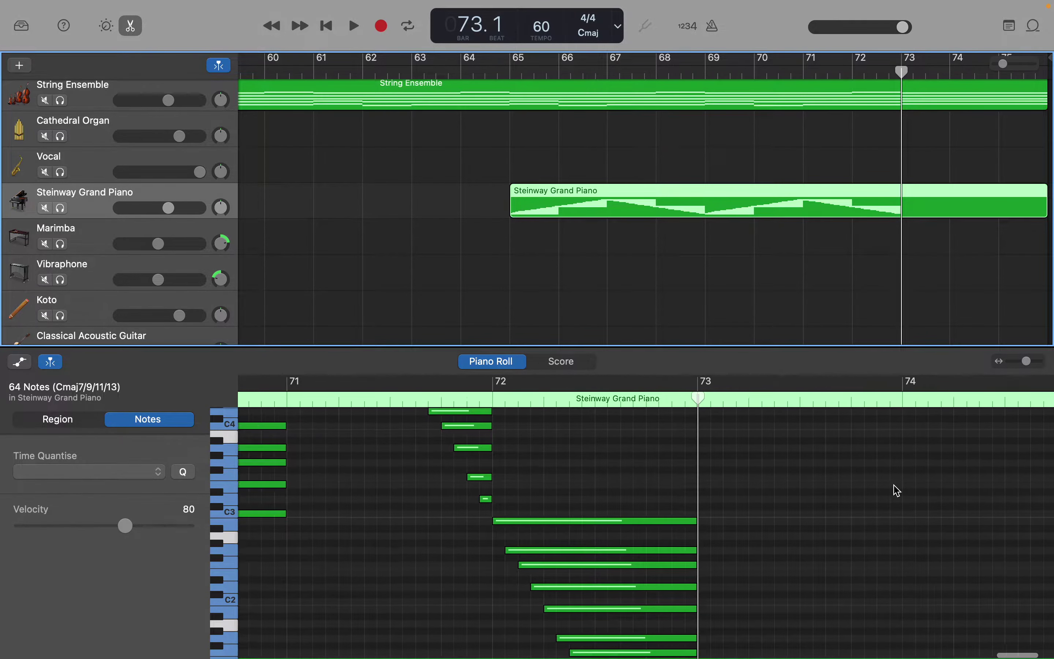
{"action": "scroll", "coordinate": [898, 491], "scroll_direction": "right", "scroll_amount": 4}
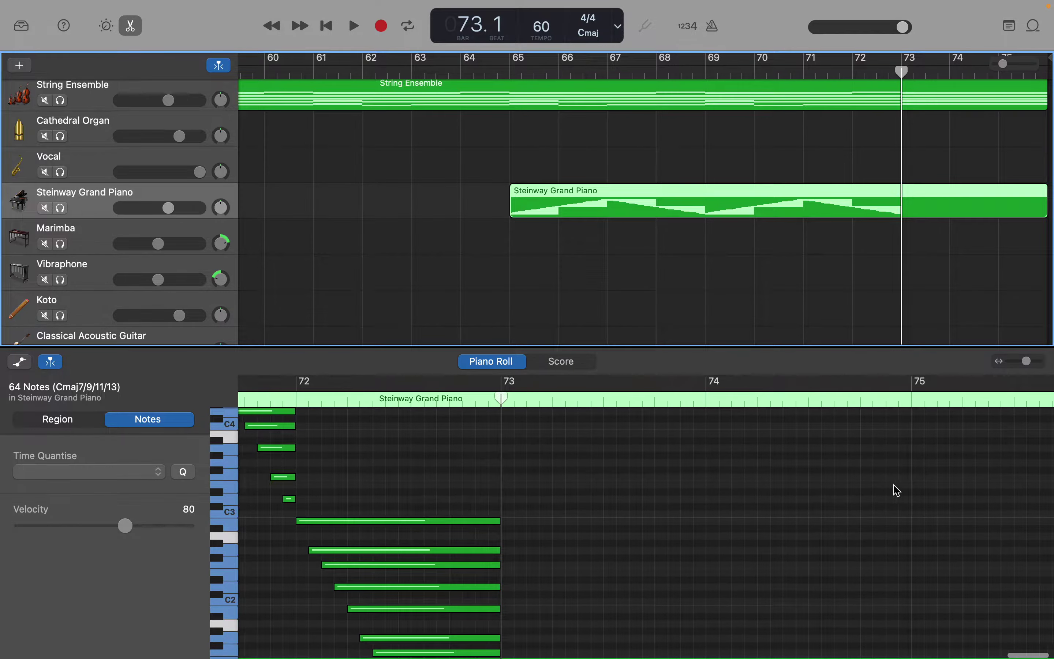
{"action": "scroll", "coordinate": [898, 490], "scroll_direction": "down", "scroll_amount": 6}
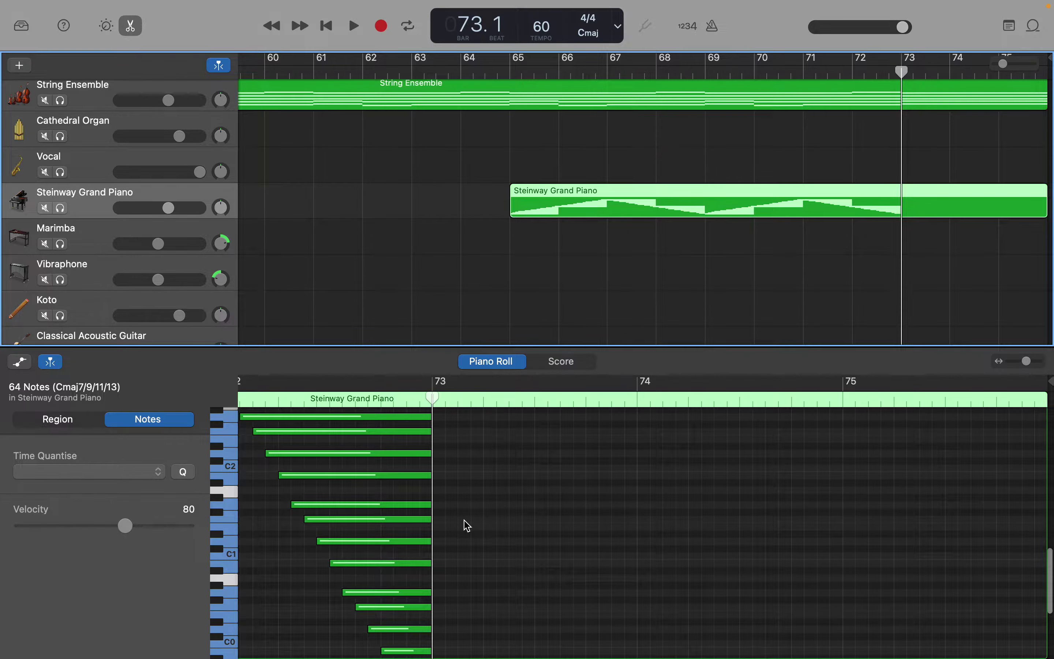
{"action": "left_click", "coordinate": [236, 561]}
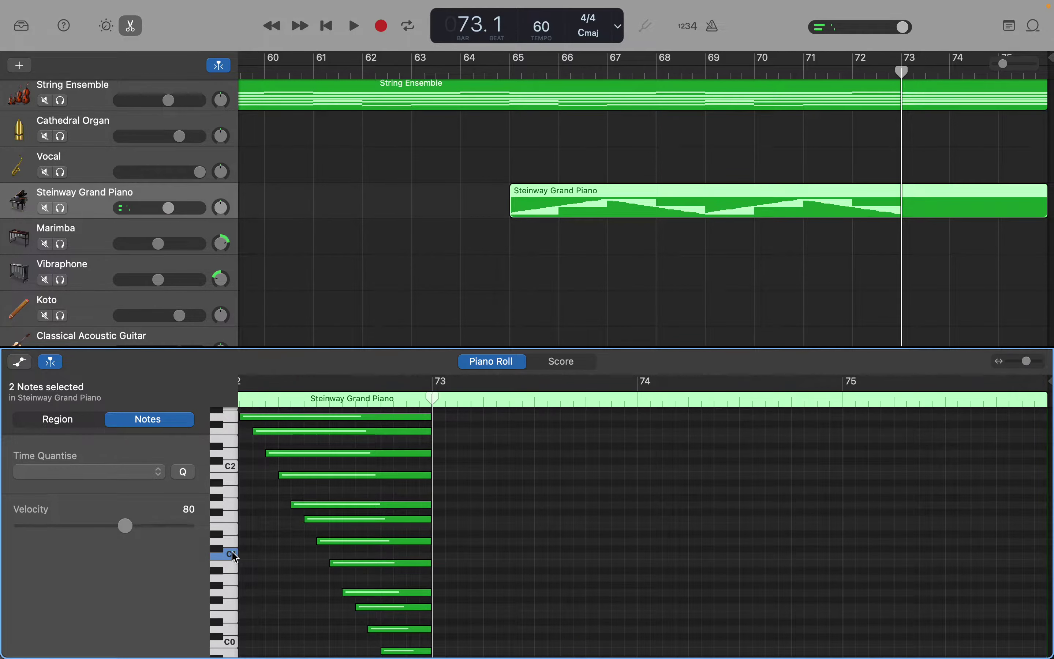
{"action": "right_click", "coordinate": [442, 557]}
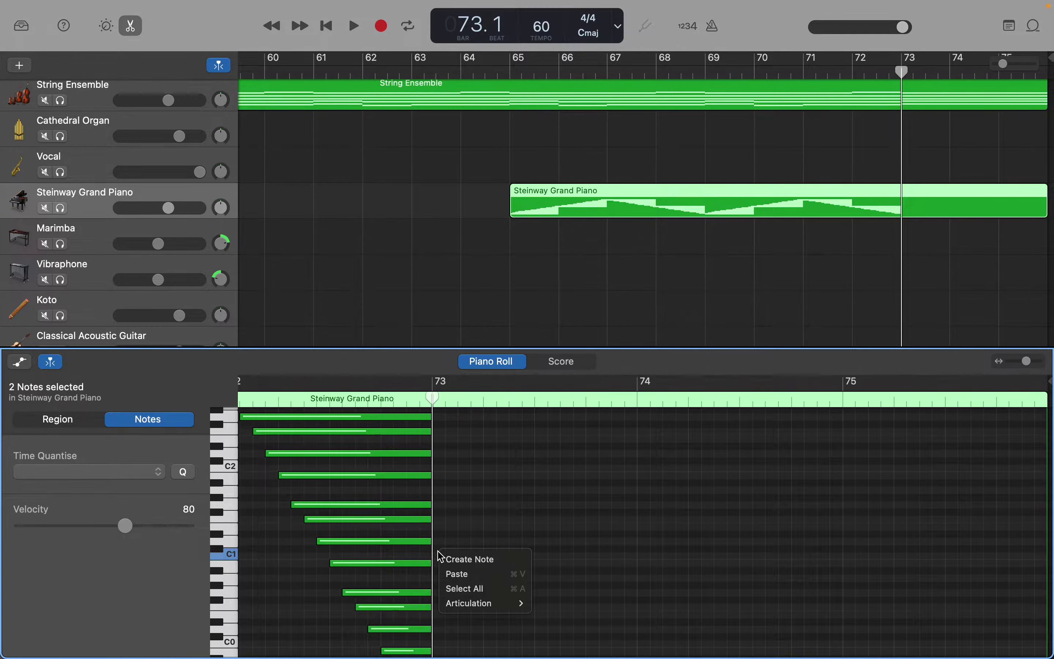
{"action": "left_click", "coordinate": [443, 559]}
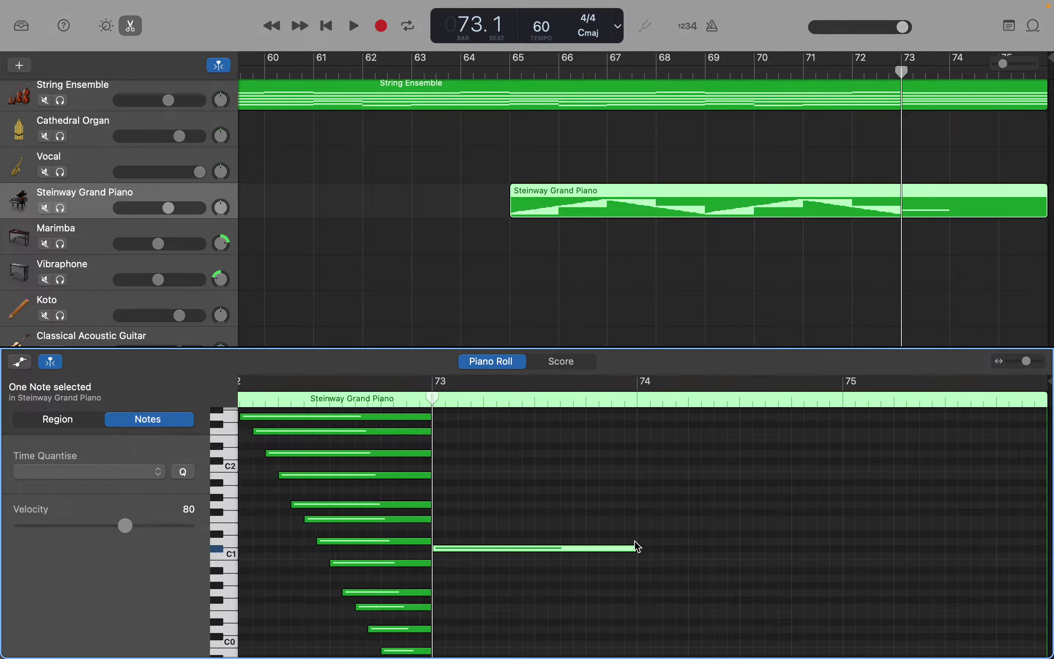
{"action": "left_click_drag", "start_coordinate": [634, 547], "coordinate": [445, 547]}
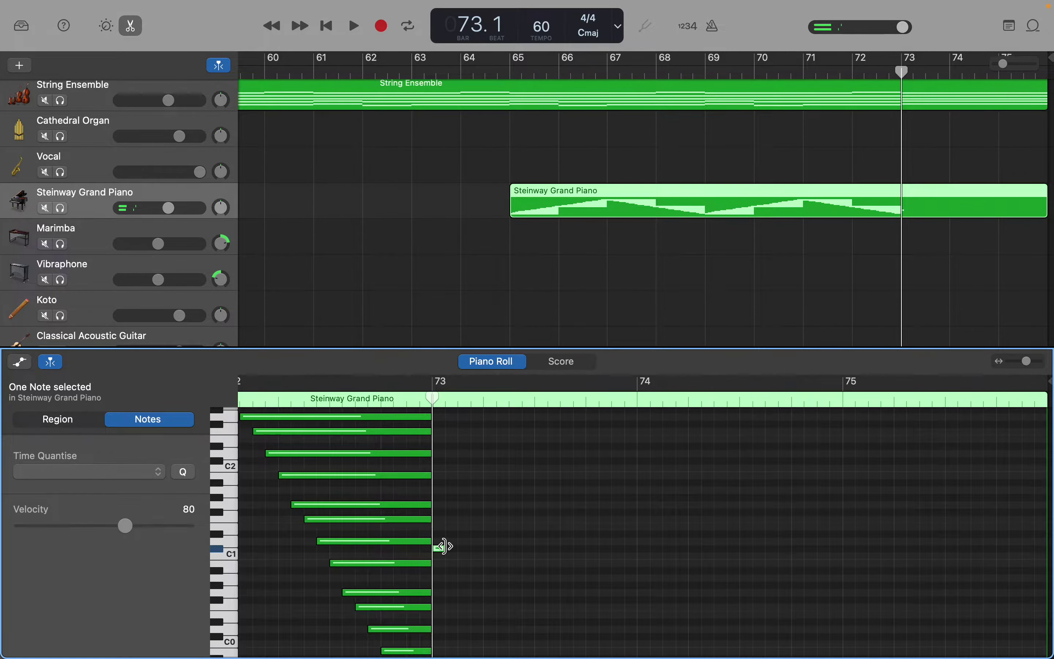
Add sixteenth notes G1, D♯2 and B2 above the C♯1 at the start of bar 73.
{"action": "scroll", "coordinate": [445, 586], "scroll_direction": "up", "scroll_amount": 3}
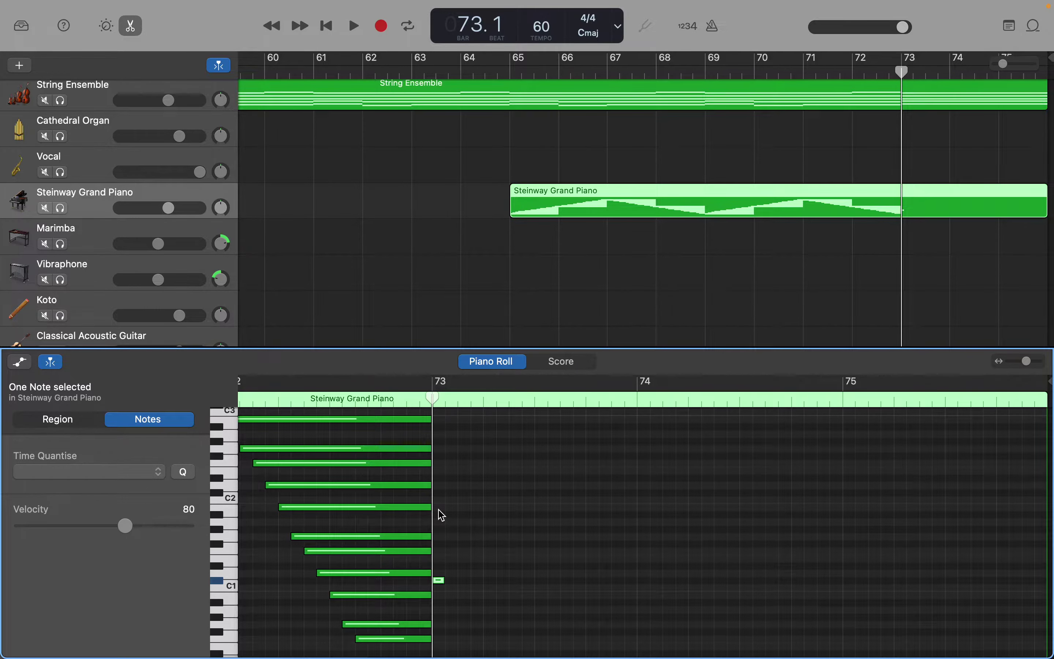
{"action": "right_click", "coordinate": [441, 514]}
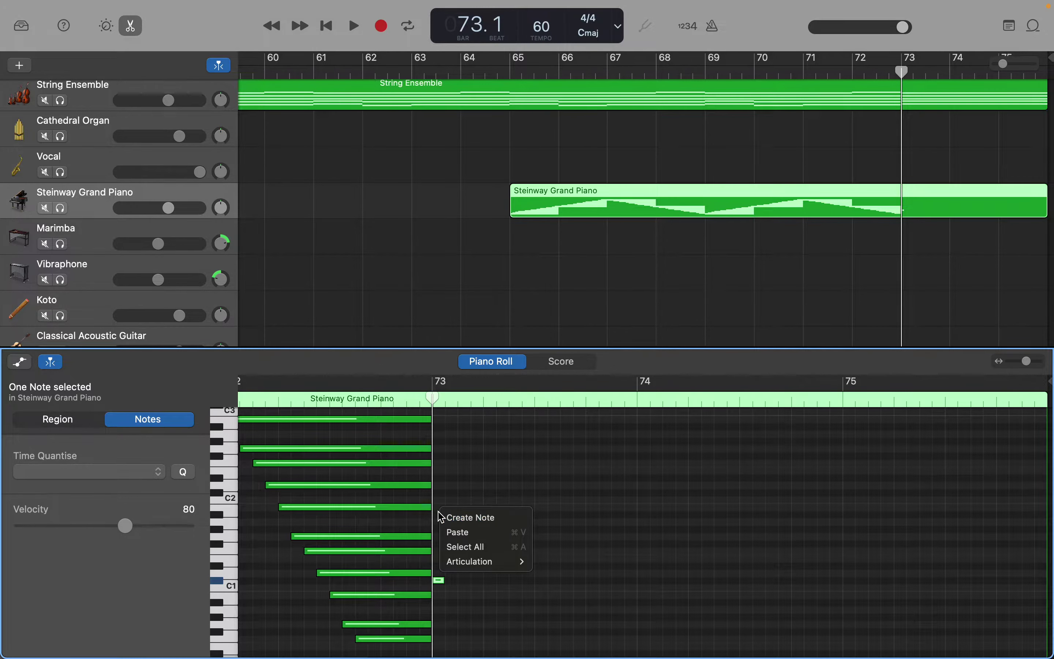
{"action": "left_click", "coordinate": [572, 526]}
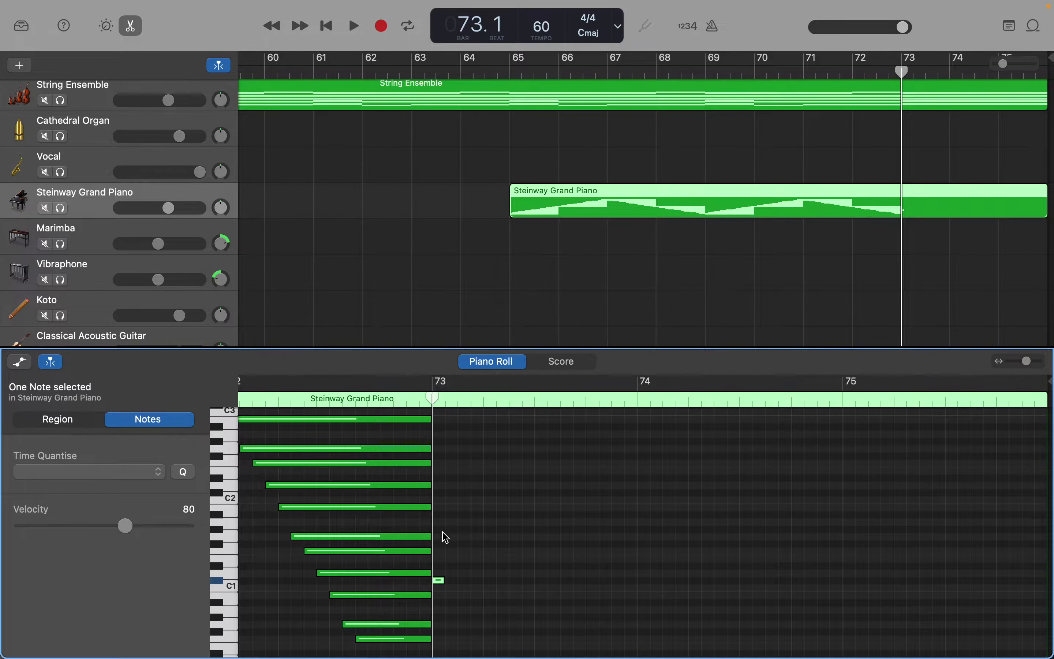
{"action": "right_click", "coordinate": [444, 540]}
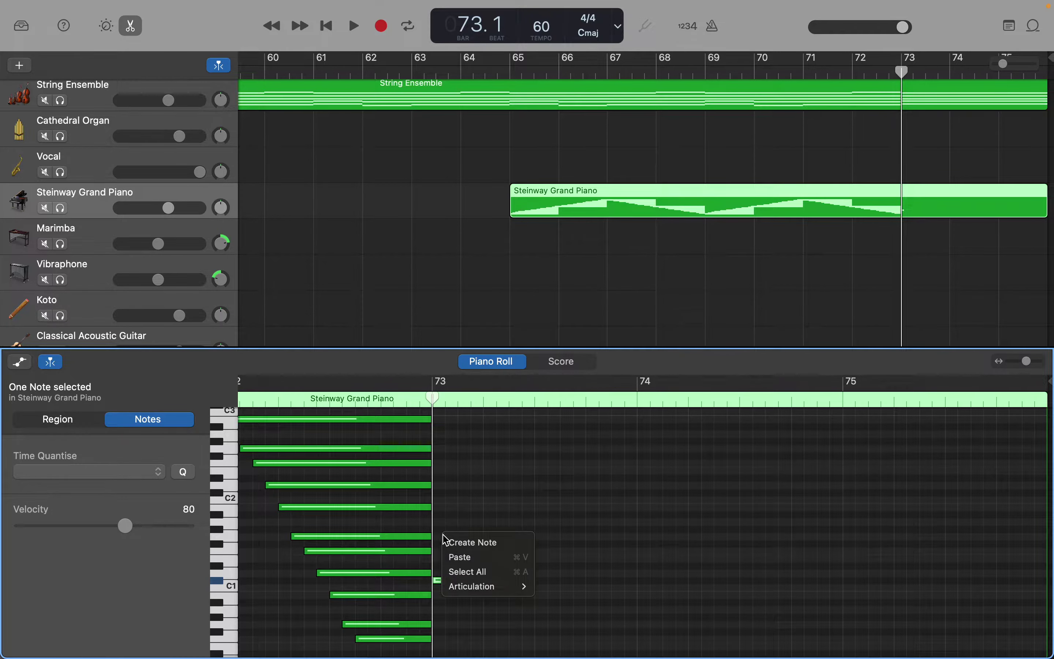
{"action": "left_click", "coordinate": [457, 543]}
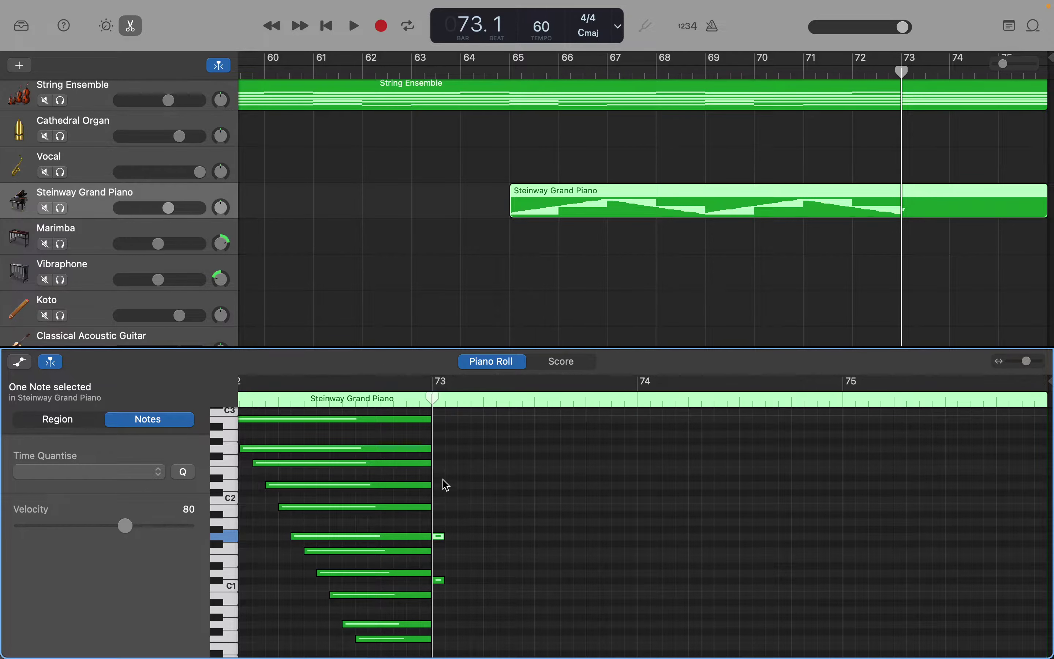
{"action": "right_click", "coordinate": [445, 479]}
{"action": "left_click", "coordinate": [447, 481]}
{"action": "scroll", "coordinate": [446, 479], "scroll_direction": "up", "scroll_amount": 1}
{"action": "scroll", "coordinate": [444, 480], "scroll_direction": "up", "scroll_amount": 2}
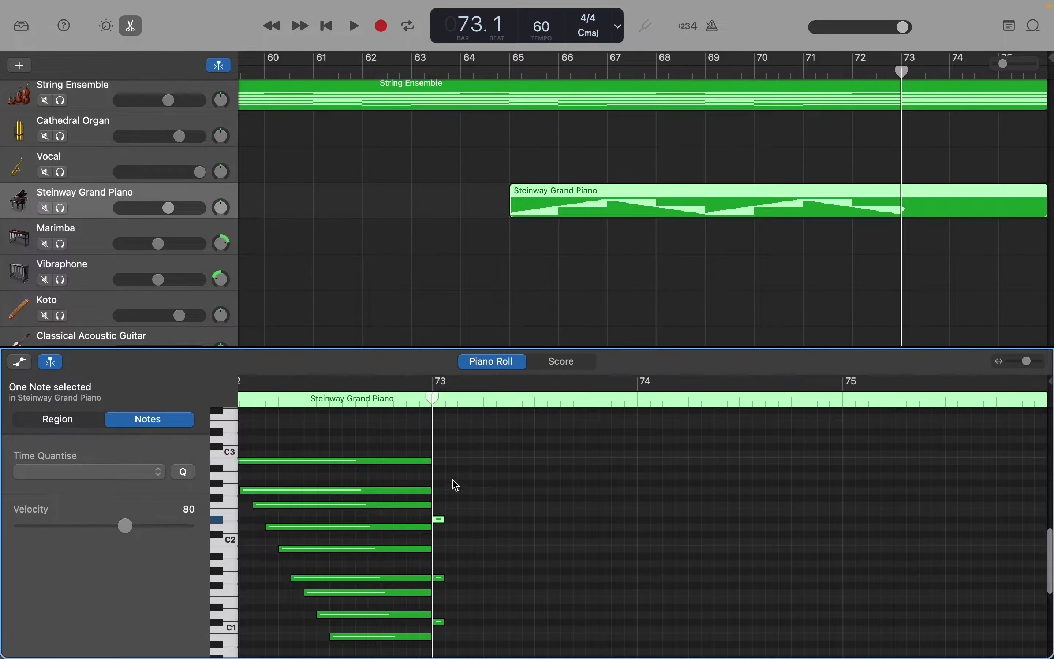
{"action": "right_click", "coordinate": [442, 463]}
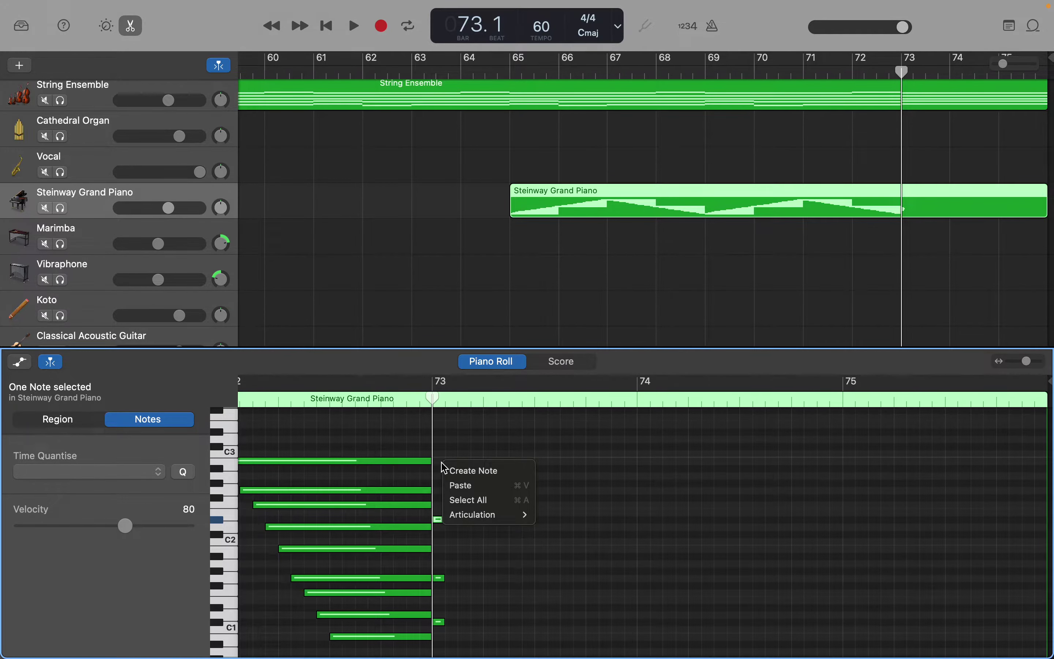
{"action": "left_click", "coordinate": [446, 466]}
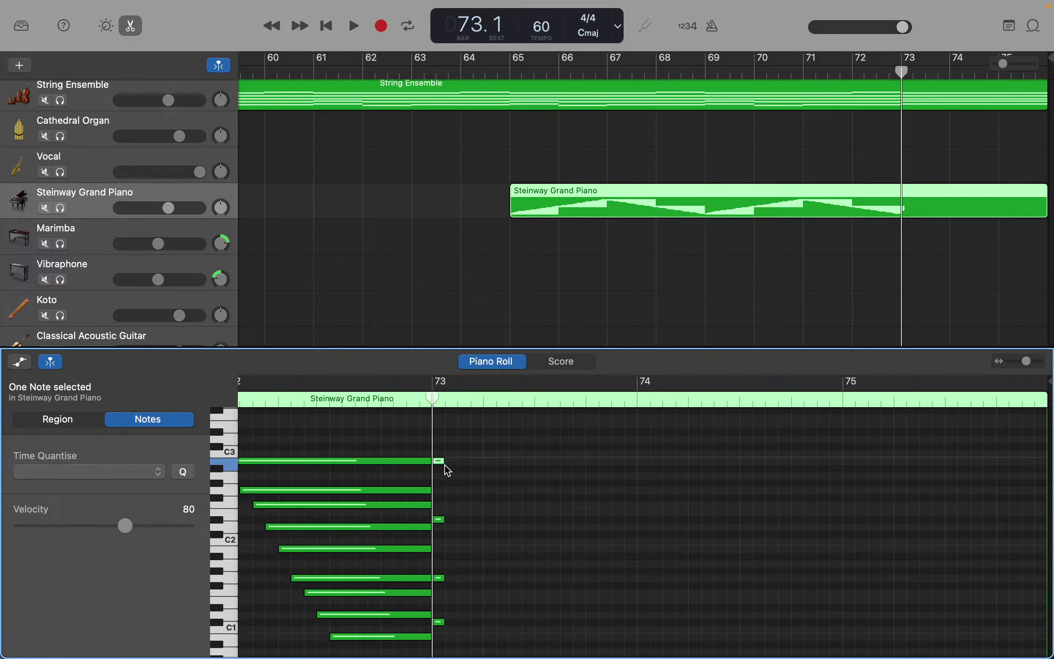
Add sixteenth notes C7, G♯6, E6 and C6 stacked on beat 3 of bar 73.
{"action": "scroll", "coordinate": [448, 471], "scroll_direction": "up", "scroll_amount": 12}
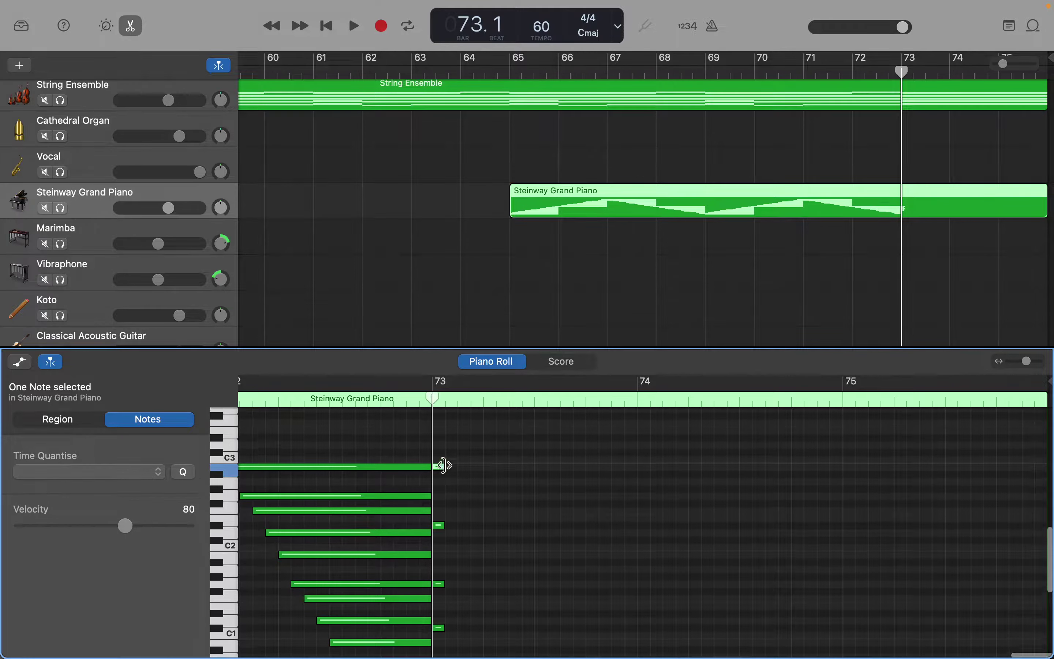
{"action": "scroll", "coordinate": [448, 470], "scroll_direction": "up", "scroll_amount": 15}
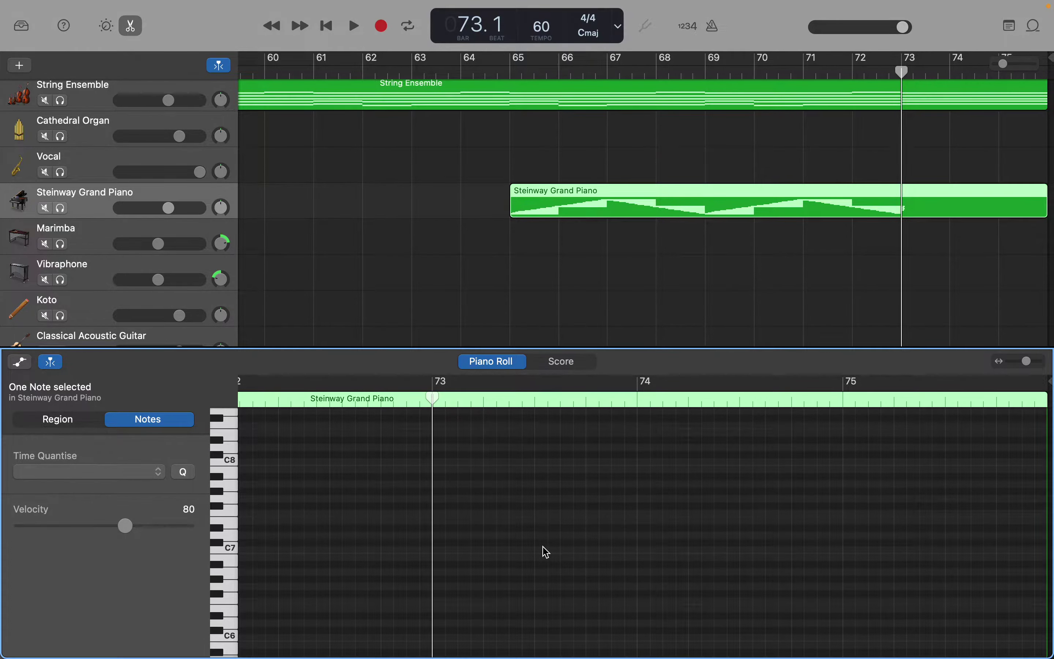
{"action": "right_click", "coordinate": [541, 547]}
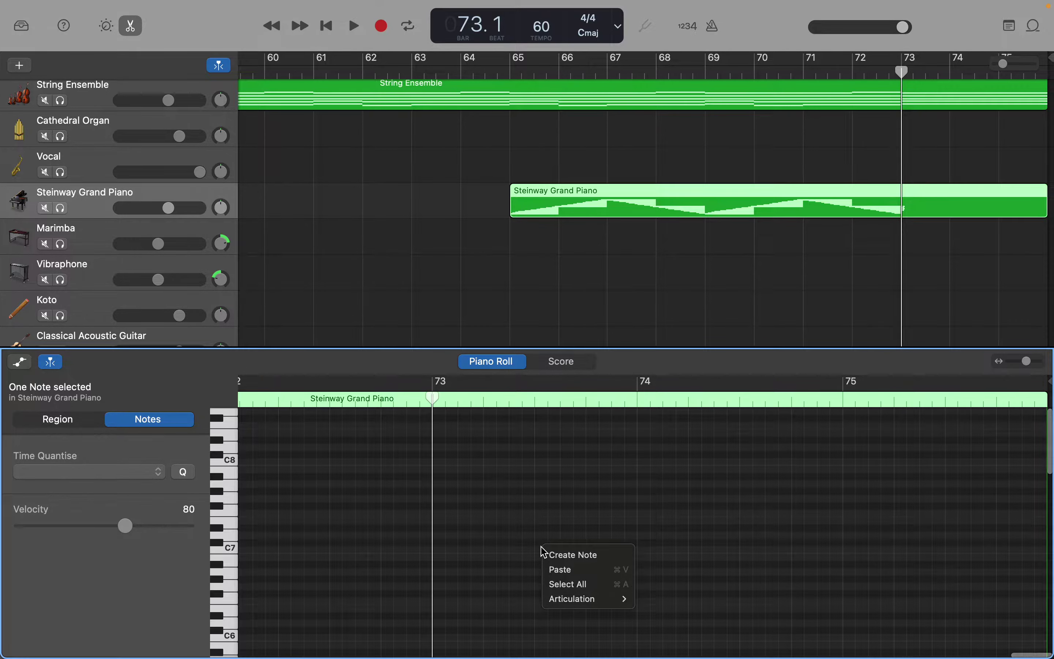
{"action": "left_click", "coordinate": [559, 555]}
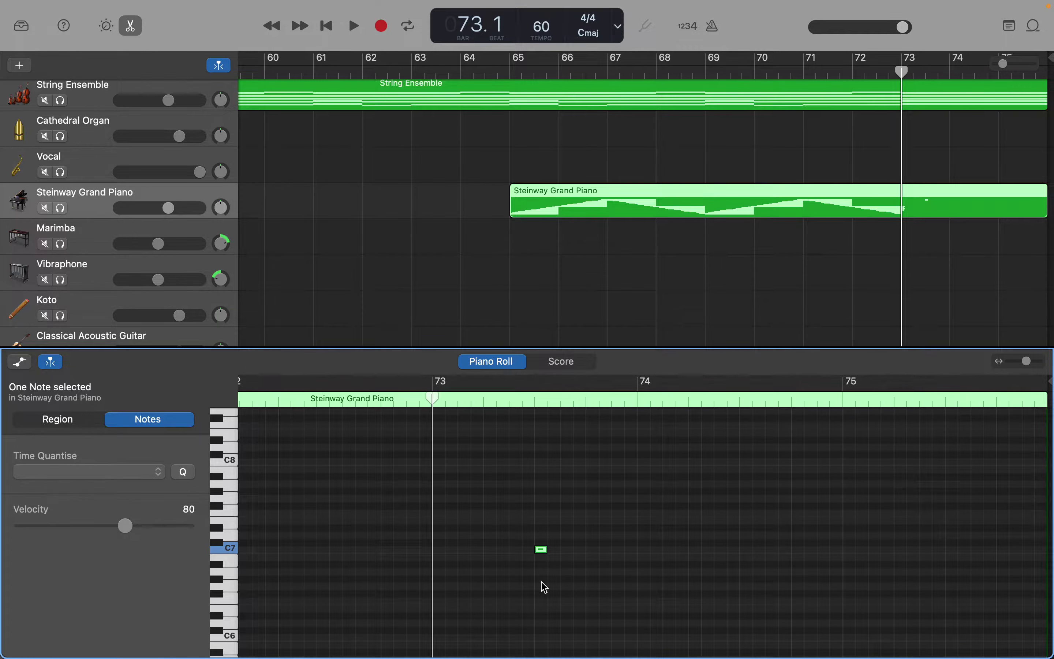
{"action": "right_click", "coordinate": [542, 582]}
{"action": "left_click", "coordinate": [548, 589]}
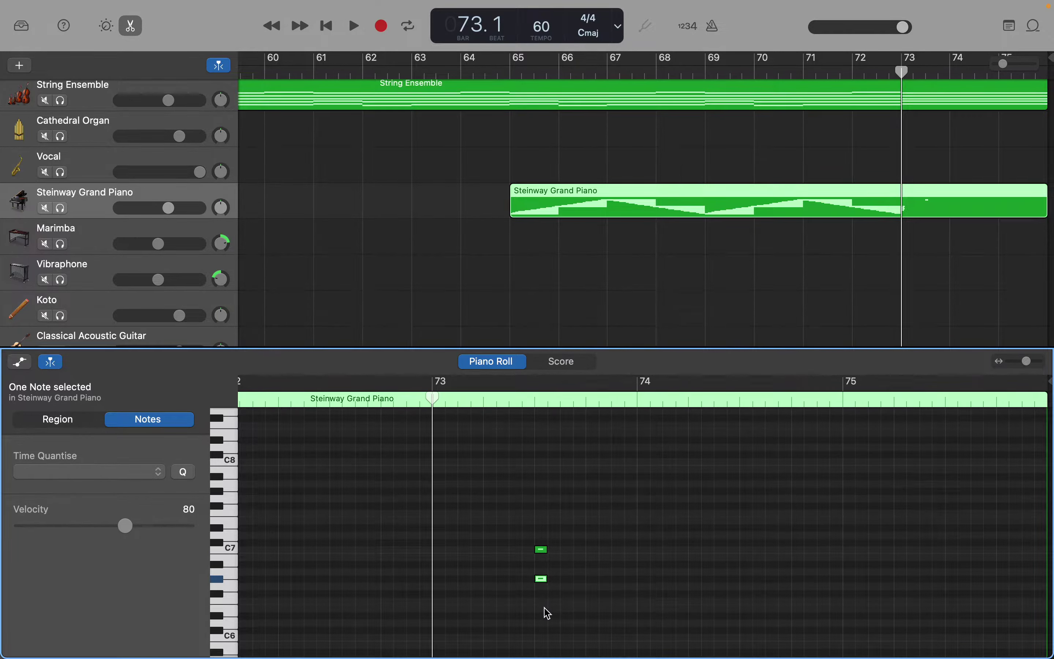
{"action": "right_click", "coordinate": [548, 613]}
{"action": "left_click", "coordinate": [559, 598]}
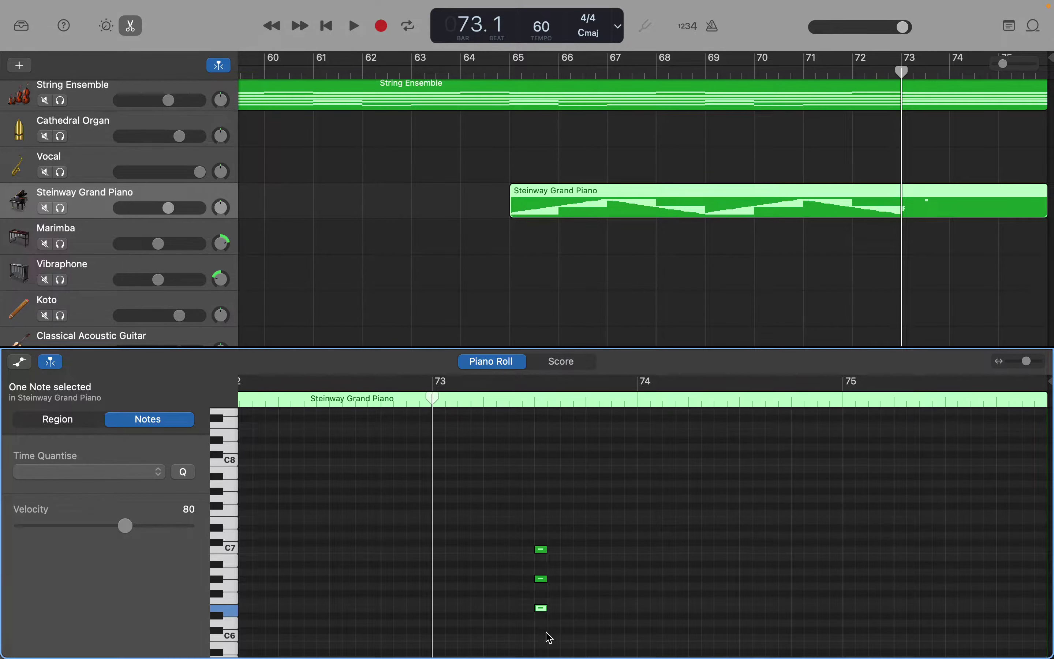
{"action": "scroll", "coordinate": [550, 638], "scroll_direction": "down", "scroll_amount": 3}
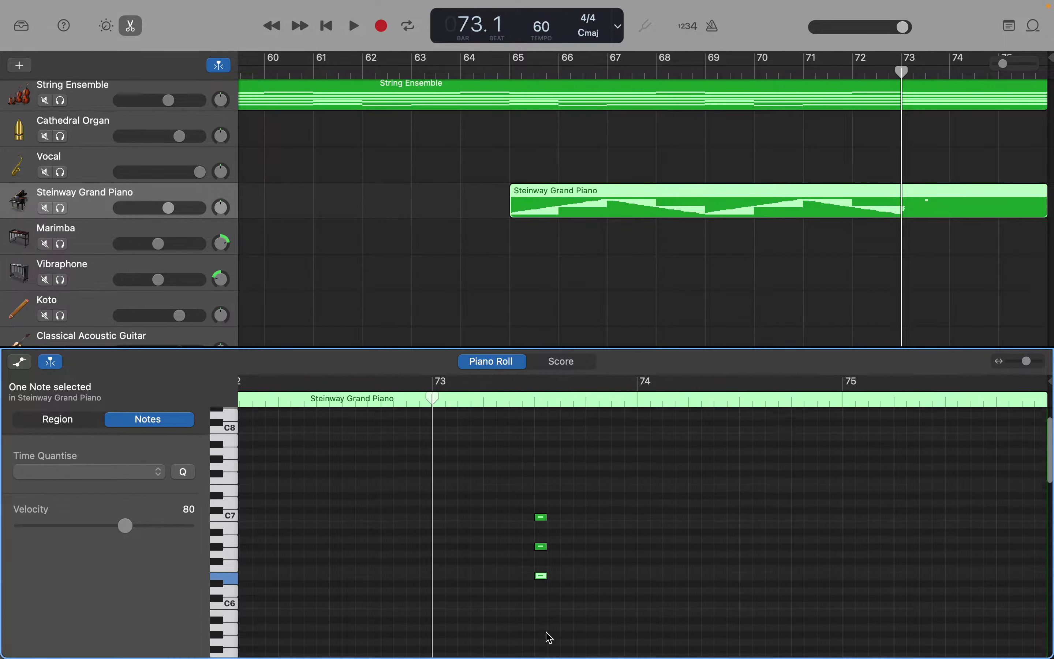
{"action": "right_click", "coordinate": [543, 586]}
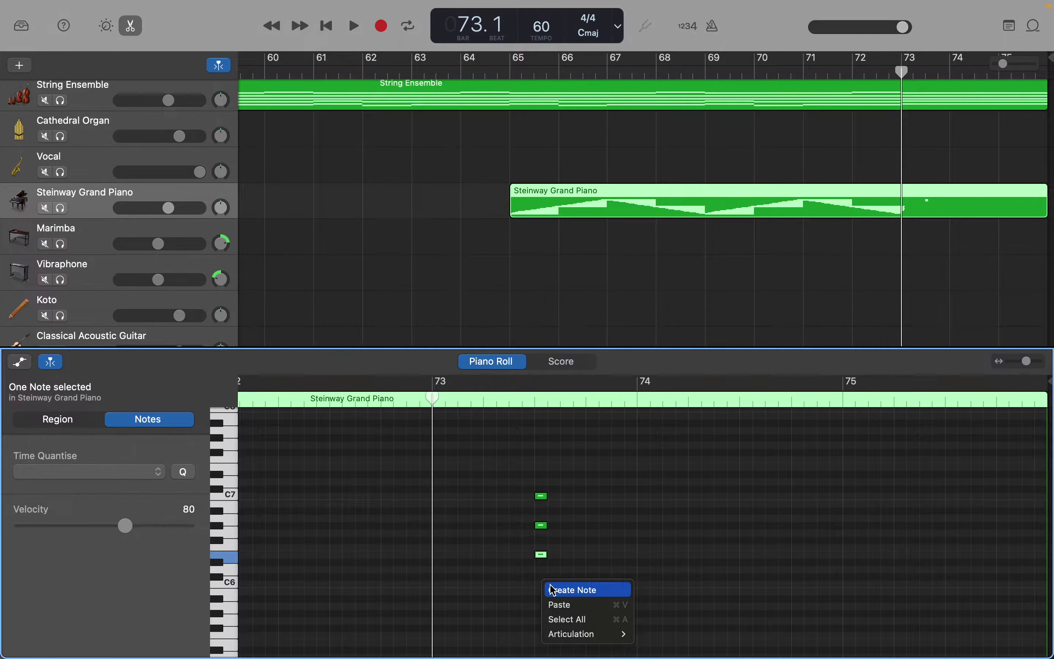
{"action": "left_click", "coordinate": [550, 590]}
Copy the four low notes at the start of bar 73 and paste them at the start of bar 74.
{"action": "scroll", "coordinate": [549, 591], "scroll_direction": "down", "scroll_amount": 20}
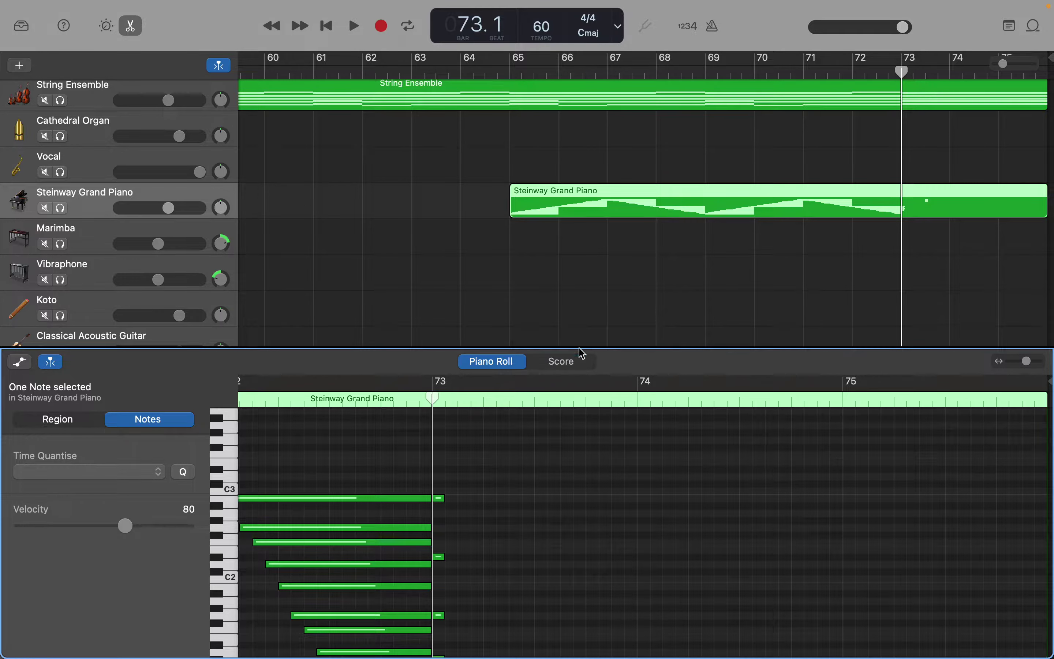
{"action": "left_click_drag", "start_coordinate": [434, 394], "coordinate": [638, 398]}
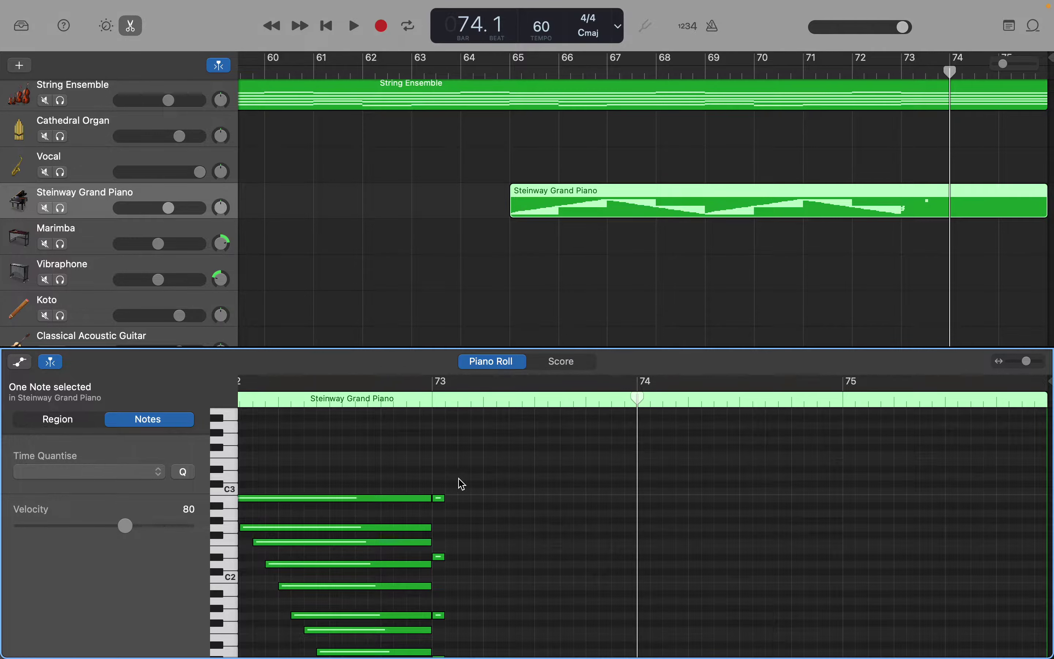
{"action": "left_click_drag", "start_coordinate": [445, 483], "coordinate": [446, 651]}
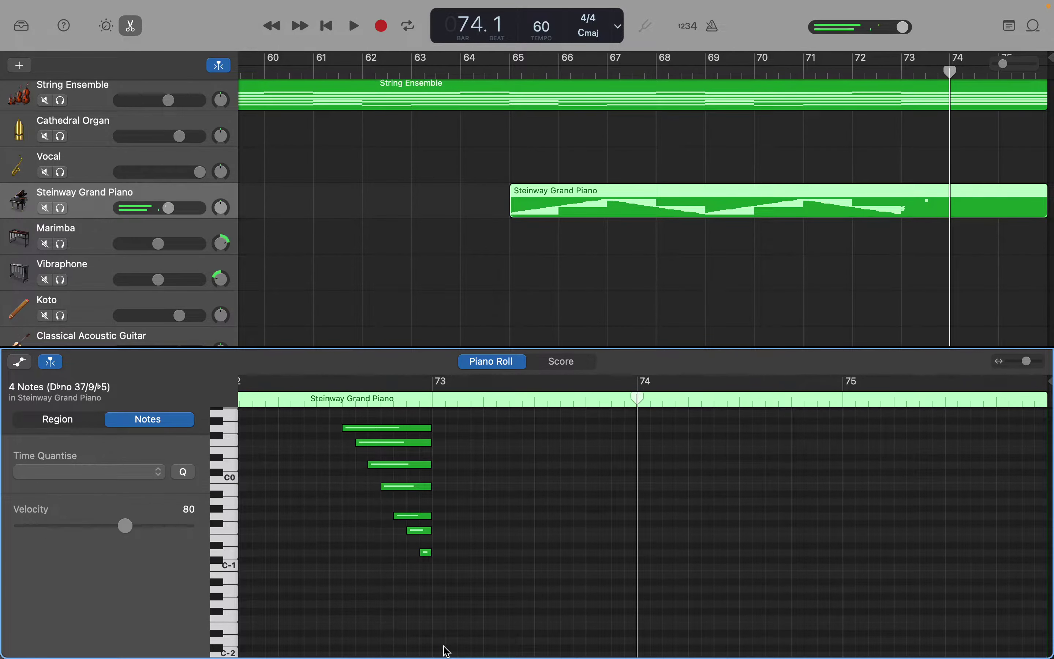
{"action": "scroll", "coordinate": [448, 650], "scroll_direction": "up", "scroll_amount": 10}
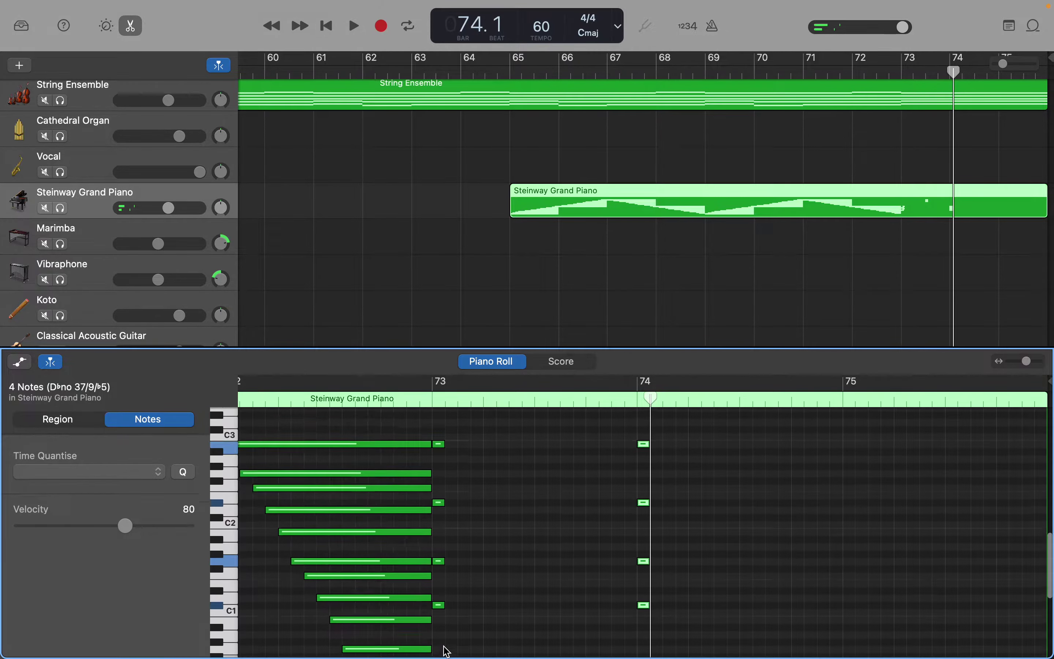
{"action": "scroll", "coordinate": [447, 651], "scroll_direction": "up", "scroll_amount": 8}
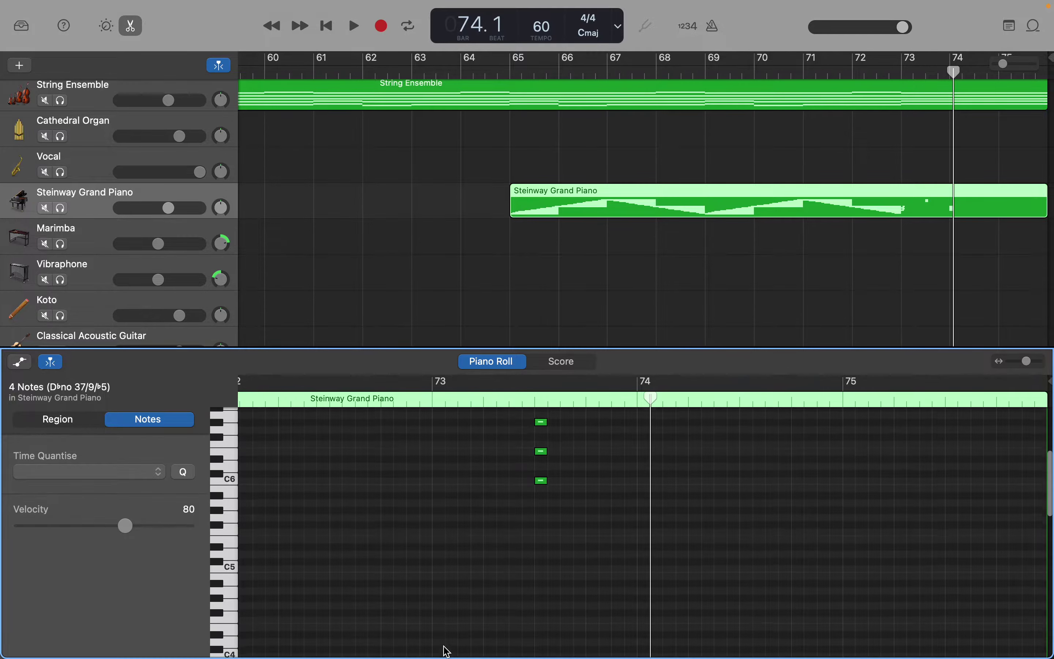
Transpose the four pasted notes in bar 74 up two octaves so the lowest is C♯3.
{"action": "scroll", "coordinate": [447, 650], "scroll_direction": "down", "scroll_amount": 10}
{"action": "scroll", "coordinate": [447, 651], "scroll_direction": "down", "scroll_amount": 1}
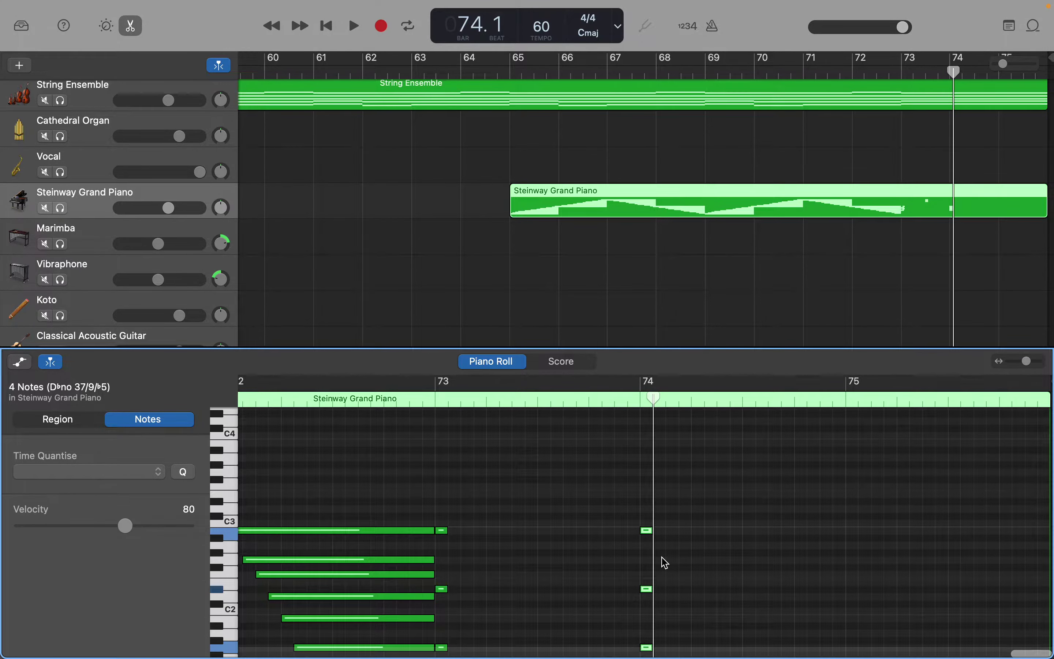
{"action": "left_click", "coordinate": [648, 531]}
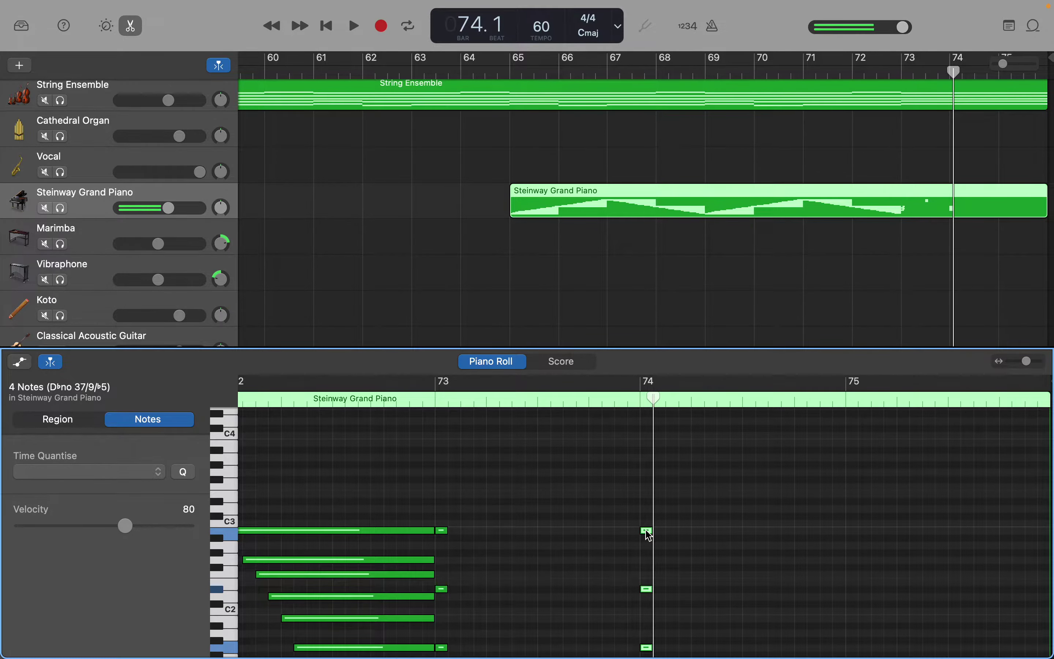
{"action": "left_click_drag", "start_coordinate": [648, 535], "coordinate": [653, 450]}
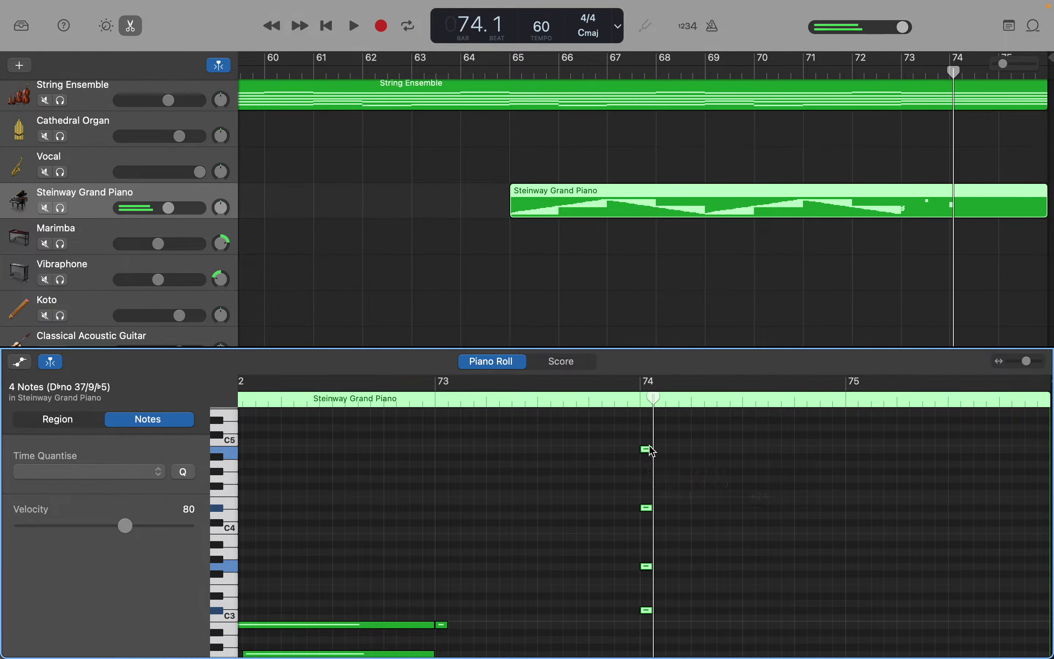
Transpose the four low notes at the start of bar 73 up one octave so the lowest is C♯2.
{"action": "scroll", "coordinate": [474, 487], "scroll_direction": "down", "scroll_amount": 6}
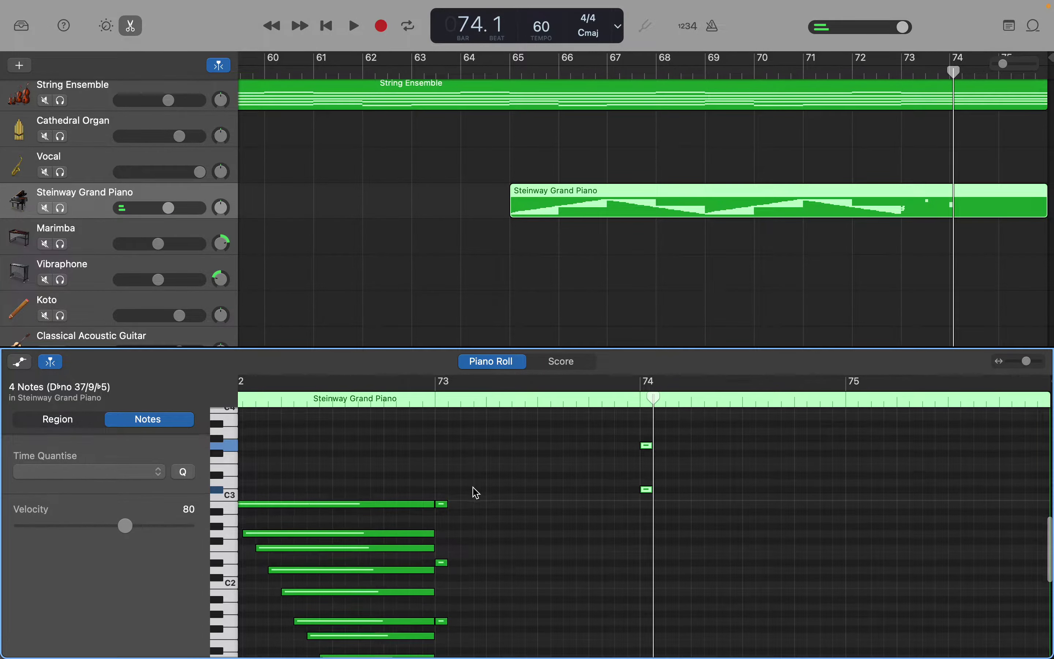
{"action": "scroll", "coordinate": [476, 493], "scroll_direction": "up", "scroll_amount": 1}
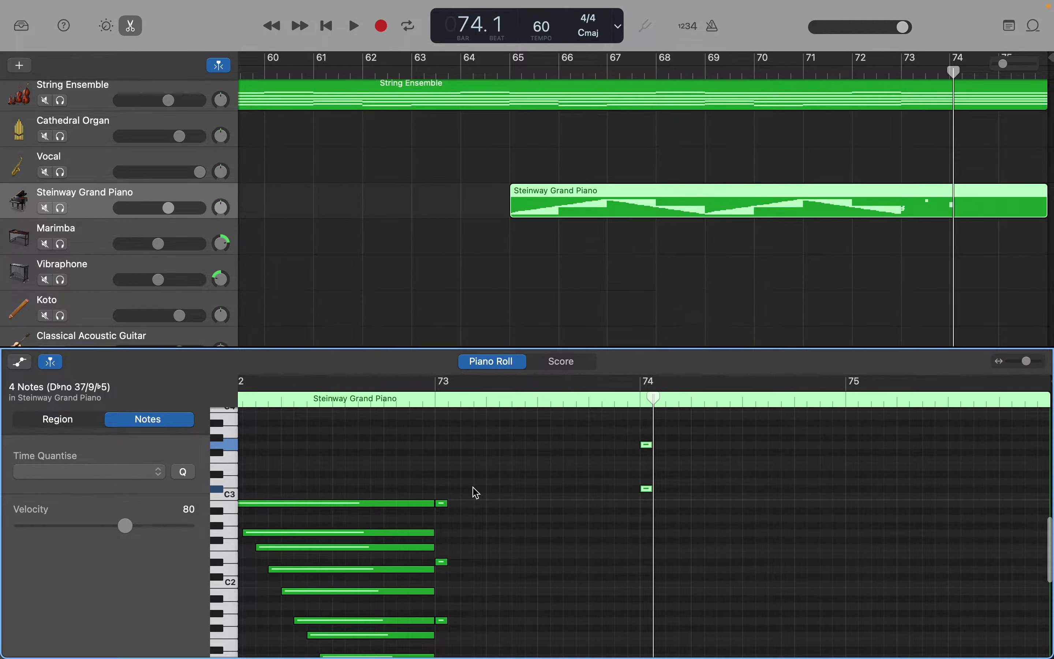
{"action": "scroll", "coordinate": [476, 493], "scroll_direction": "down", "scroll_amount": 1}
{"action": "scroll", "coordinate": [477, 492], "scroll_direction": "up", "scroll_amount": 2}
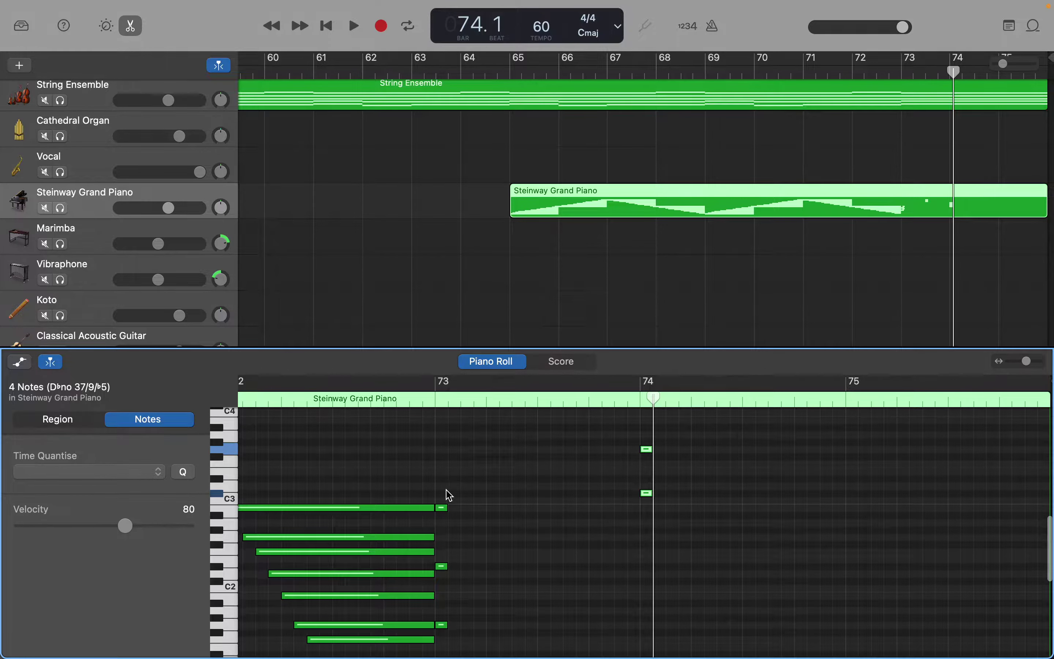
{"action": "left_click_drag", "start_coordinate": [448, 496], "coordinate": [448, 650]}
{"action": "scroll", "coordinate": [448, 649], "scroll_direction": "up", "scroll_amount": 8}
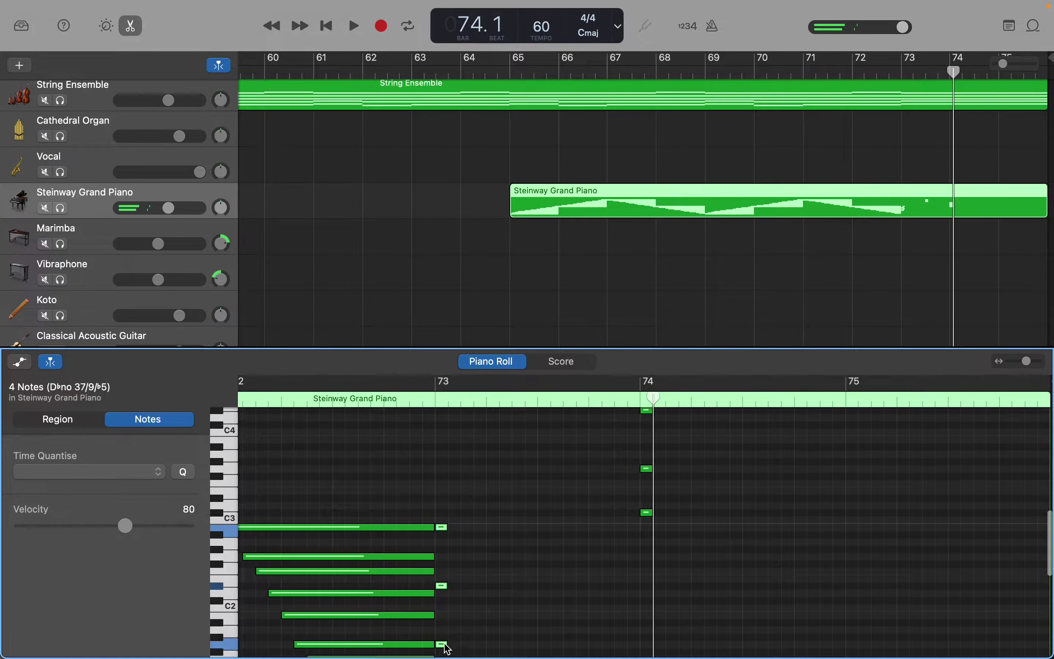
{"action": "left_click_drag", "start_coordinate": [444, 565], "coordinate": [441, 471]}
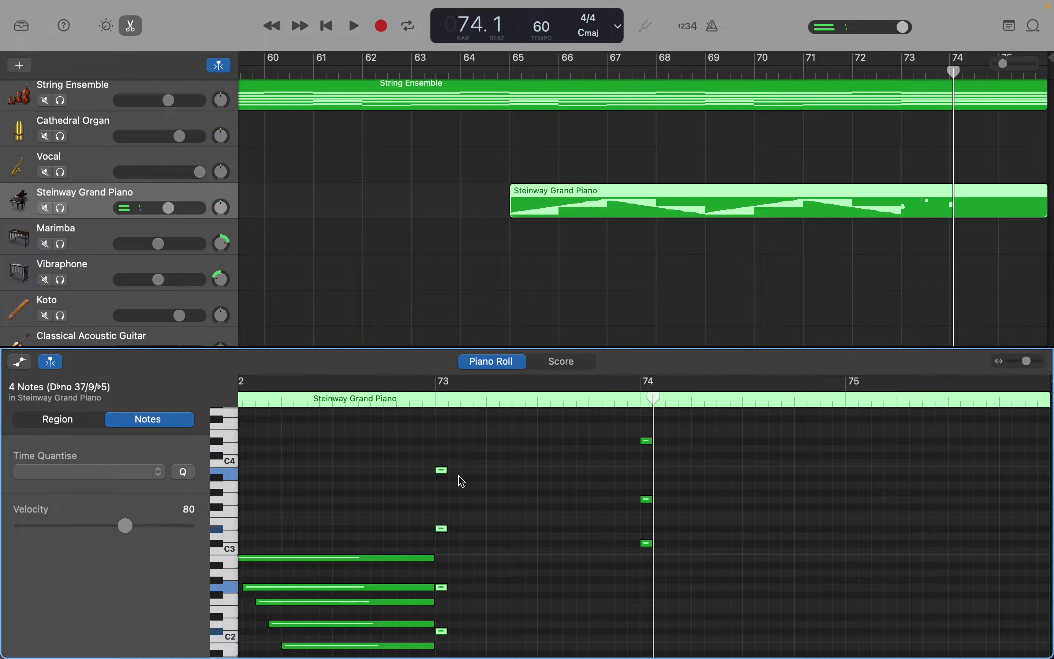
Lower the bar 73 chord by a semitone to C2, F♯2 and D3, keeping its top note at B3.
{"action": "left_click", "coordinate": [444, 472]}
{"action": "left_click_drag", "start_coordinate": [445, 473], "coordinate": [445, 475]}
{"action": "left_click", "coordinate": [445, 472]}
{"action": "left_click", "coordinate": [463, 482]}
Change the four notes at the start of bar 74 to C3, G3, E4 and B4.
{"action": "scroll", "coordinate": [536, 480], "scroll_direction": "up", "scroll_amount": 4}
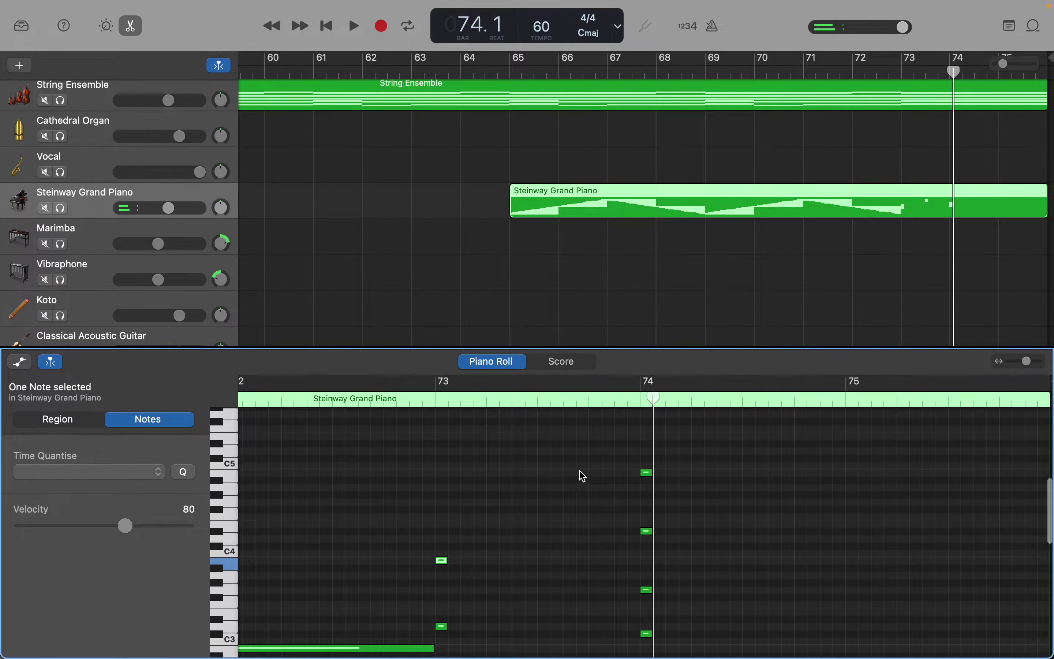
{"action": "left_click_drag", "start_coordinate": [647, 473], "coordinate": [647, 621]}
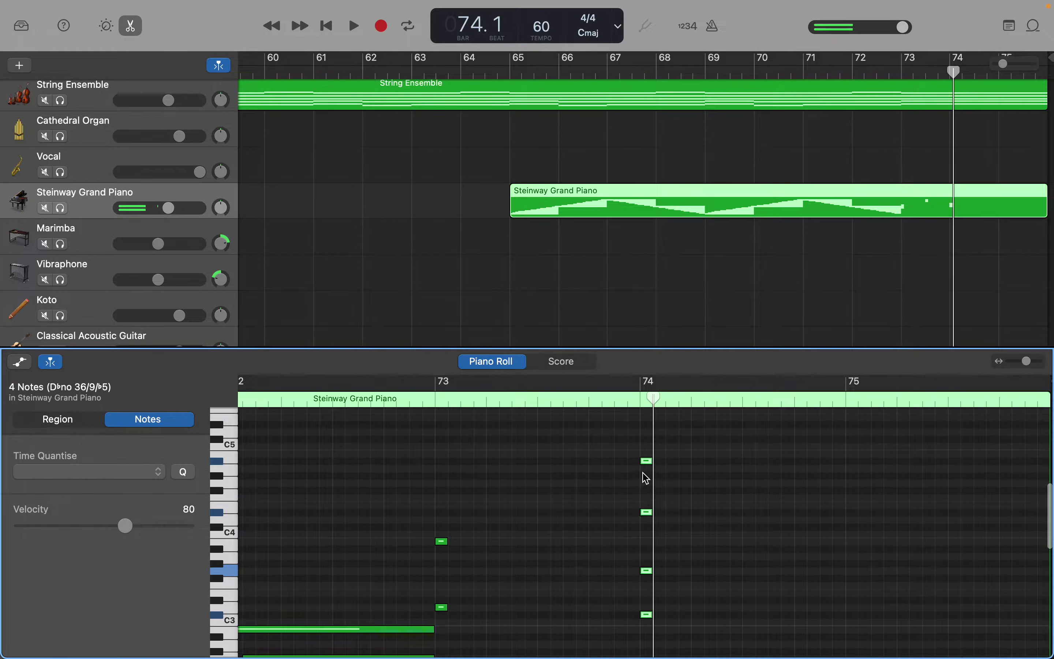
{"action": "mouse_move", "coordinate": [649, 470]}
{"action": "left_mouse_down"}
{"action": "mouse_move", "coordinate": [651, 458]}
{"action": "mouse_move", "coordinate": [650, 472]}
{"action": "left_mouse_up"}
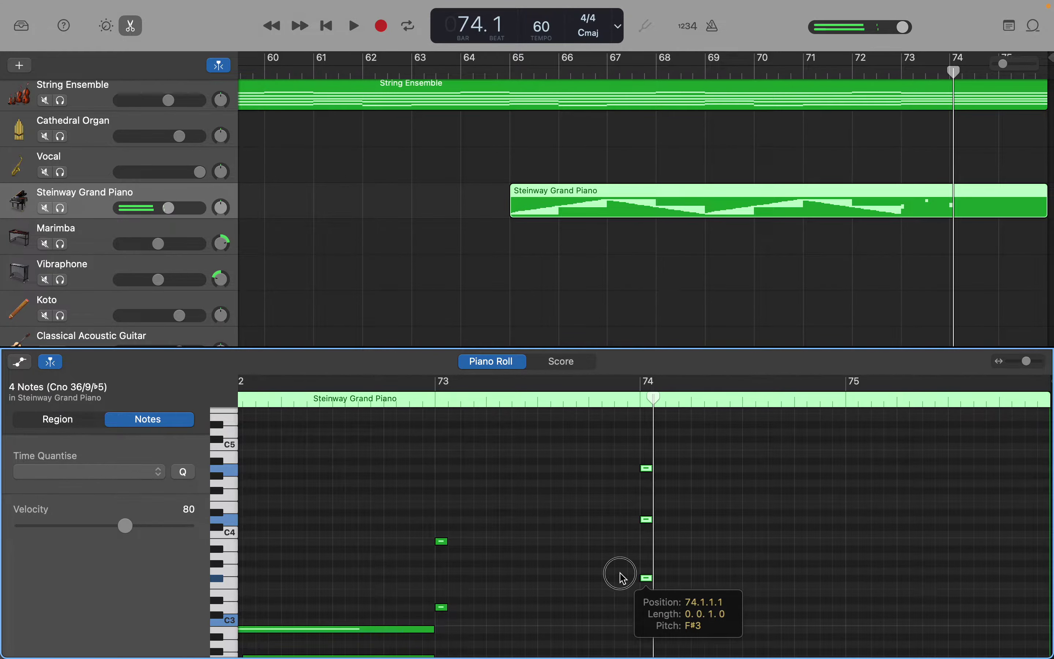
{"action": "left_click", "coordinate": [649, 580]}
{"action": "left_click_drag", "start_coordinate": [649, 581], "coordinate": [646, 574]}
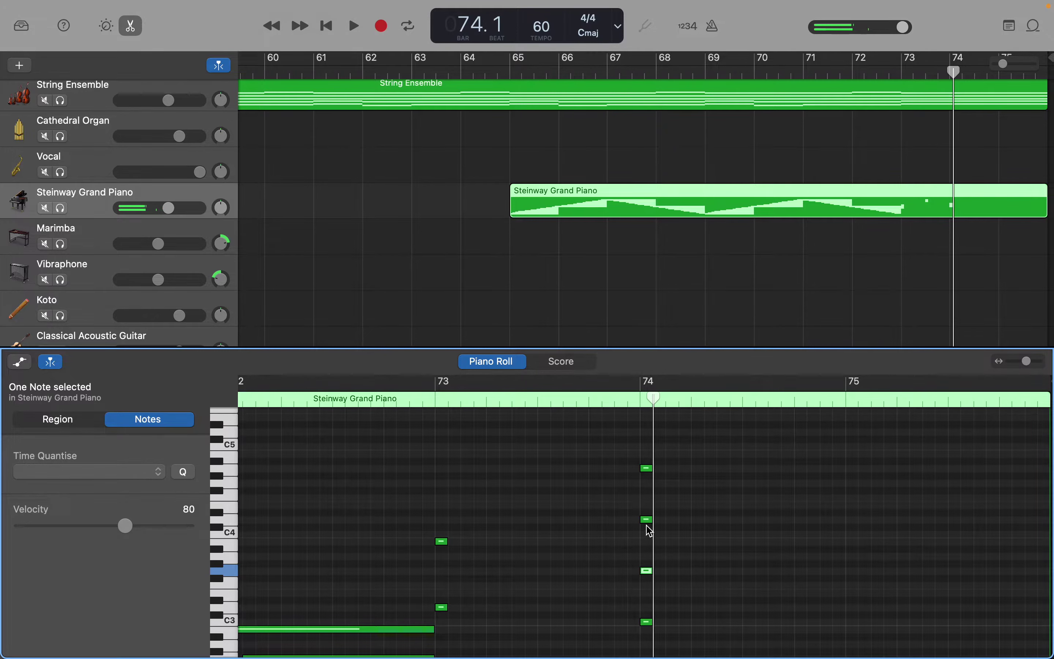
{"action": "right_click", "coordinate": [648, 520]}
{"action": "left_click", "coordinate": [647, 521]}
{"action": "left_click_drag", "start_coordinate": [647, 521], "coordinate": [648, 509]}
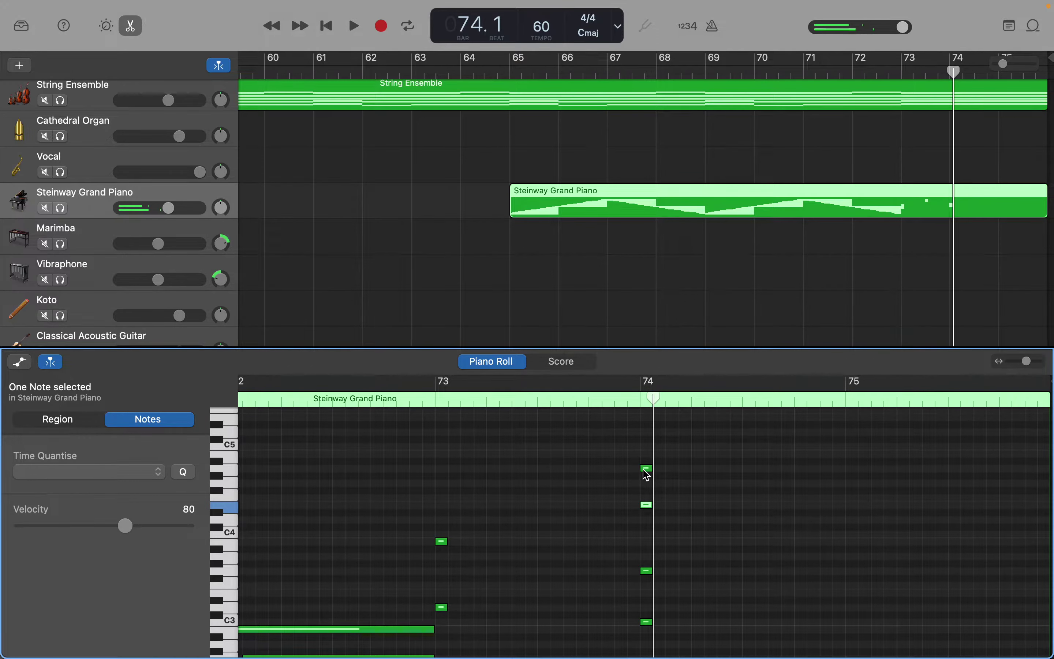
{"action": "left_click_drag", "start_coordinate": [648, 469], "coordinate": [647, 453]}
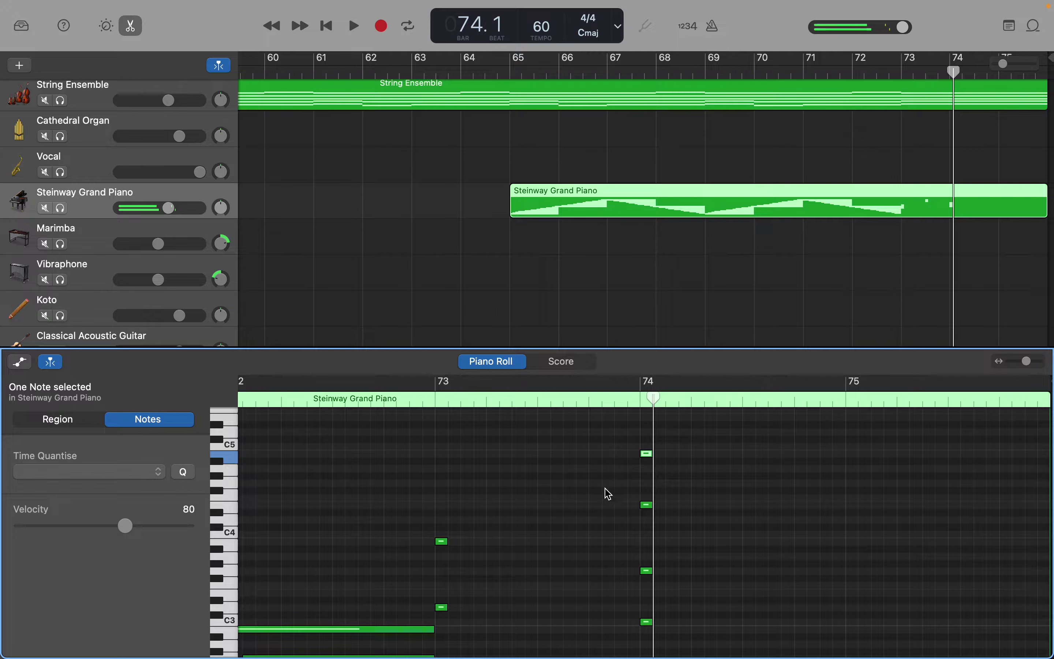
Raise the two middle notes of the chord at the start of bar 73 to G2 and E3.
{"action": "scroll", "coordinate": [565, 543], "scroll_direction": "down", "scroll_amount": 6}
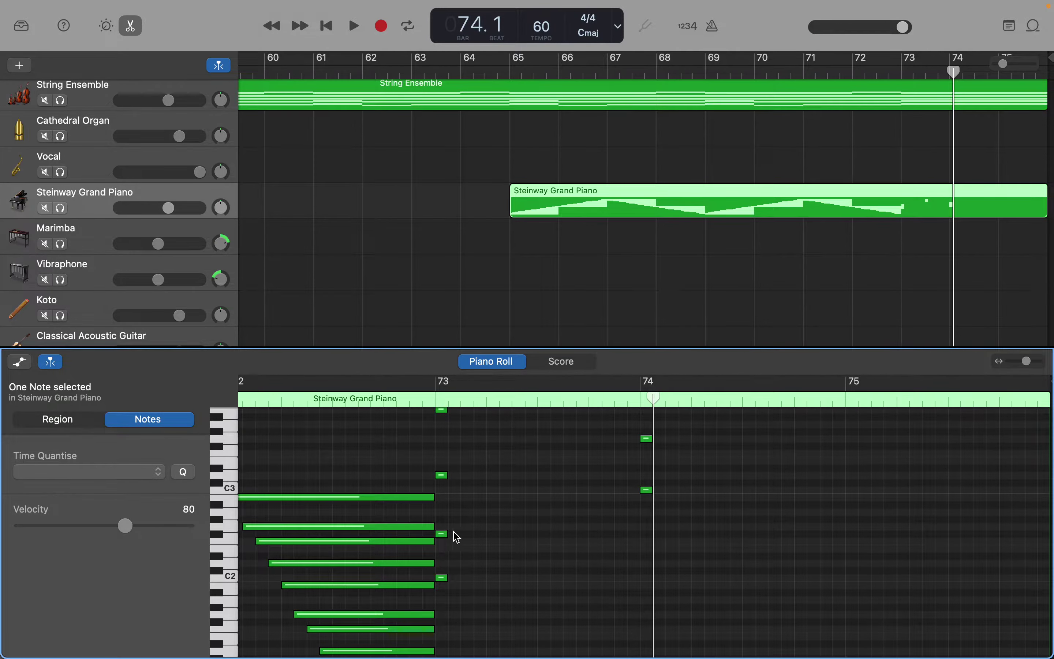
{"action": "left_click_drag", "start_coordinate": [448, 538], "coordinate": [445, 463]}
{"action": "left_click", "coordinate": [445, 529]}
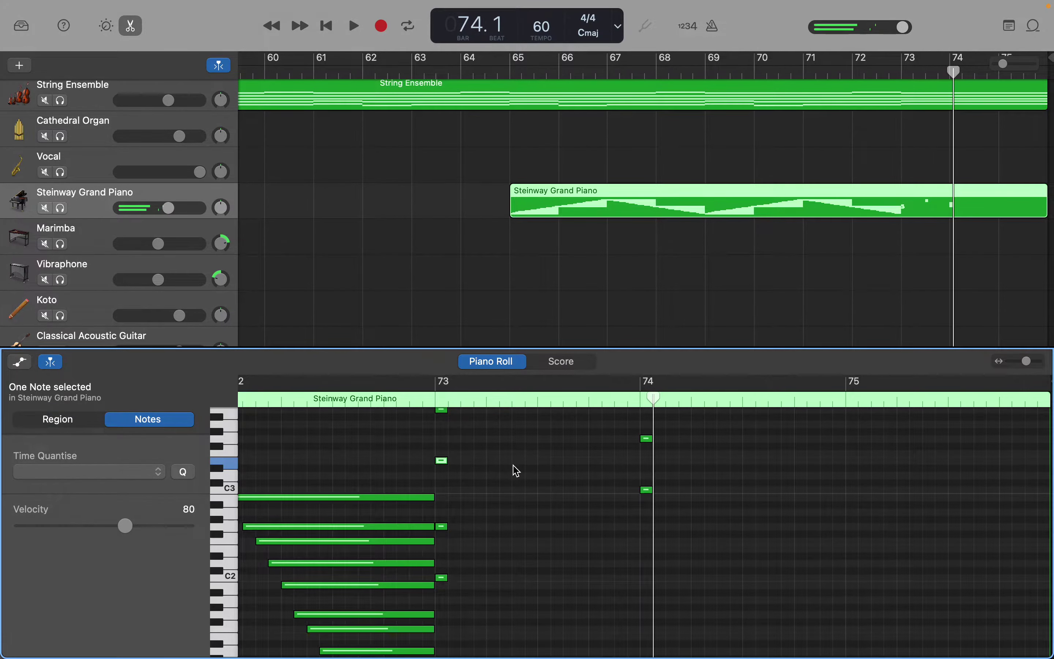
Set the playhead to bar 74 beat 3, and move the high C6 to C7 chord in bar 73 to beat 2.
{"action": "scroll", "coordinate": [518, 472], "scroll_direction": "up", "scroll_amount": 10}
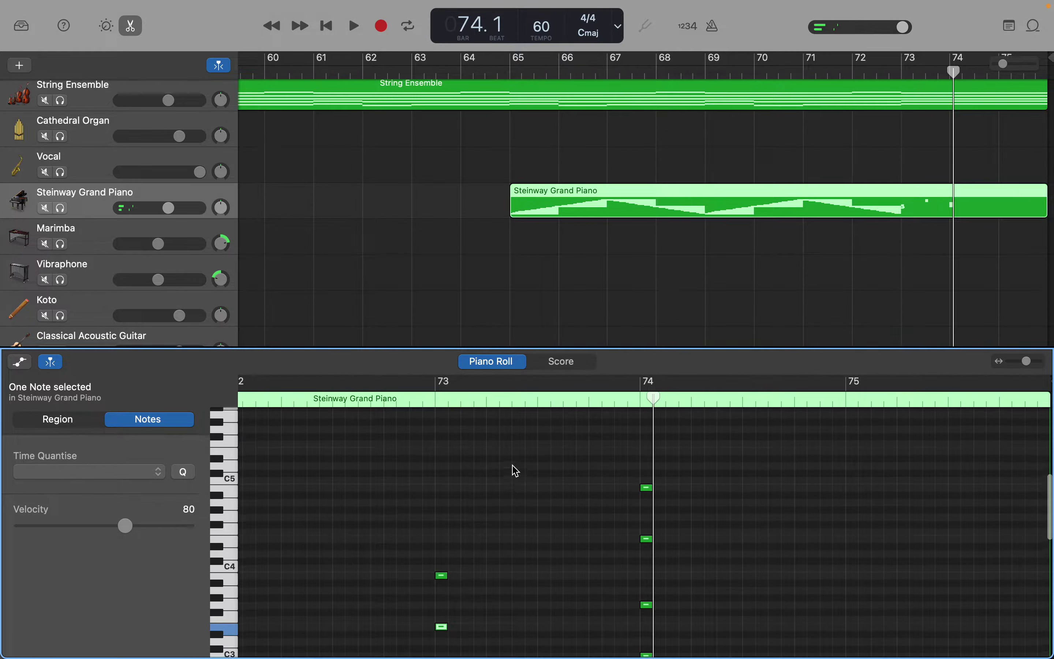
{"action": "scroll", "coordinate": [514, 467], "scroll_direction": "up", "scroll_amount": 4}
{"action": "scroll", "coordinate": [516, 471], "scroll_direction": "up", "scroll_amount": 3}
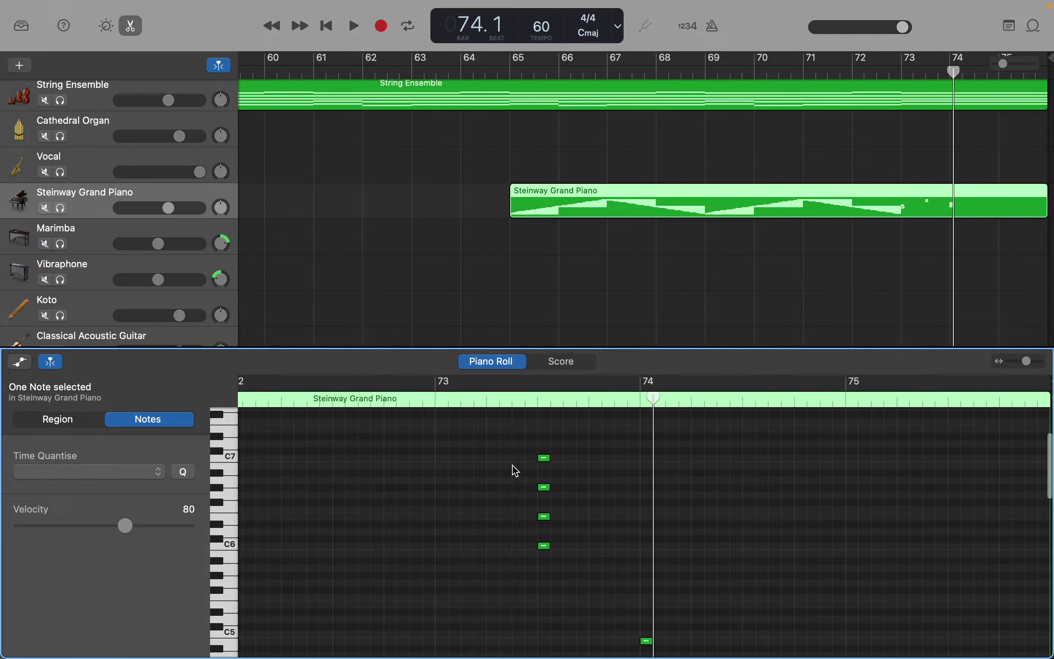
{"action": "left_click", "coordinate": [516, 471]}
{"action": "scroll", "coordinate": [515, 470], "scroll_direction": "down", "scroll_amount": 5}
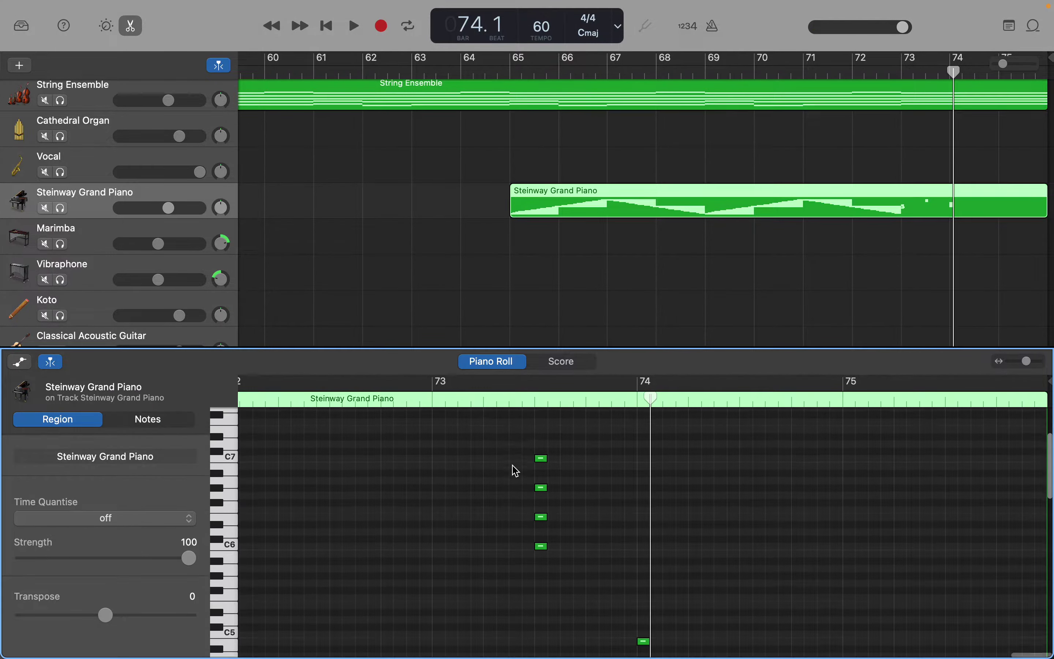
{"action": "left_click_drag", "start_coordinate": [651, 396], "coordinate": [740, 396]}
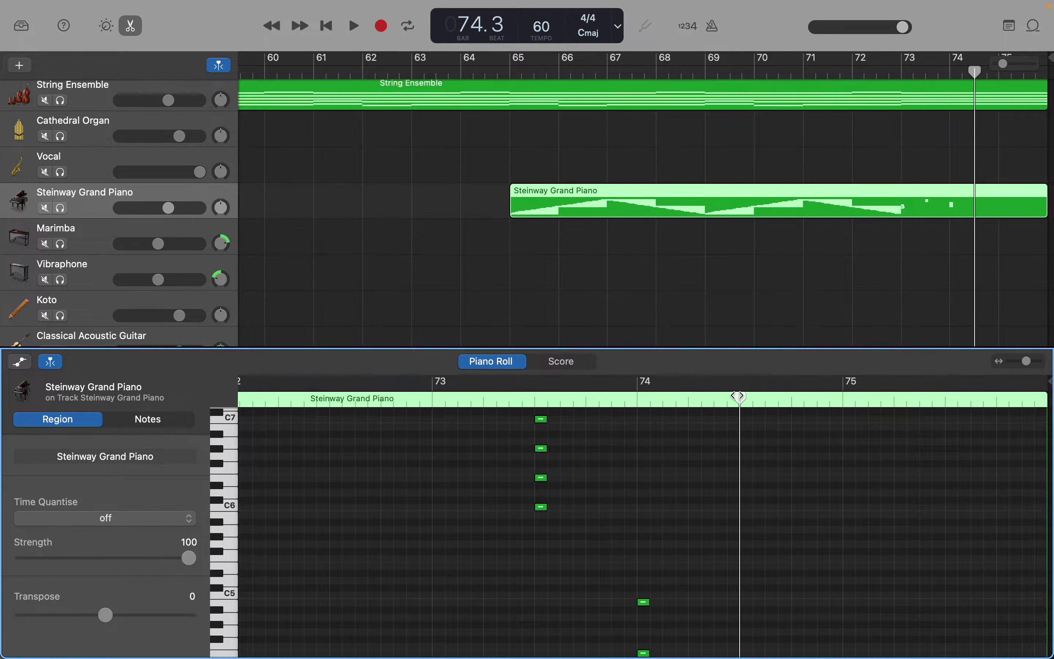
{"action": "scroll", "coordinate": [740, 396], "scroll_direction": "up", "scroll_amount": 4}
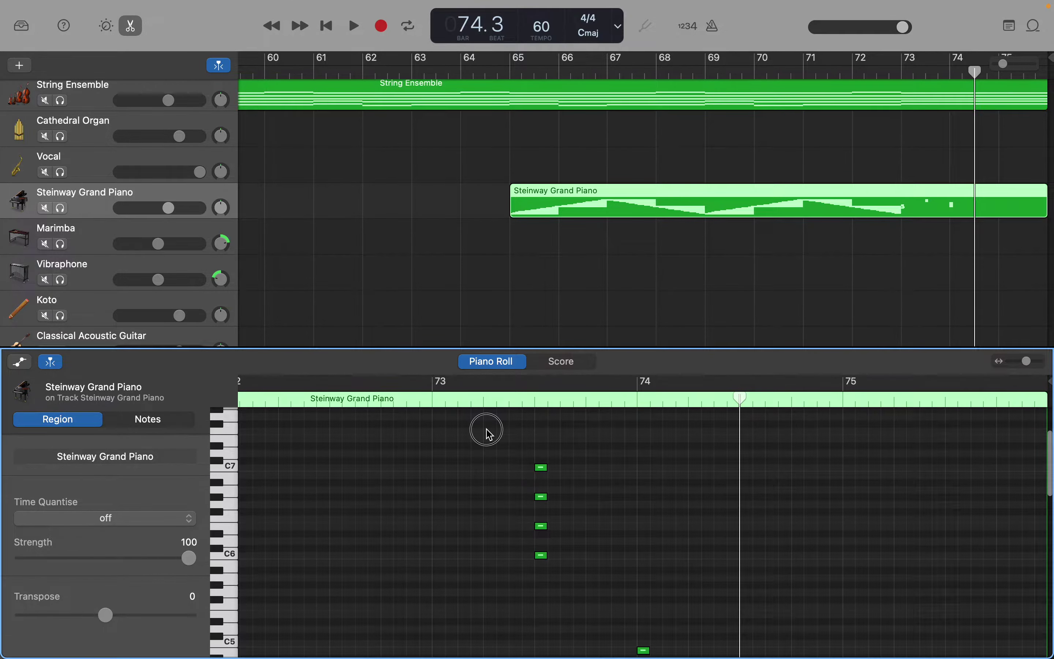
{"action": "left_click_drag", "start_coordinate": [486, 429], "coordinate": [565, 575]}
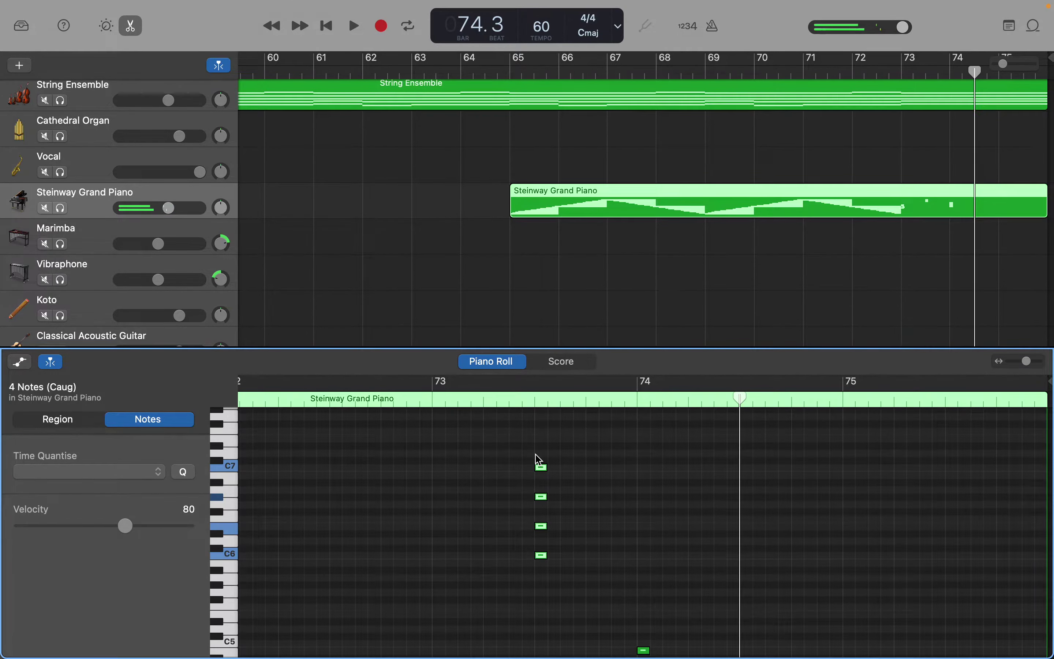
{"action": "left_click_drag", "start_coordinate": [542, 469], "coordinate": [494, 470]}
Move the four-note chord at the start of bar 74 back to beat 3 of bar 73.
{"action": "scroll", "coordinate": [635, 555], "scroll_direction": "down", "scroll_amount": 8}
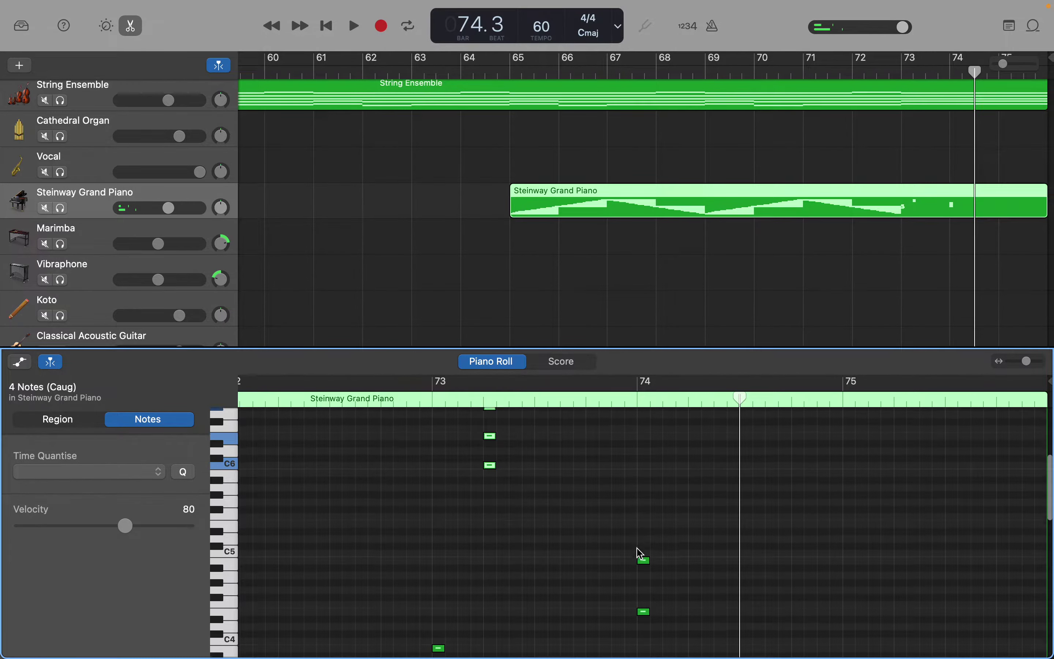
{"action": "scroll", "coordinate": [639, 551], "scroll_direction": "down", "scroll_amount": 5}
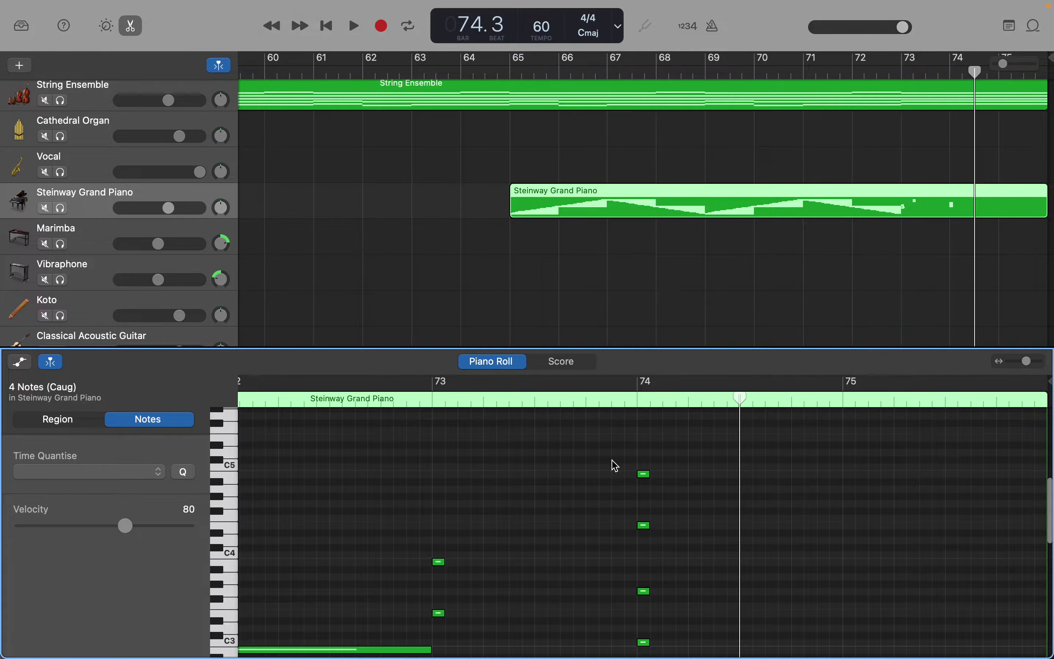
{"action": "left_click_drag", "start_coordinate": [616, 466], "coordinate": [676, 647]}
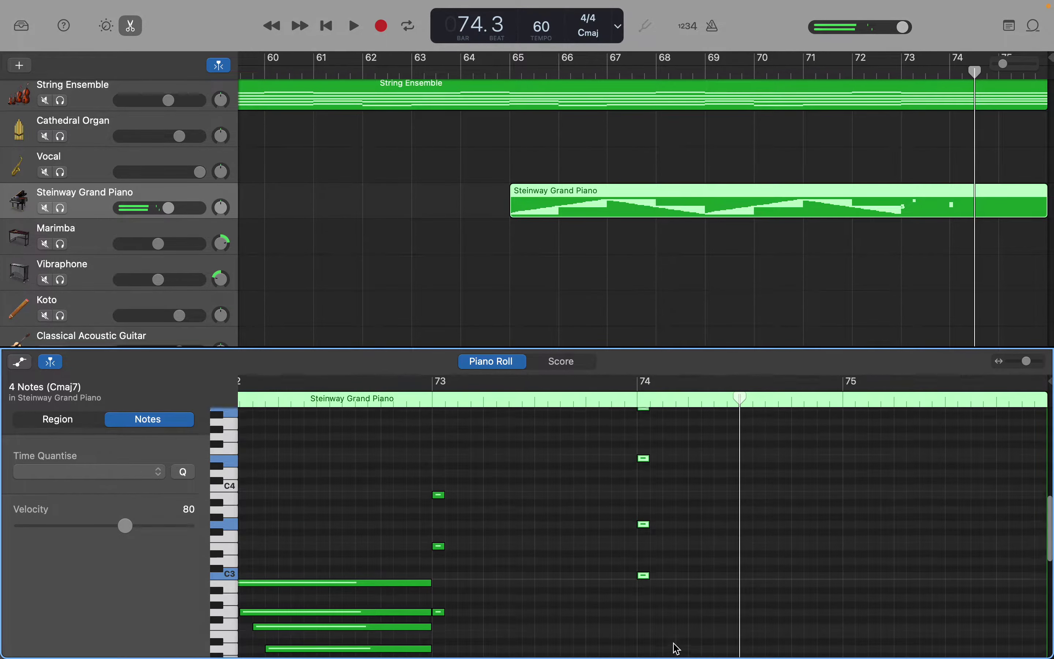
{"action": "scroll", "coordinate": [677, 650], "scroll_direction": "up", "scroll_amount": 6}
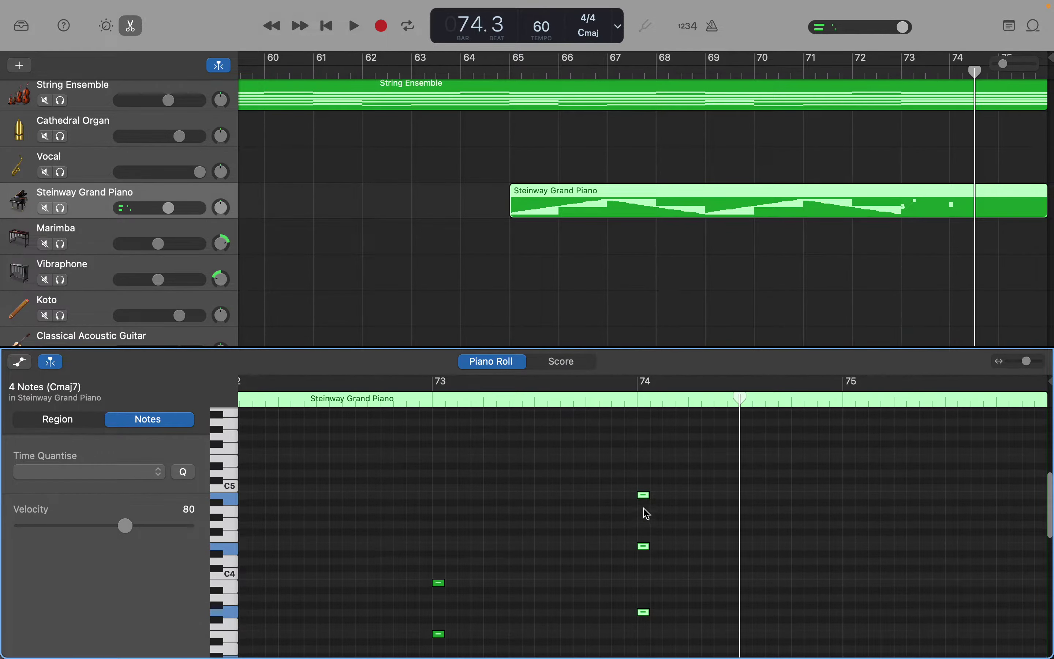
{"action": "left_click_drag", "start_coordinate": [647, 501], "coordinate": [548, 498]}
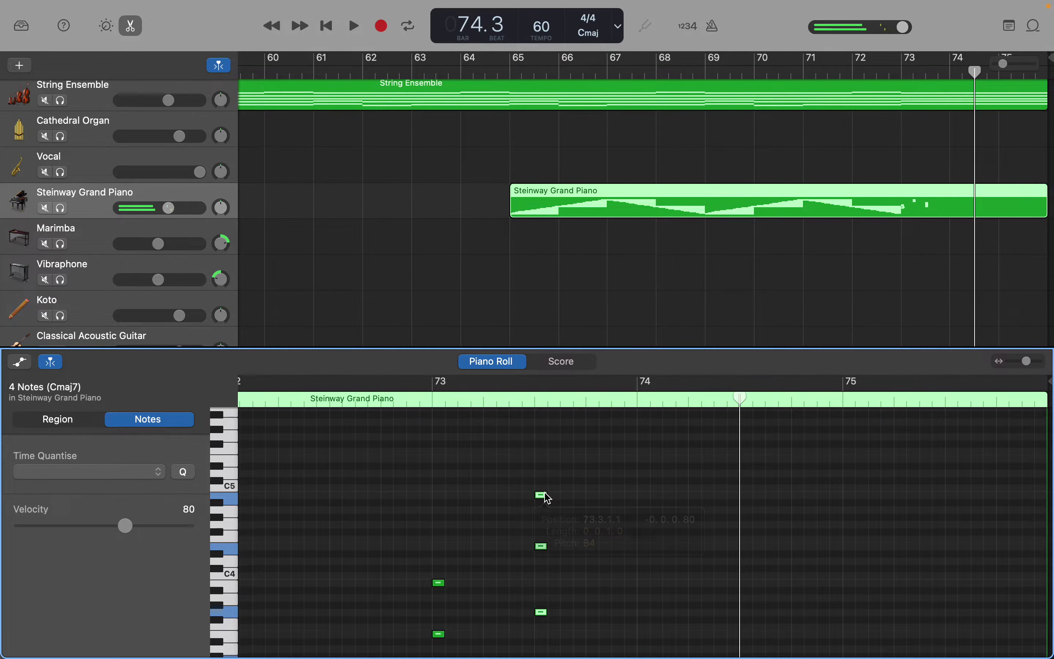
Copy the high chord from beat 2 to beat 4 of bar 73 and transpose the copy up so its lowest note is B6.
{"action": "scroll", "coordinate": [605, 497], "scroll_direction": "down", "scroll_amount": 5}
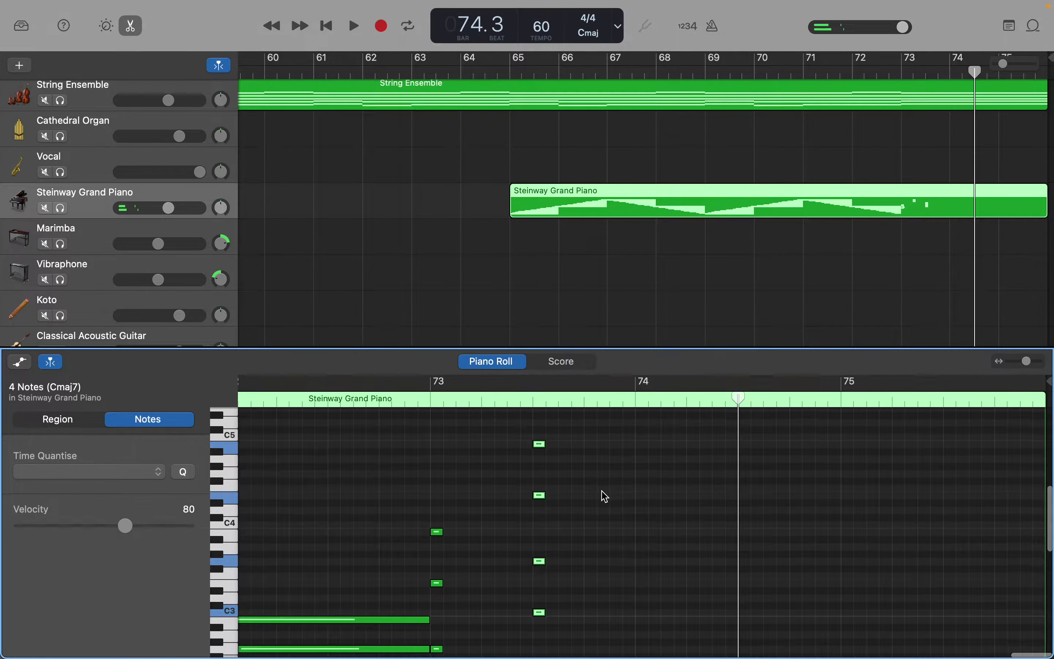
{"action": "scroll", "coordinate": [606, 497], "scroll_direction": "up", "scroll_amount": 15}
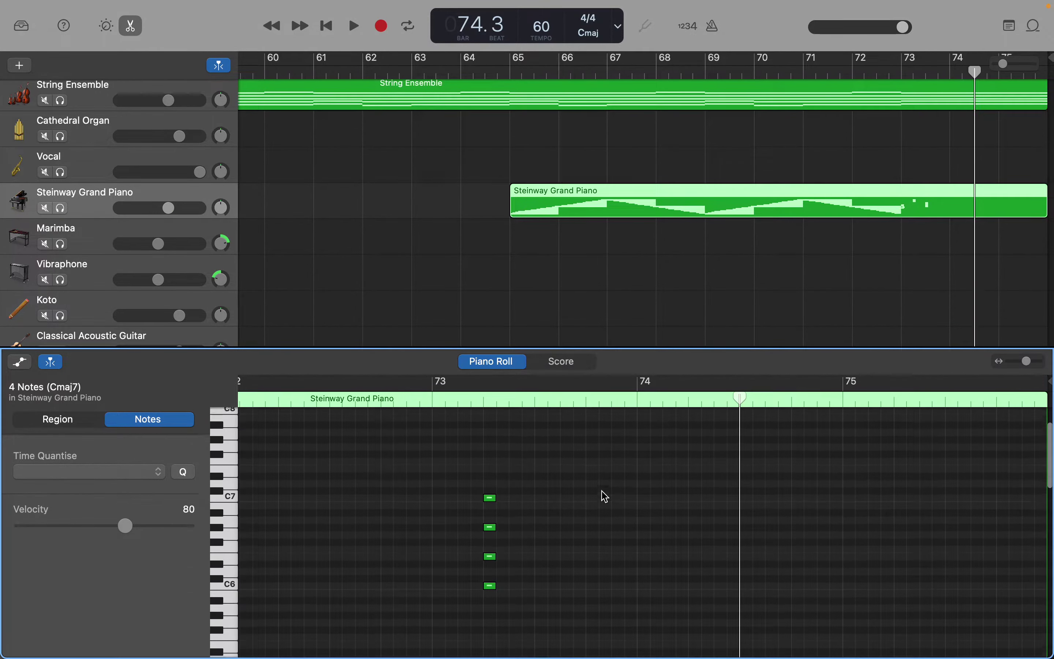
{"action": "left_click_drag", "start_coordinate": [480, 481], "coordinate": [504, 605]}
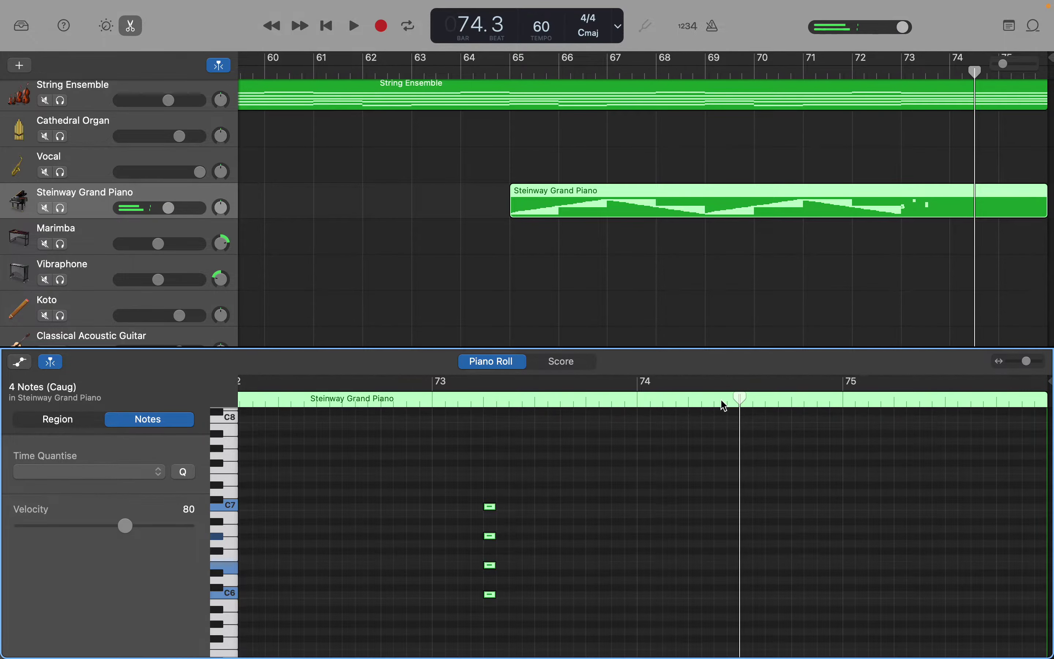
{"action": "left_click_drag", "start_coordinate": [740, 396], "coordinate": [593, 405]}
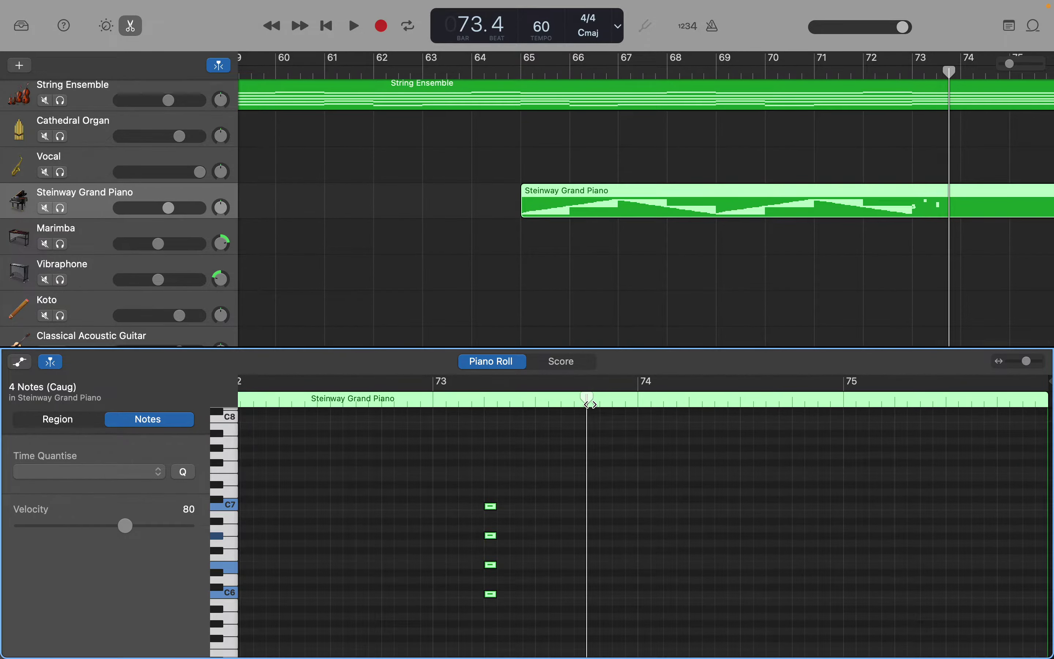
{"action": "key", "text": "super+v"}
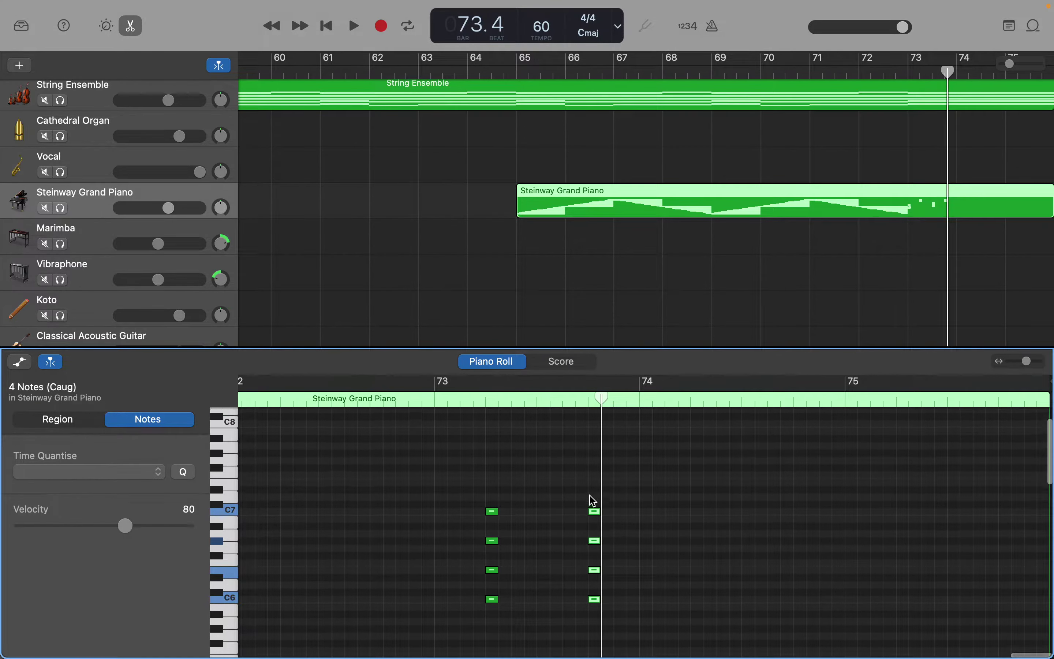
{"action": "scroll", "coordinate": [593, 499], "scroll_direction": "up", "scroll_amount": 2}
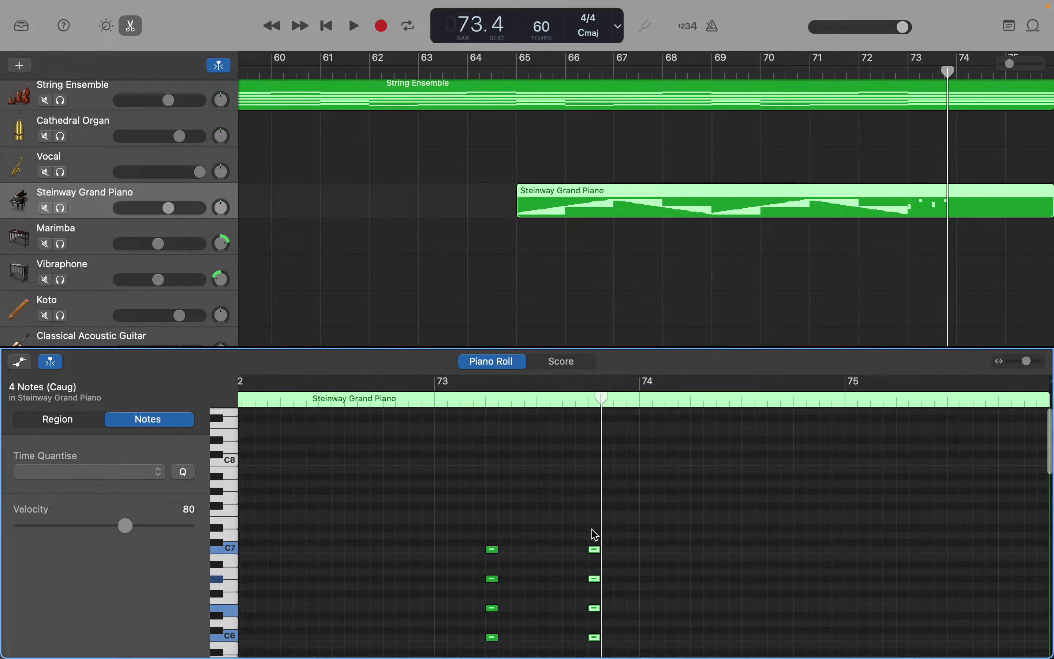
{"action": "left_click_drag", "start_coordinate": [597, 552], "coordinate": [596, 476]}
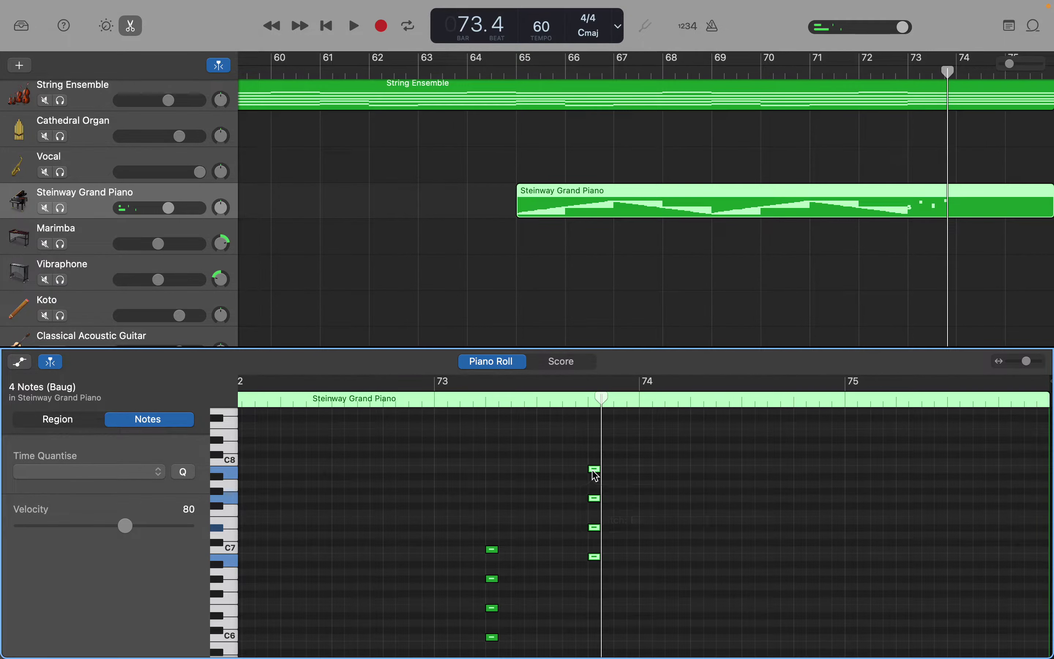
Set the playhead to the start of bar 74 in the piano roll.
{"action": "scroll", "coordinate": [566, 553], "scroll_direction": "down", "scroll_amount": 15}
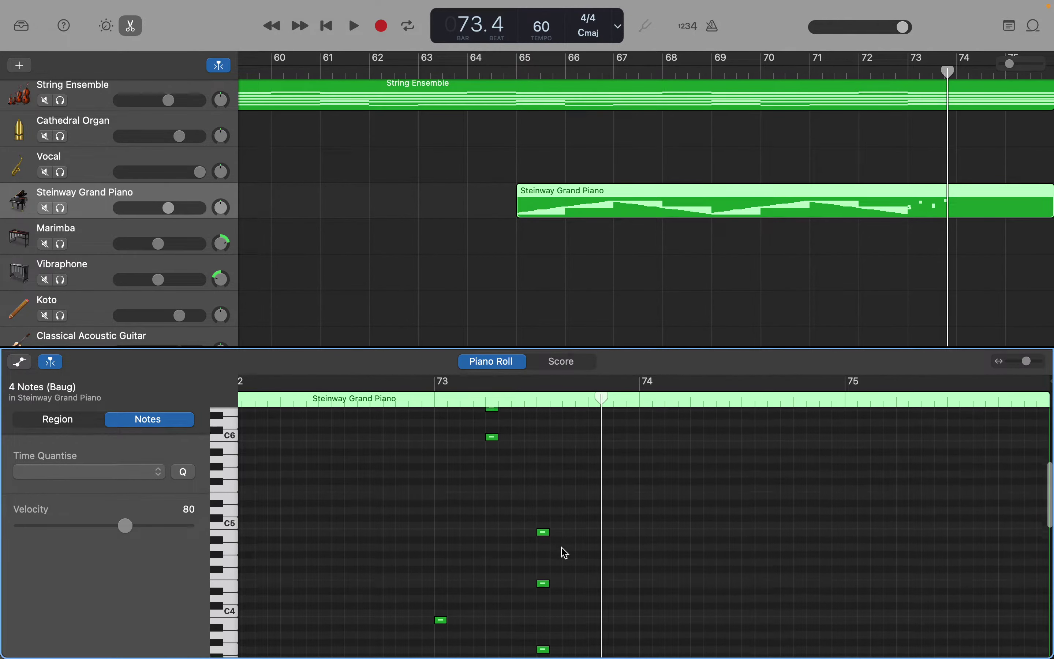
{"action": "scroll", "coordinate": [566, 554], "scroll_direction": "up", "scroll_amount": 3}
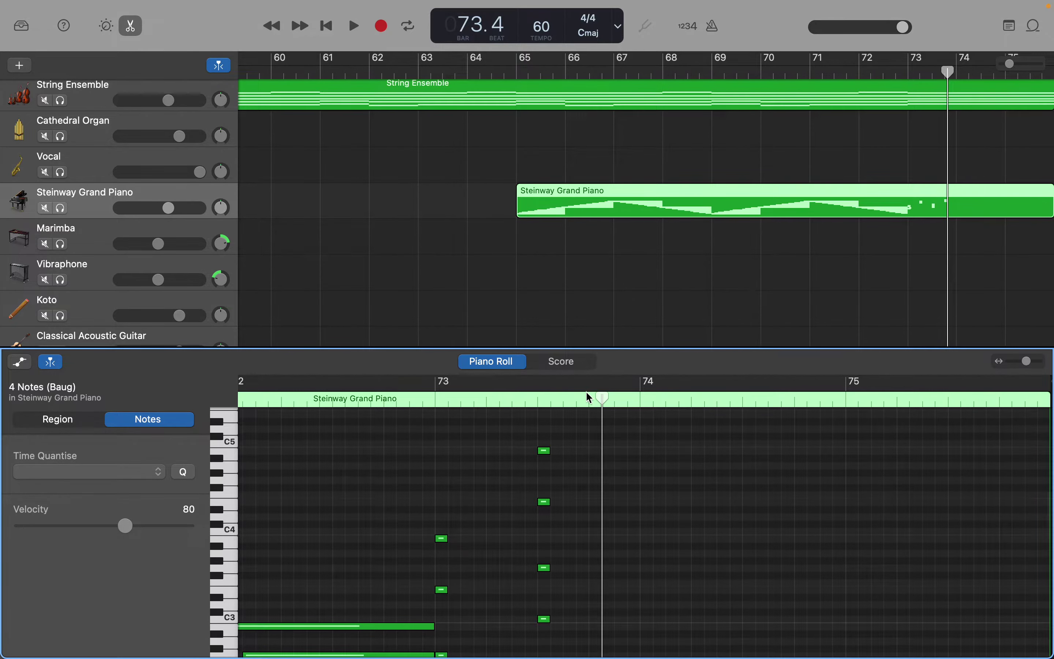
{"action": "left_click_drag", "start_coordinate": [602, 394], "coordinate": [640, 395]}
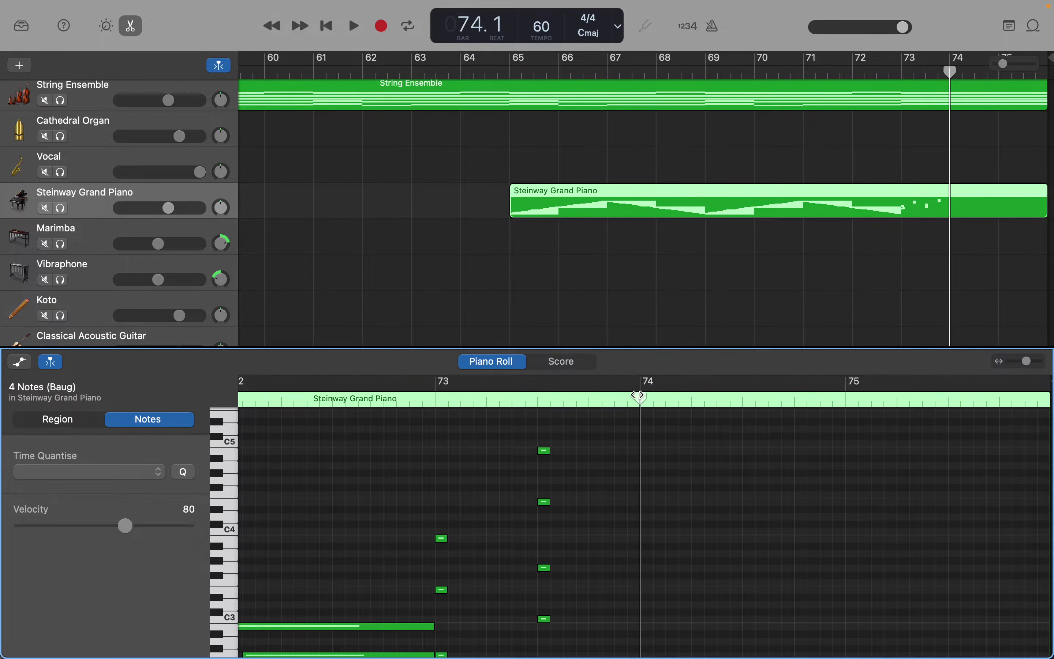
{"action": "scroll", "coordinate": [758, 513], "scroll_direction": "down", "scroll_amount": 7}
{"action": "right_click", "coordinate": [756, 512]}
{"action": "left_click", "coordinate": [694, 515]}
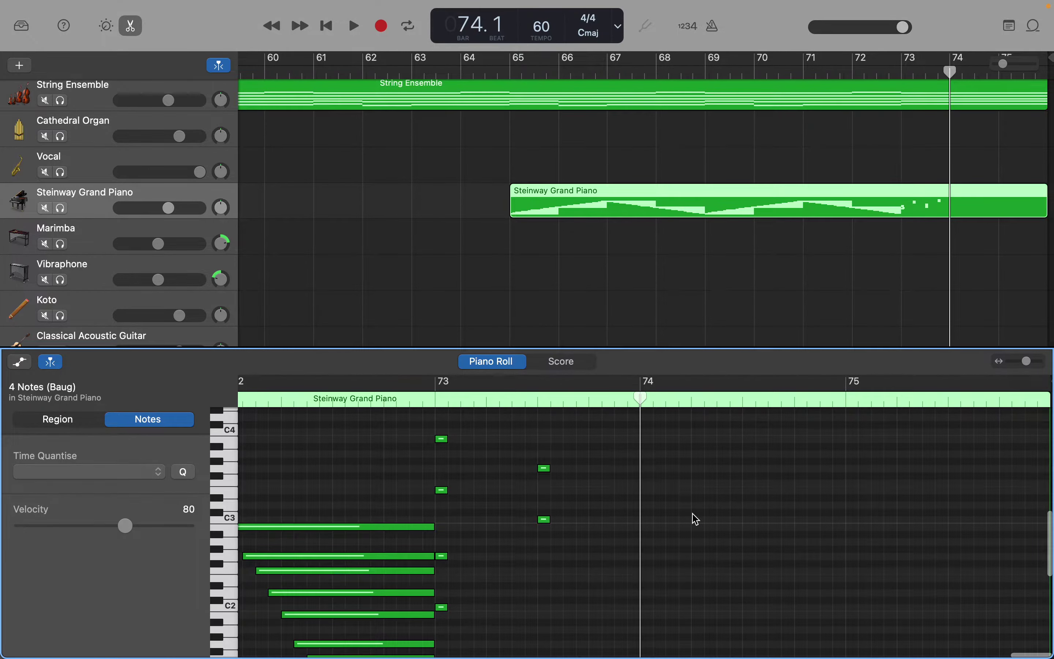
Copy the sixteen-note rising run starting on C-1 in bar 69 and paste it at the start of bar 74.
{"action": "scroll", "coordinate": [695, 518], "scroll_direction": "down", "scroll_amount": 1}
{"action": "scroll", "coordinate": [696, 518], "scroll_direction": "down", "scroll_amount": 10}
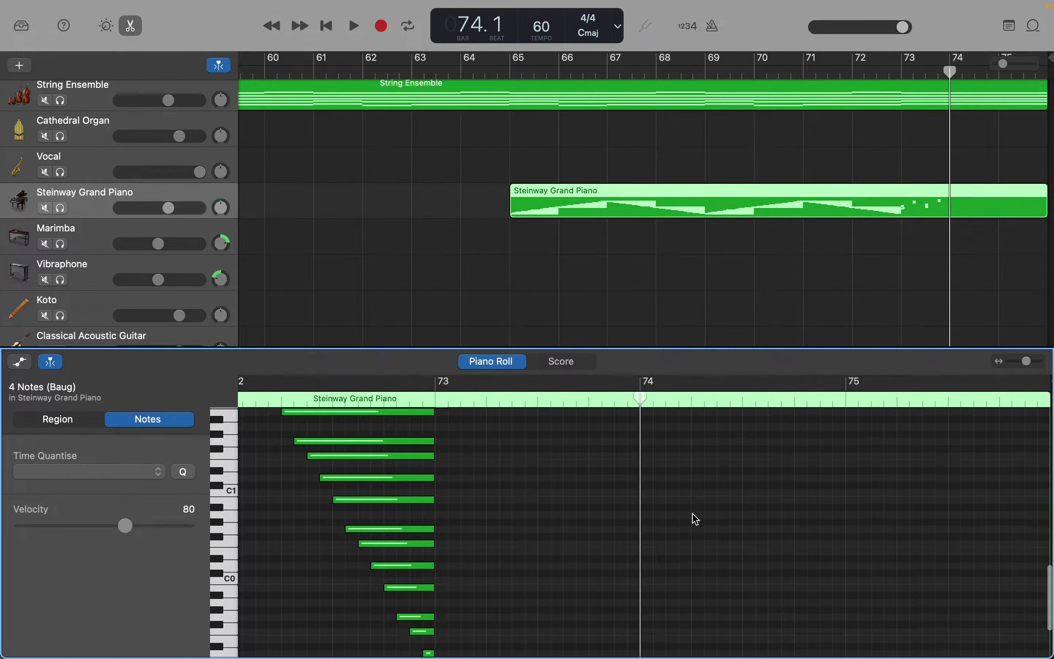
{"action": "scroll", "coordinate": [697, 519], "scroll_direction": "down", "scroll_amount": 3}
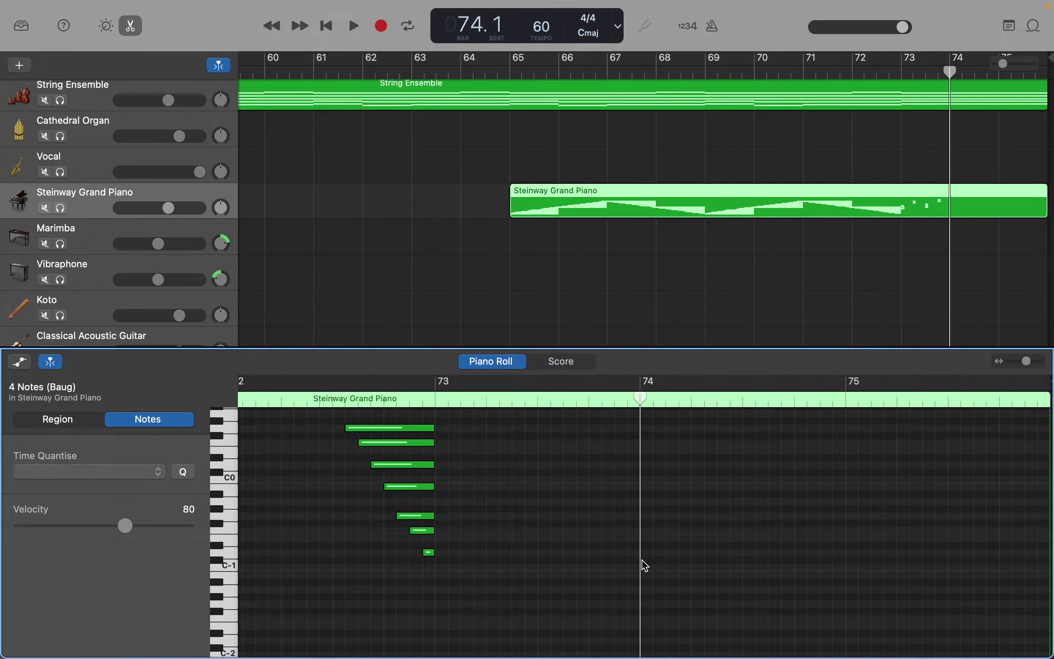
{"action": "scroll", "coordinate": [560, 565], "scroll_direction": "left", "scroll_amount": 15}
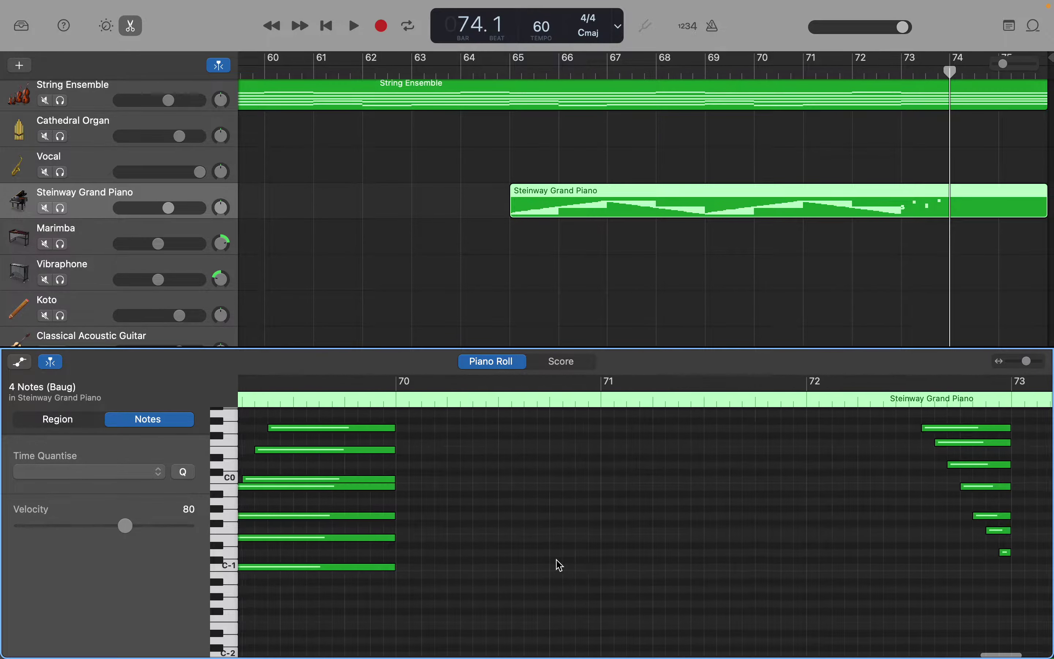
{"action": "scroll", "coordinate": [561, 566], "scroll_direction": "left", "scroll_amount": 4}
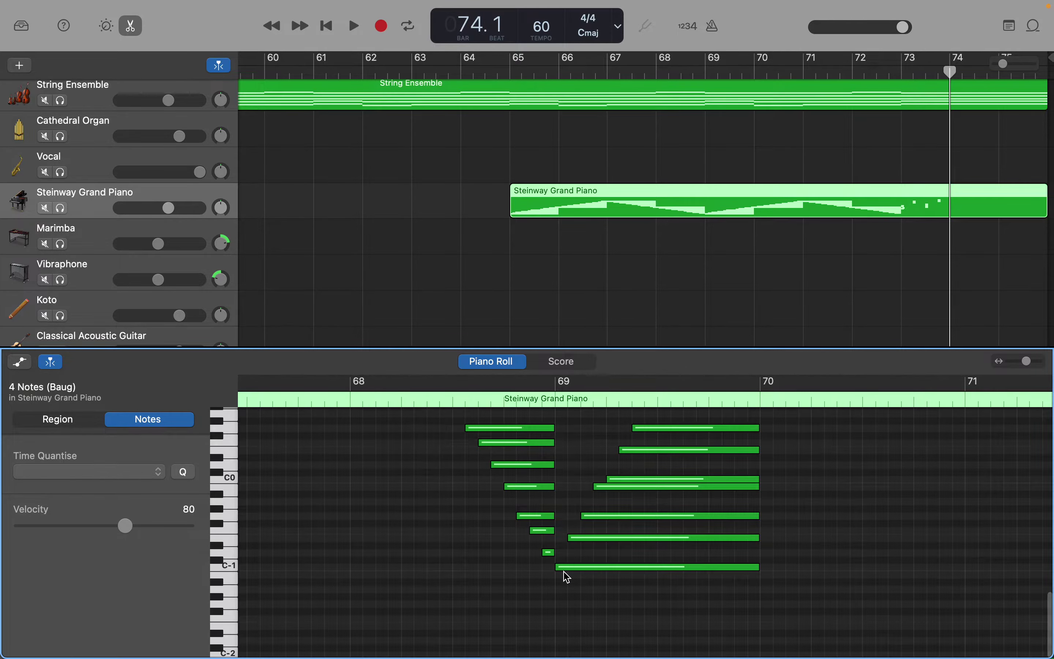
{"action": "left_click", "coordinate": [565, 575]}
{"action": "left_click_drag", "start_coordinate": [566, 584], "coordinate": [757, 574]}
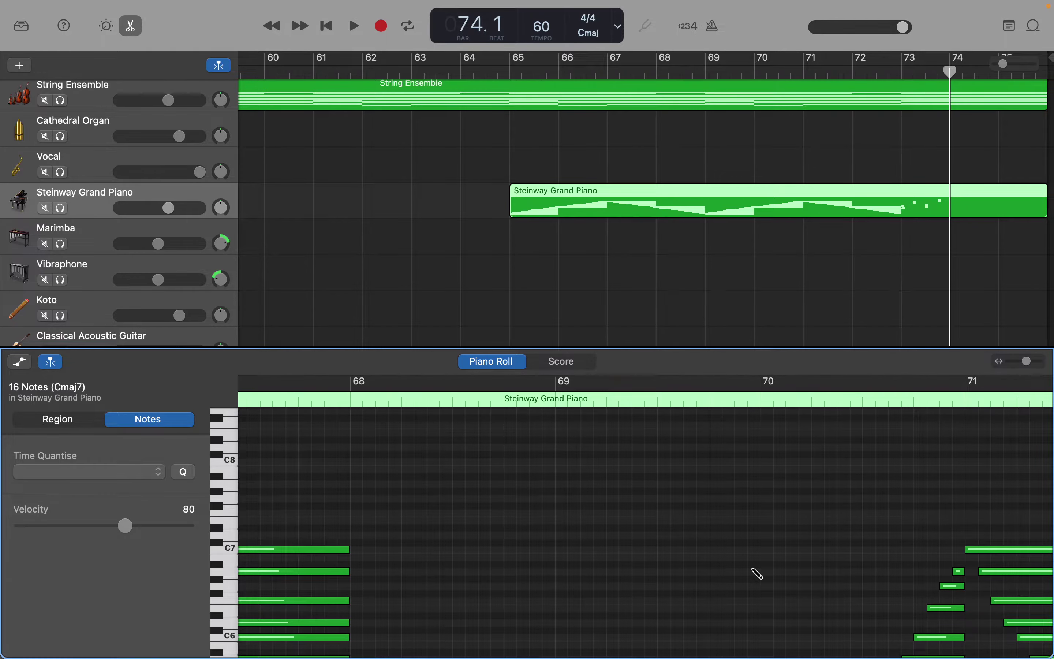
{"action": "key", "text": "period"}
{"action": "scroll", "coordinate": [757, 575], "scroll_direction": "down", "scroll_amount": 15}
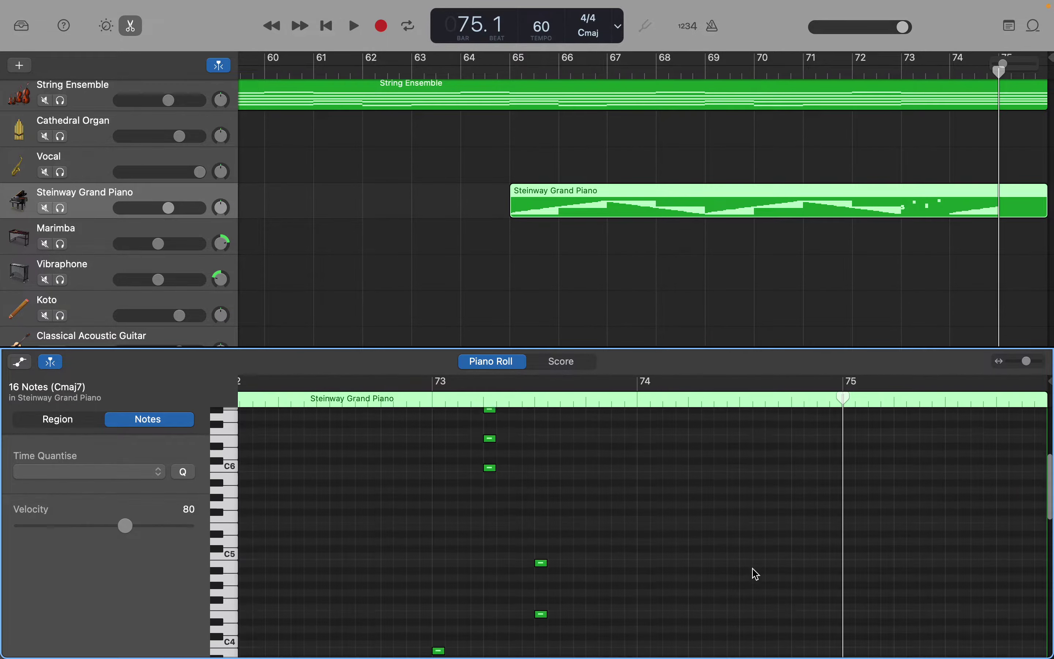
{"action": "scroll", "coordinate": [757, 575], "scroll_direction": "down", "scroll_amount": 3}
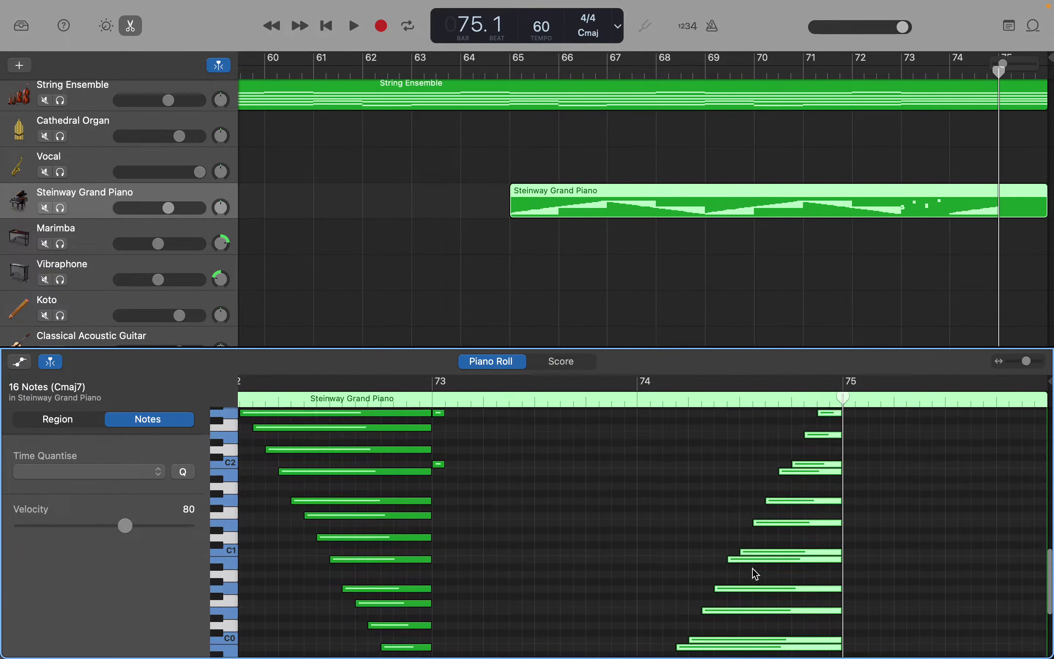
Select the sixteen-note run in bar 74 and paste a copy of it at the start of bar 75.
{"action": "scroll", "coordinate": [757, 575], "scroll_direction": "up", "scroll_amount": 6}
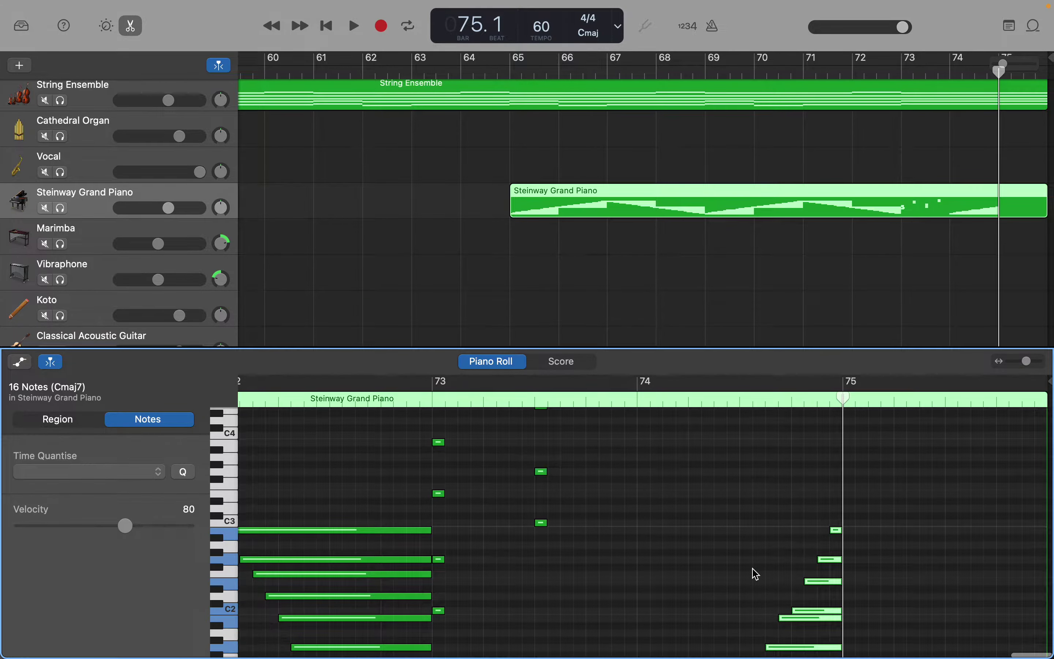
{"action": "left_click", "coordinate": [869, 539]}
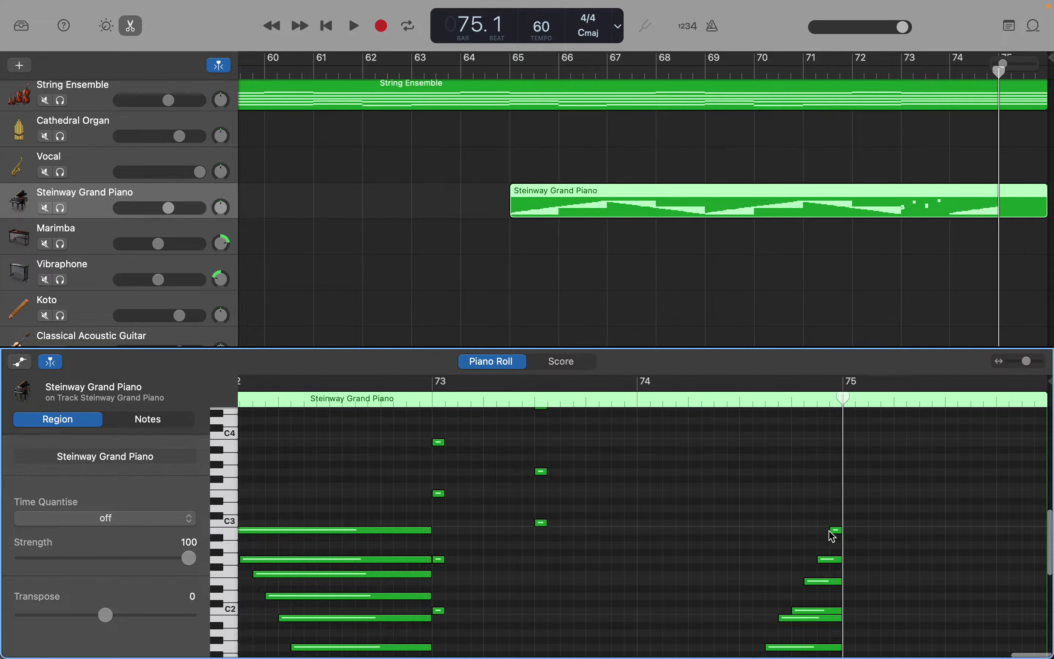
{"action": "left_click_drag", "start_coordinate": [839, 516], "coordinate": [813, 604]}
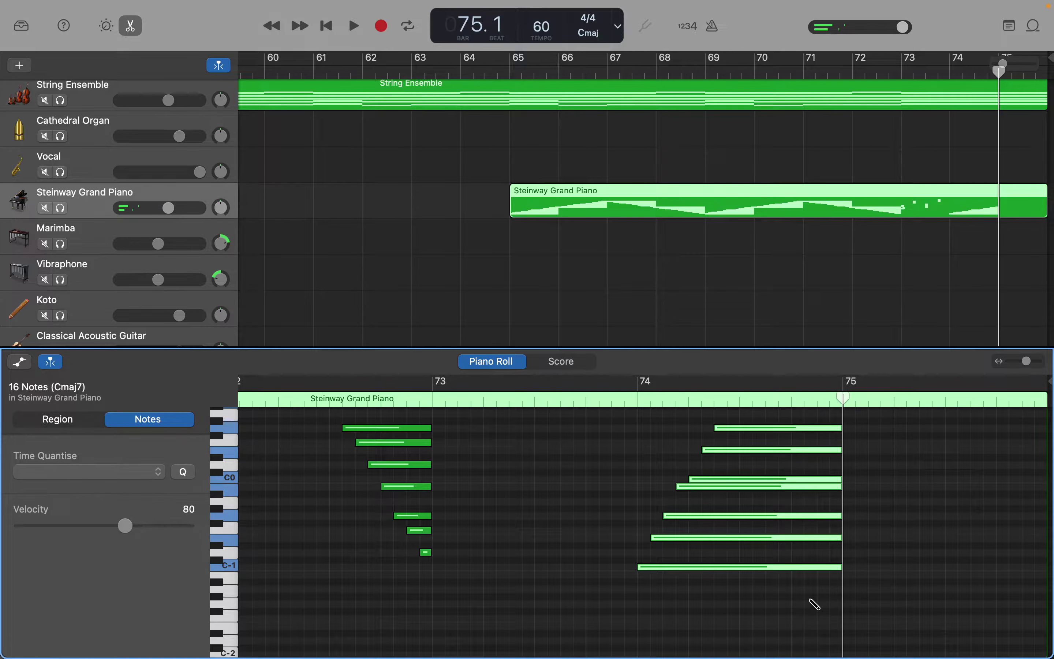
{"action": "key", "text": "super+v"}
{"action": "scroll", "coordinate": [813, 605], "scroll_direction": "up", "scroll_amount": 5}
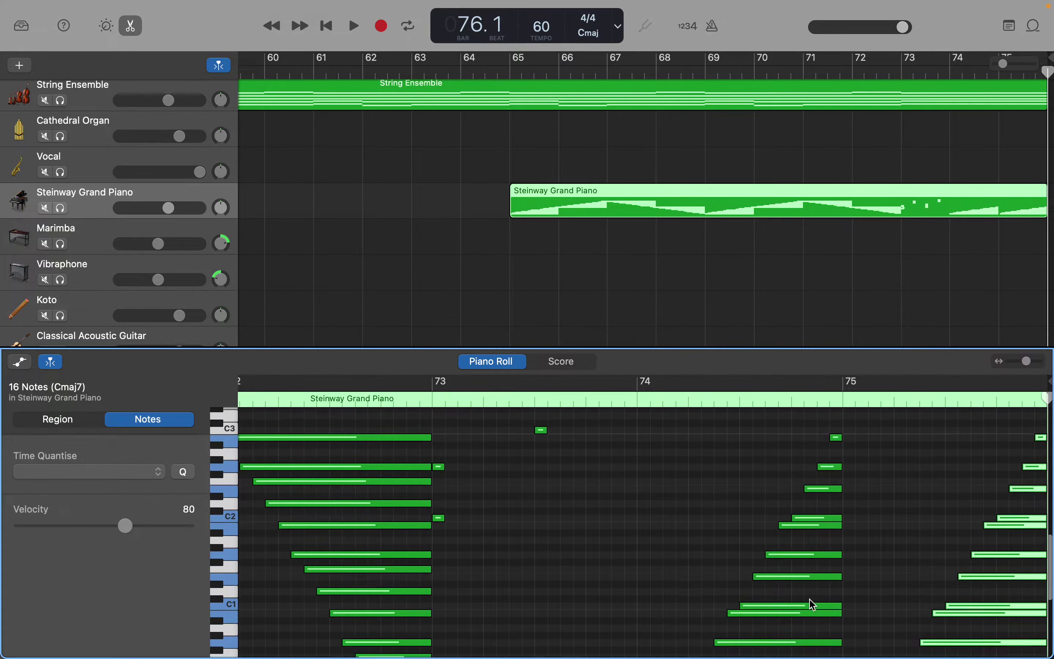
Transpose the pasted run in bar 75 up four octaves so its lowest note is C3.
{"action": "scroll", "coordinate": [813, 605], "scroll_direction": "down", "scroll_amount": 5}
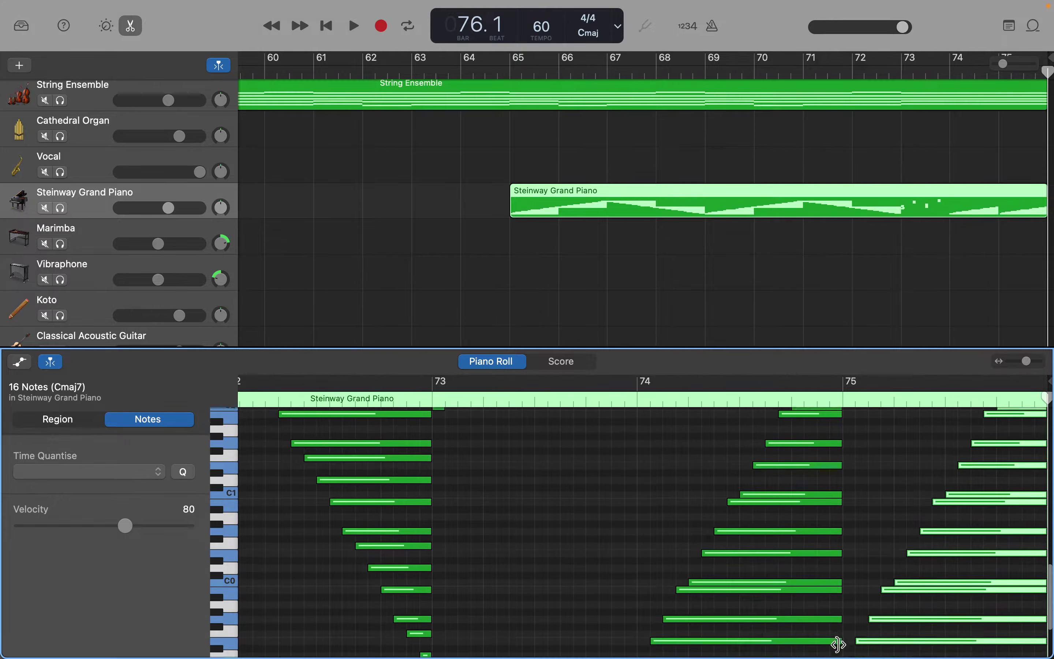
{"action": "scroll", "coordinate": [841, 650], "scroll_direction": "down", "scroll_amount": 1}
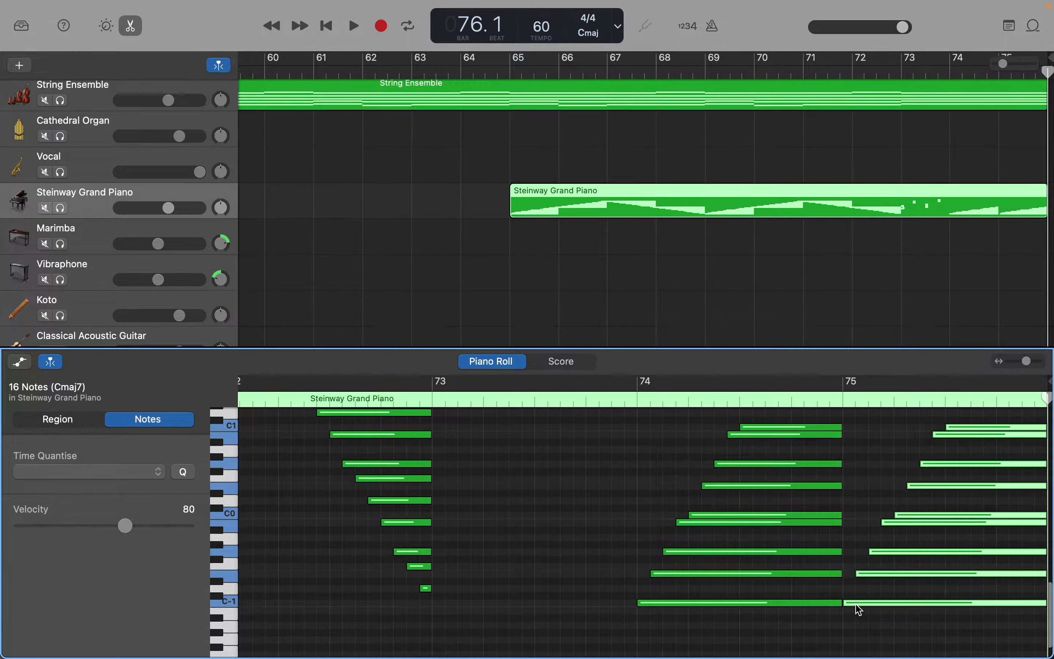
{"action": "left_click_drag", "start_coordinate": [860, 611], "coordinate": [862, 498]}
Examine the pitch range of the runs in bars 74 and 75 against the short chords in bar 73.
{"action": "scroll", "coordinate": [862, 498], "scroll_direction": "up", "scroll_amount": 10}
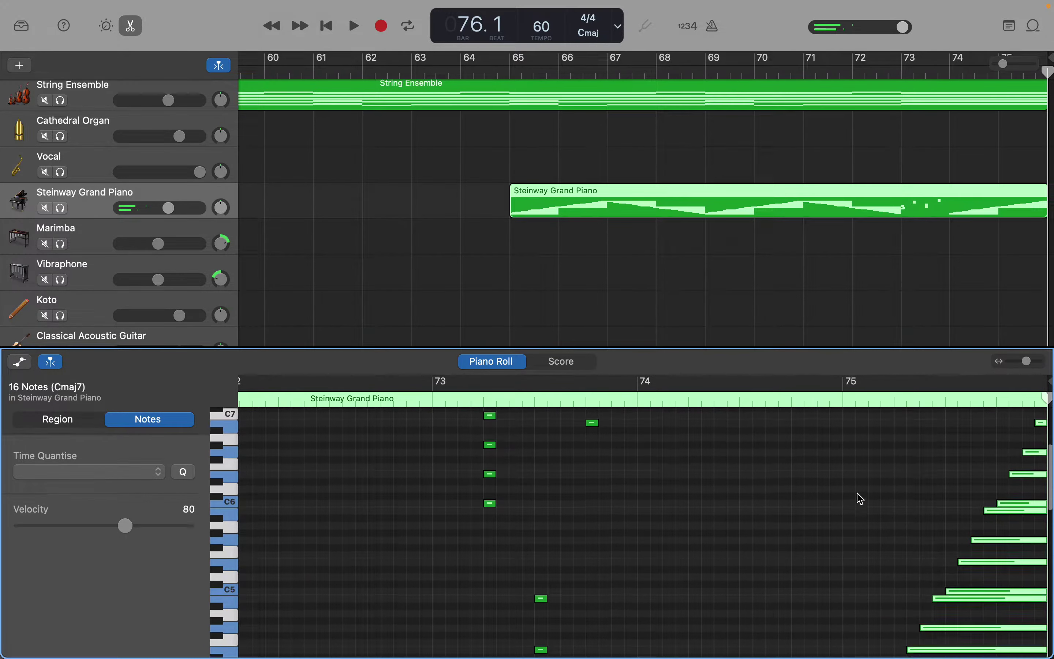
{"action": "scroll", "coordinate": [862, 499], "scroll_direction": "up", "scroll_amount": 4}
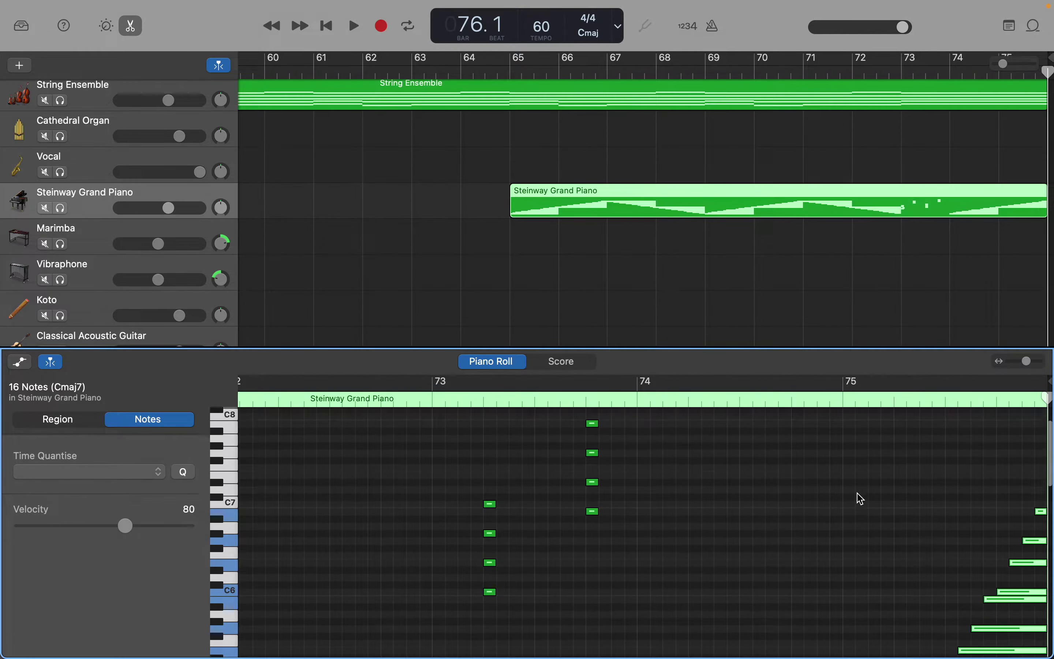
{"action": "scroll", "coordinate": [861, 498], "scroll_direction": "up", "scroll_amount": 2}
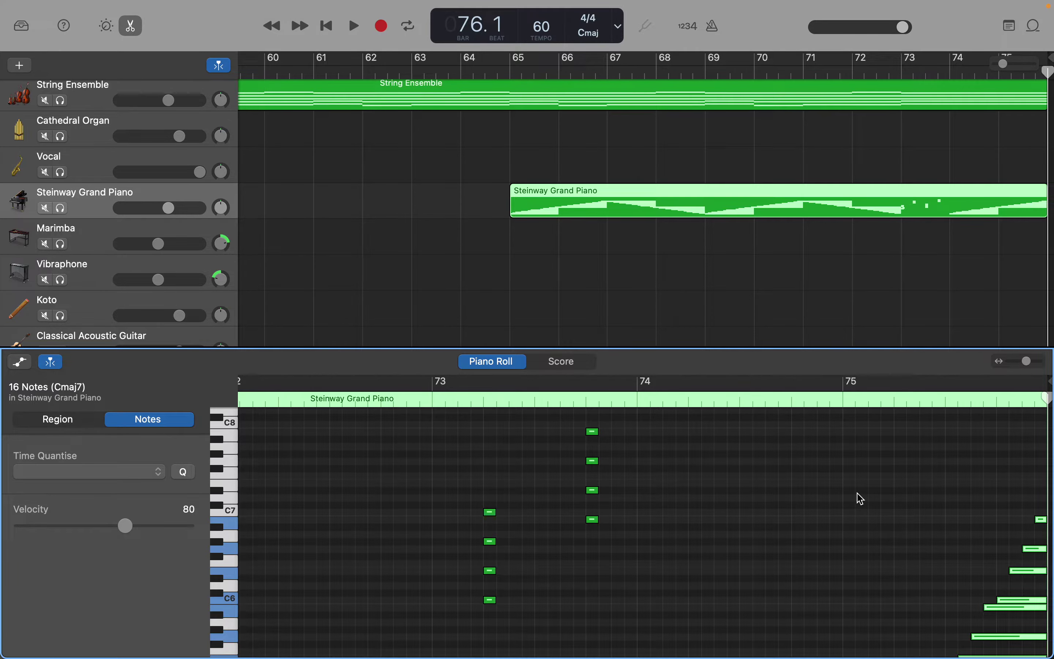
{"action": "scroll", "coordinate": [861, 498], "scroll_direction": "down", "scroll_amount": 15}
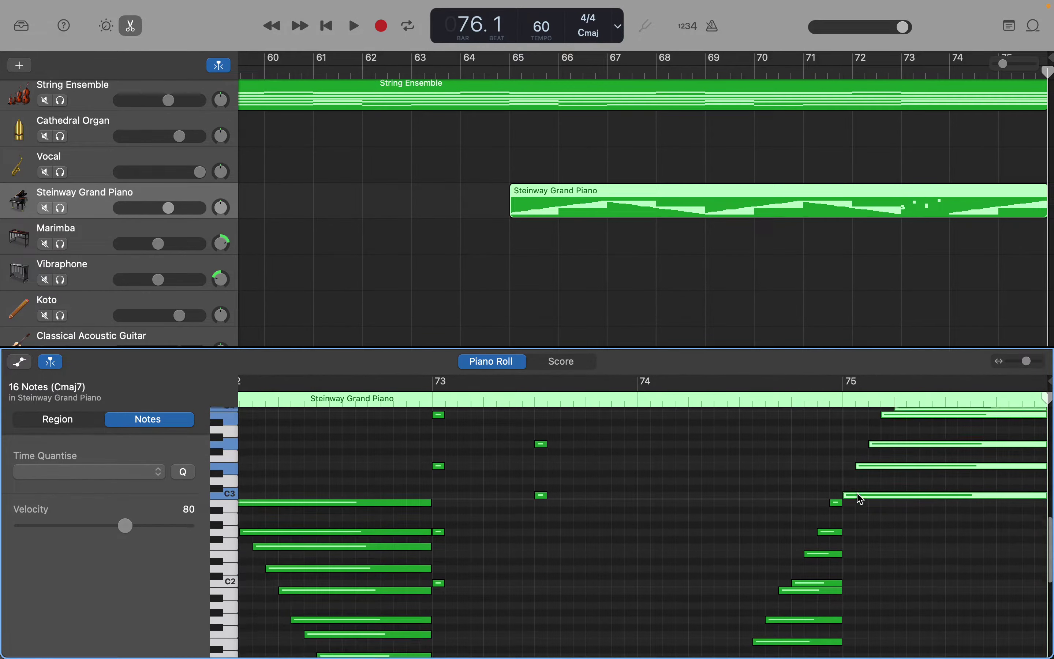
{"action": "scroll", "coordinate": [862, 498], "scroll_direction": "up", "scroll_amount": 12}
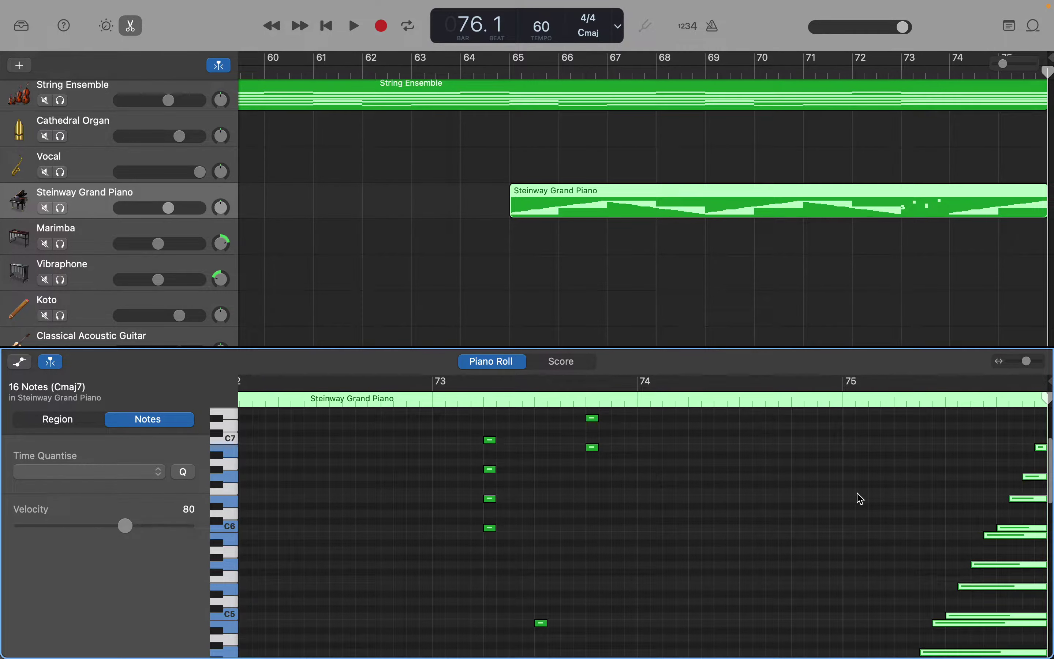
{"action": "scroll", "coordinate": [862, 499], "scroll_direction": "down", "scroll_amount": 6}
{"action": "scroll", "coordinate": [858, 495], "scroll_direction": "down", "scroll_amount": 9}
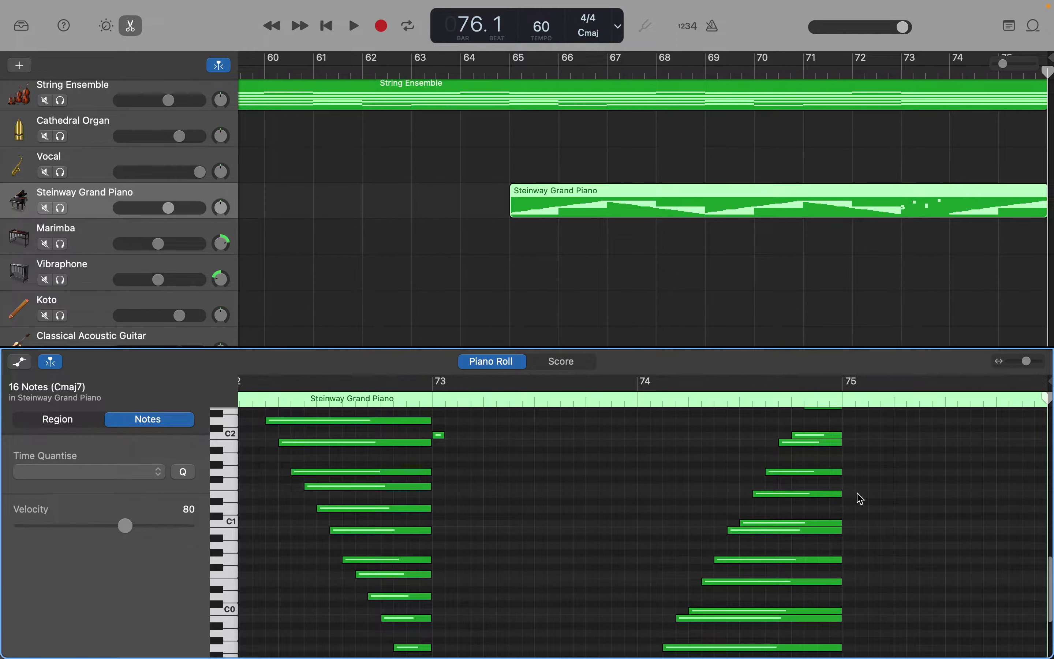
{"action": "scroll", "coordinate": [861, 499], "scroll_direction": "down", "scroll_amount": 5}
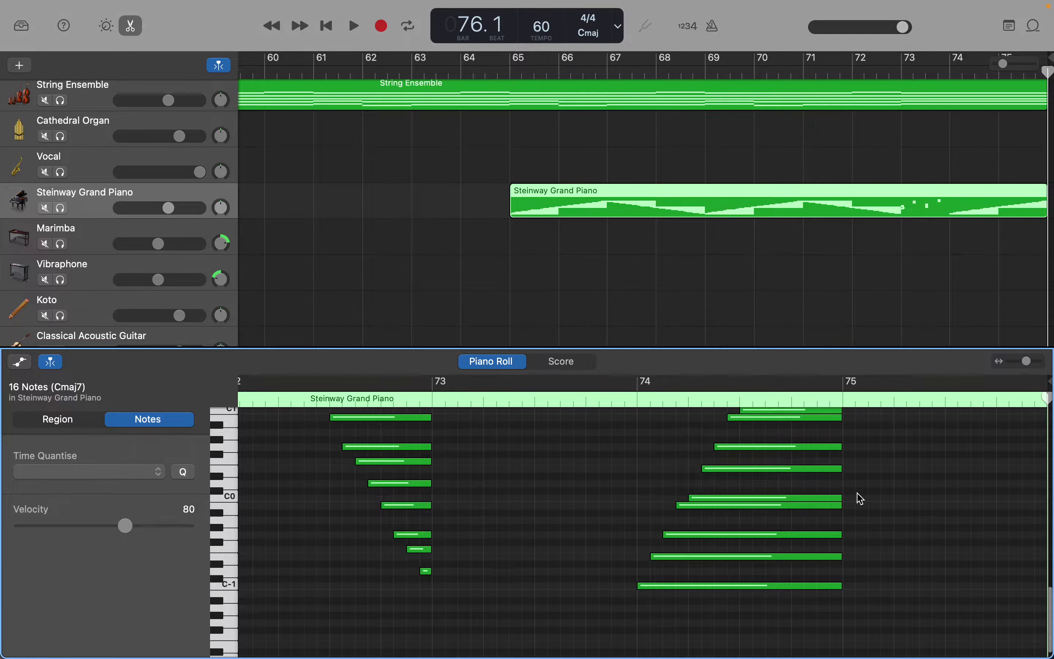
{"action": "scroll", "coordinate": [861, 498], "scroll_direction": "up", "scroll_amount": 15}
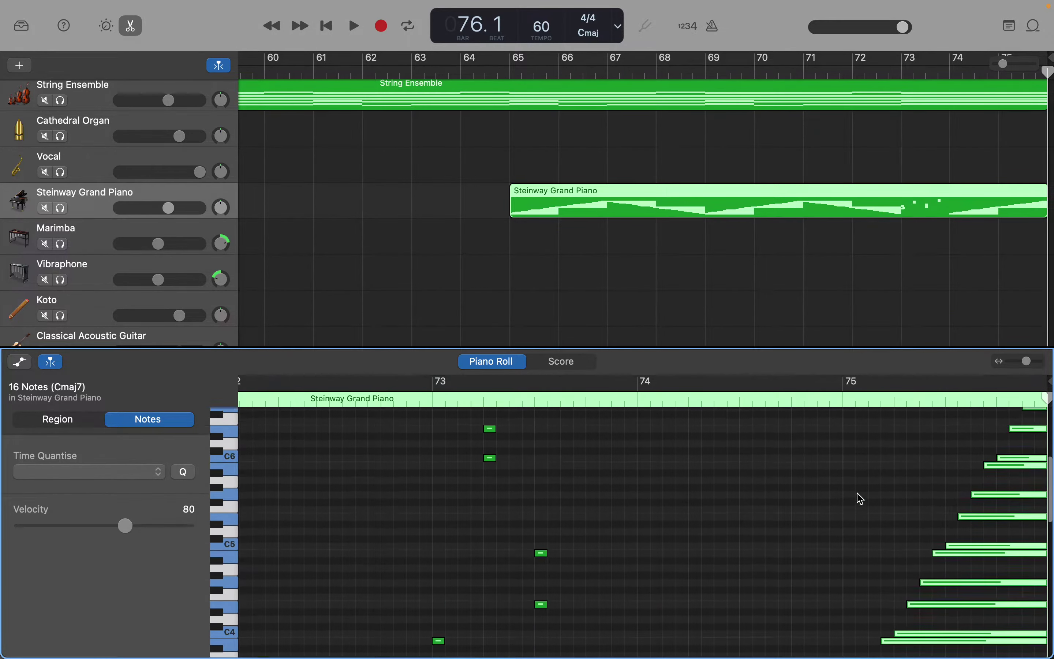
{"action": "scroll", "coordinate": [861, 498], "scroll_direction": "up", "scroll_amount": 4}
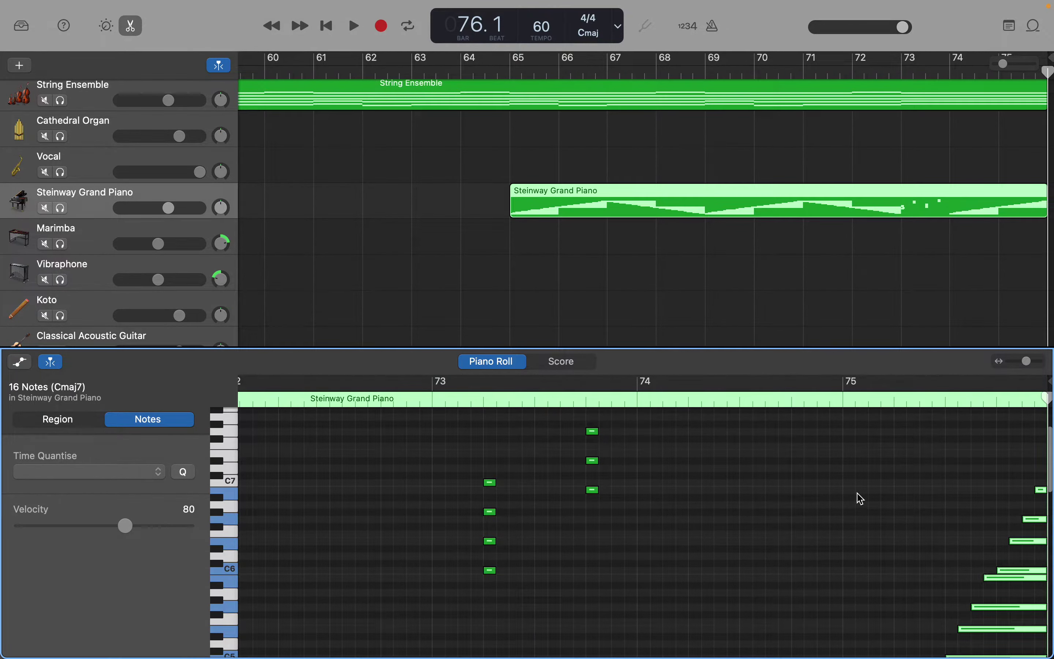
{"action": "scroll", "coordinate": [861, 498], "scroll_direction": "down", "scroll_amount": 4}
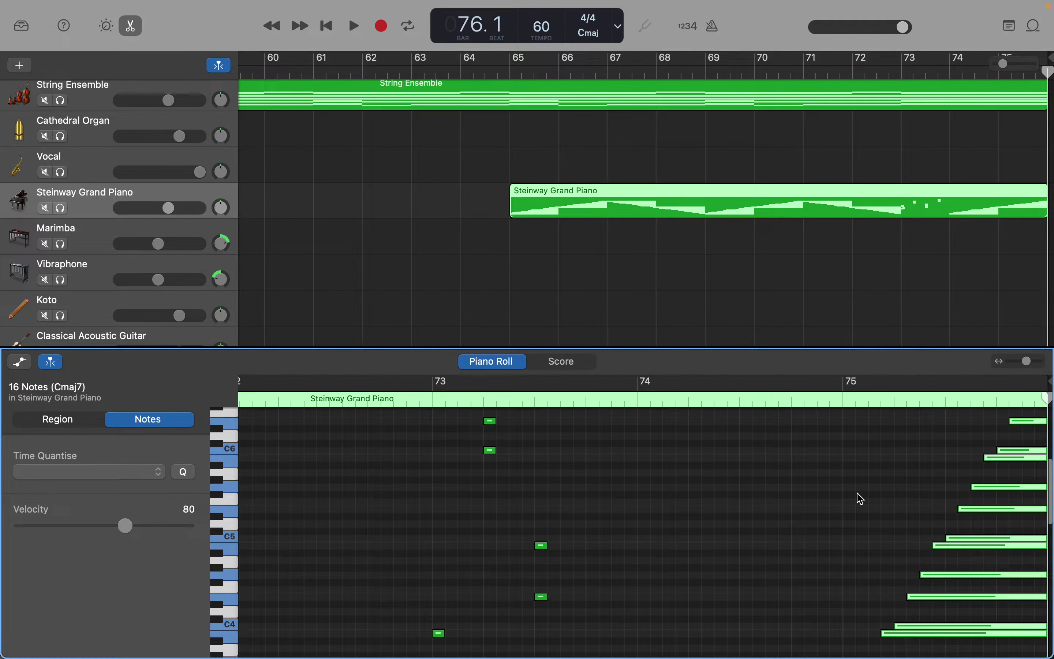
{"action": "scroll", "coordinate": [862, 499], "scroll_direction": "down", "scroll_amount": 10}
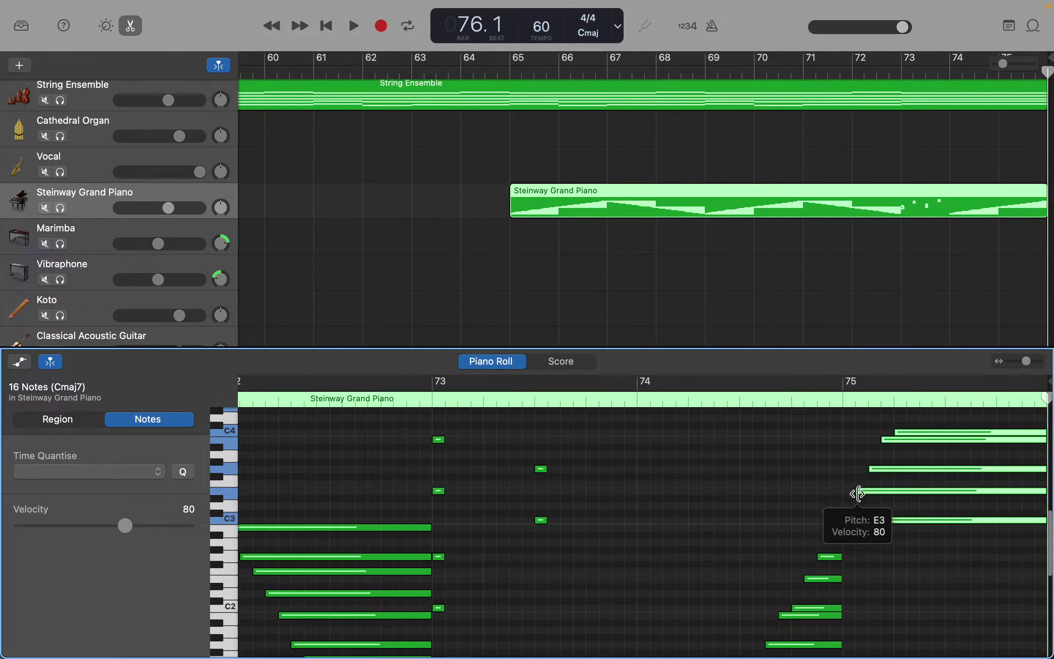
{"action": "scroll", "coordinate": [859, 494], "scroll_direction": "down", "scroll_amount": 8}
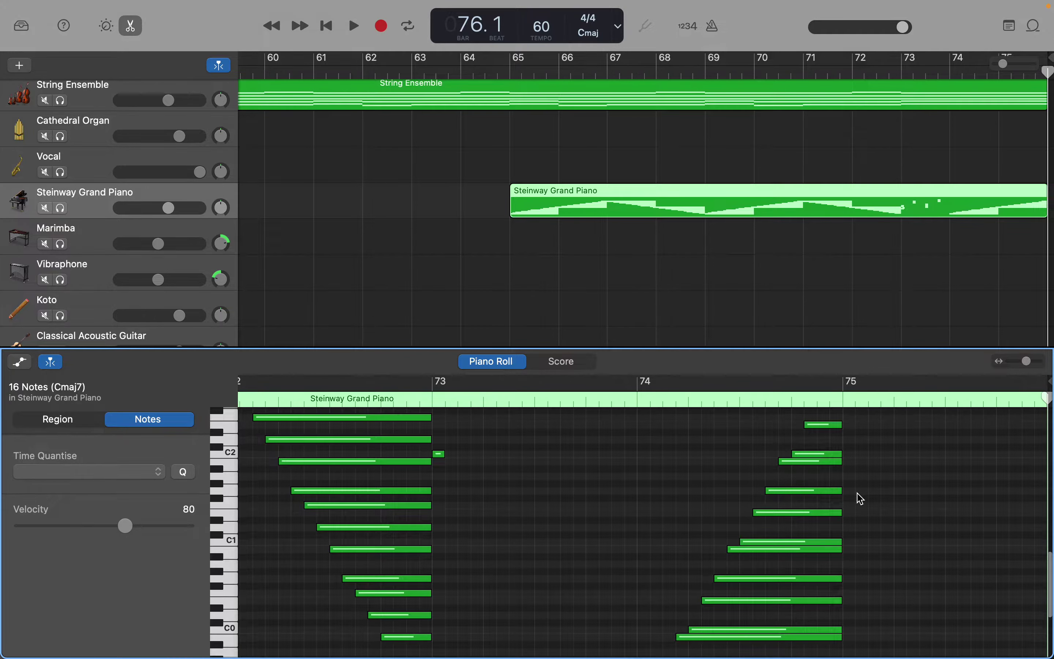
{"action": "scroll", "coordinate": [861, 498], "scroll_direction": "up", "scroll_amount": 4}
{"action": "scroll", "coordinate": [861, 498], "scroll_direction": "up", "scroll_amount": 5}
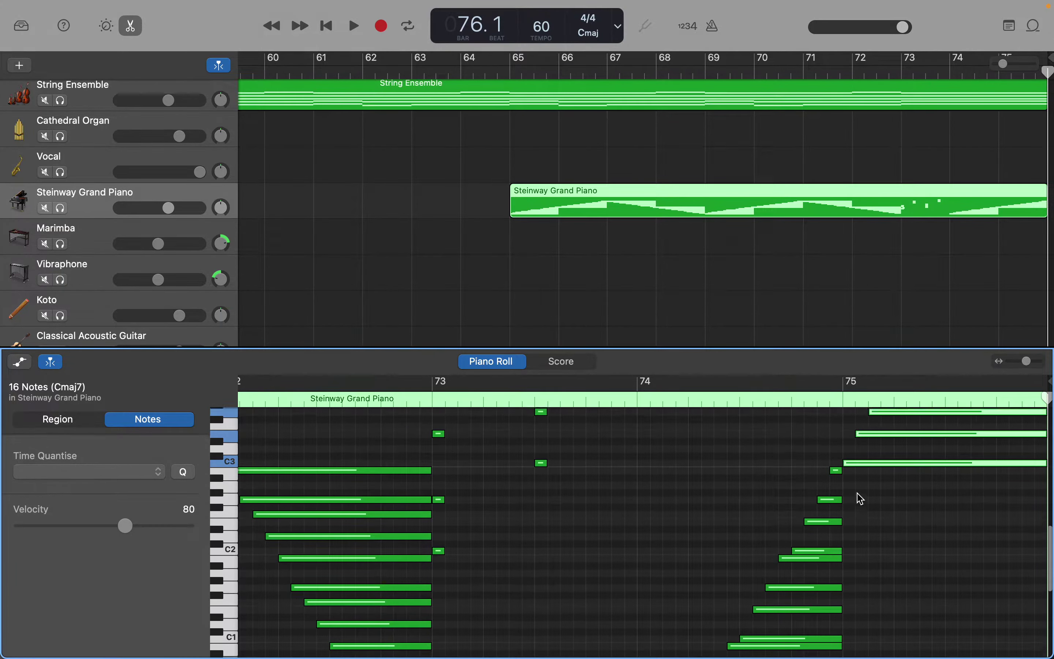
{"action": "scroll", "coordinate": [861, 499], "scroll_direction": "up", "scroll_amount": 11}
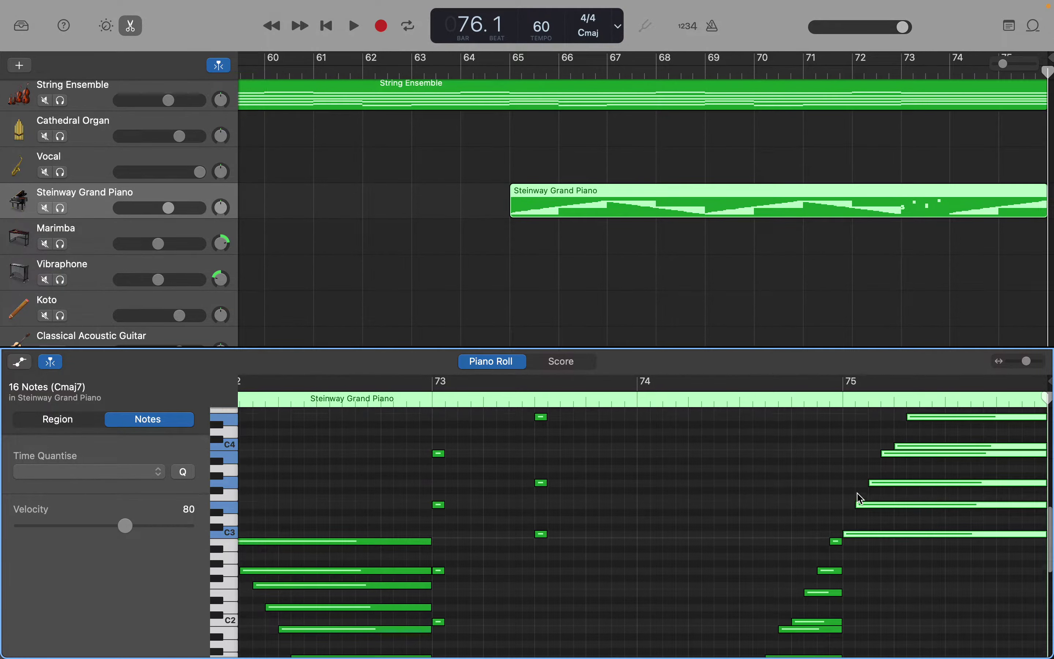
{"action": "scroll", "coordinate": [861, 498], "scroll_direction": "up", "scroll_amount": 7}
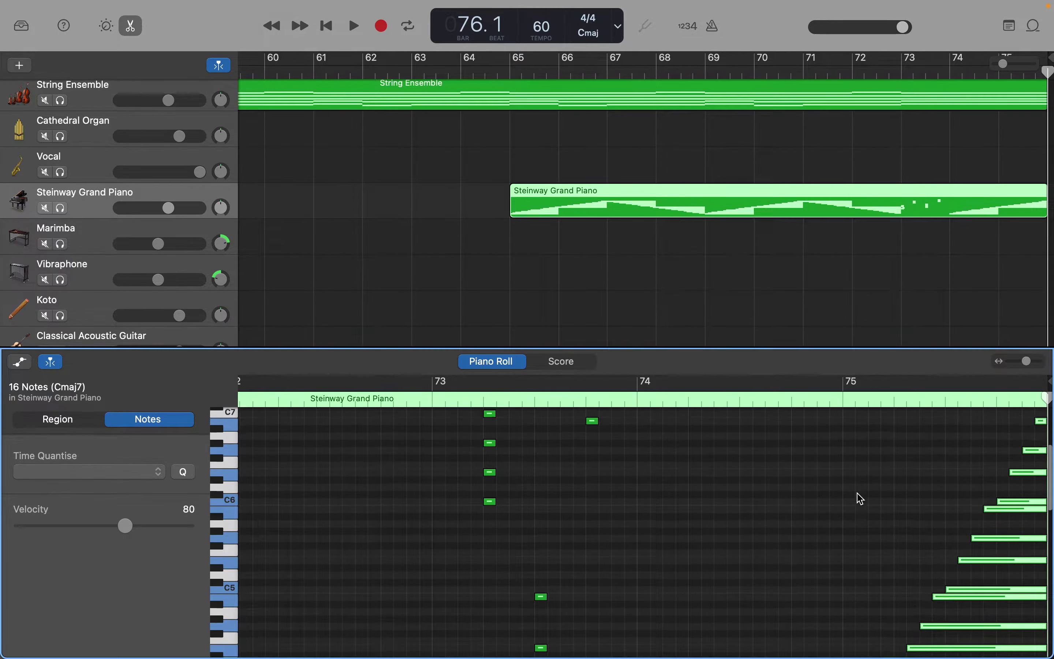
{"action": "scroll", "coordinate": [861, 498], "scroll_direction": "up", "scroll_amount": 5}
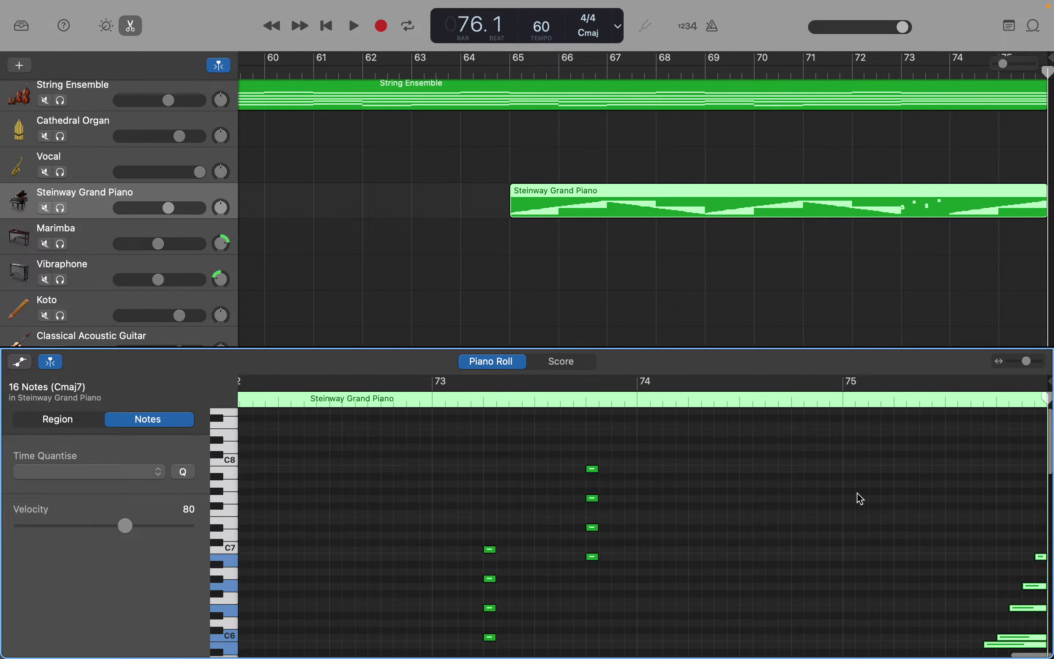
Select the sixteen short chord notes in bar 73 and move them back so the first chord falls on beat 4 of bar 64.
{"action": "scroll", "coordinate": [867, 499], "scroll_direction": "down", "scroll_amount": 2}
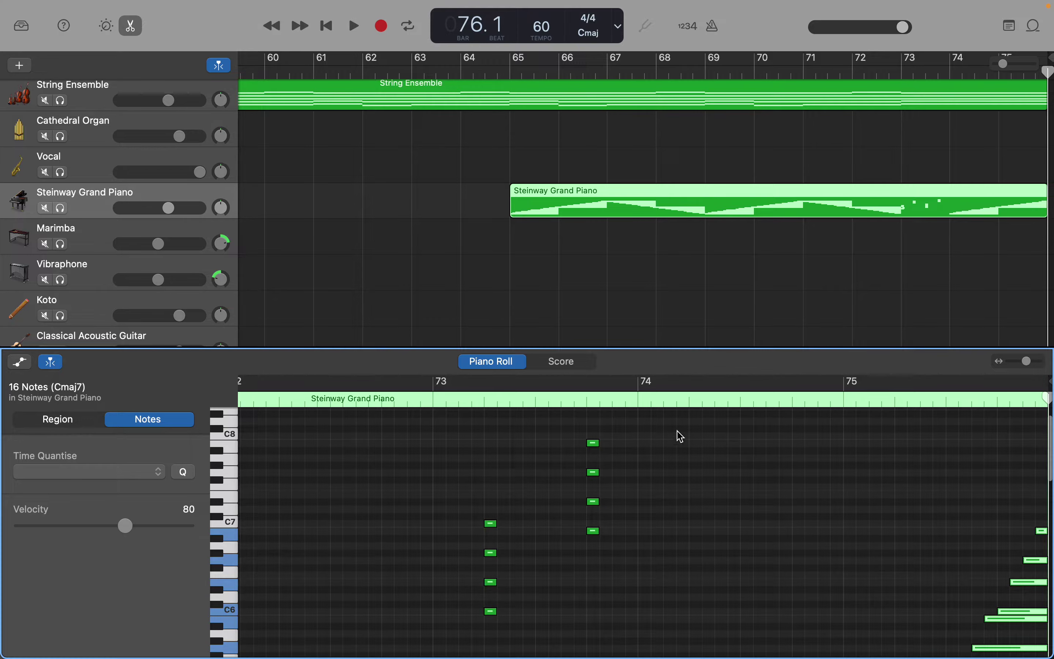
{"action": "left_click_drag", "start_coordinate": [615, 431], "coordinate": [450, 632]}
{"action": "scroll", "coordinate": [450, 632], "scroll_direction": "up", "scroll_amount": 15}
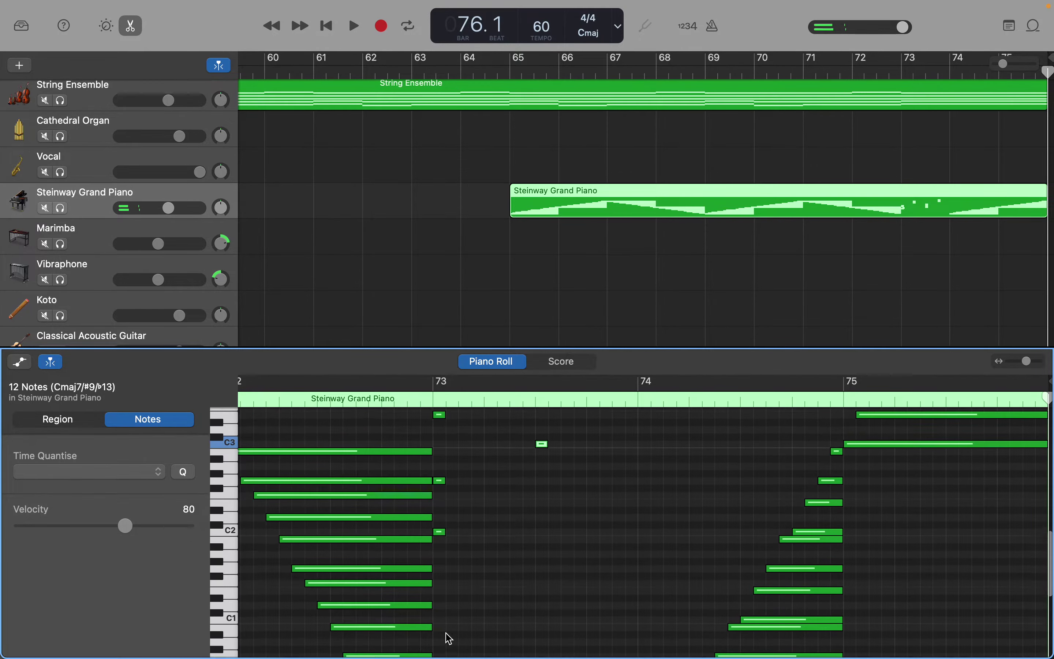
{"action": "scroll", "coordinate": [450, 639], "scroll_direction": "up", "scroll_amount": 3}
{"action": "left_click_drag", "start_coordinate": [438, 608], "coordinate": [453, 428]}
{"action": "left_click_drag", "start_coordinate": [495, 344], "coordinate": [622, 400]}
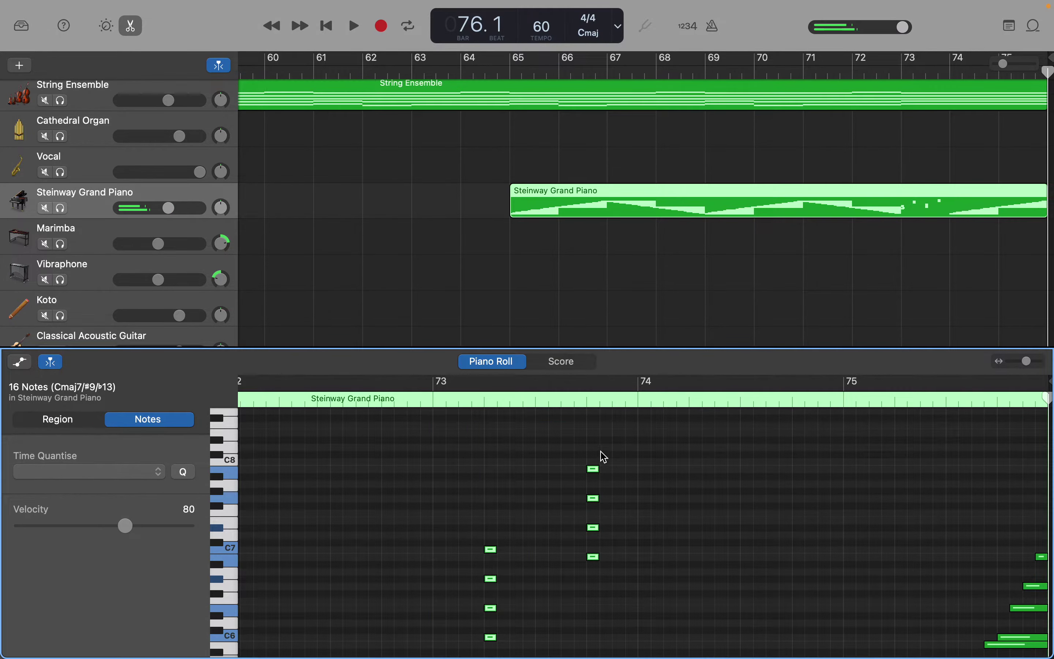
{"action": "left_click_drag", "start_coordinate": [596, 469], "coordinate": [909, 474]}
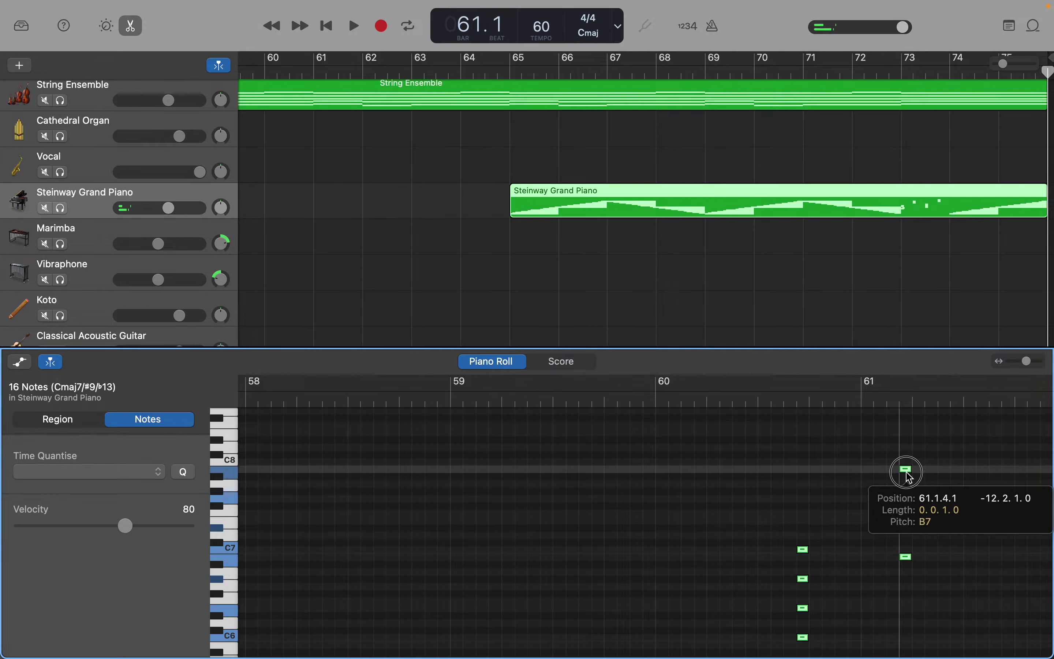
{"action": "left_click_drag", "start_coordinate": [905, 472], "coordinate": [827, 475]}
{"action": "key", "text": "Delete"}
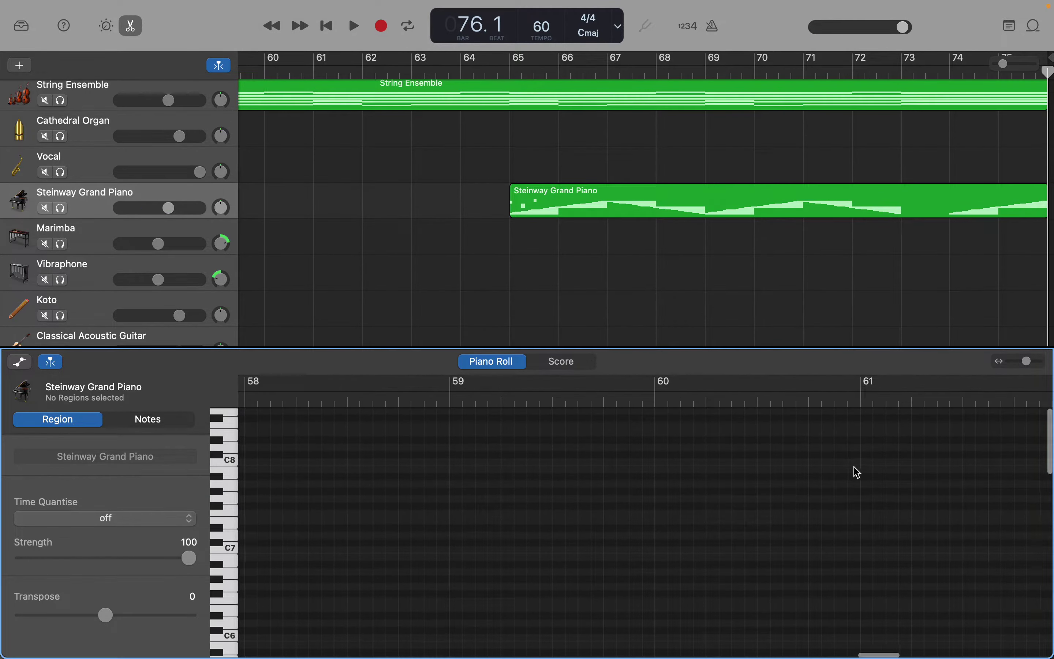
Extend the start of the Steinway Grand Piano region back to bar 1.
{"action": "scroll", "coordinate": [857, 473], "scroll_direction": "right", "scroll_amount": 10}
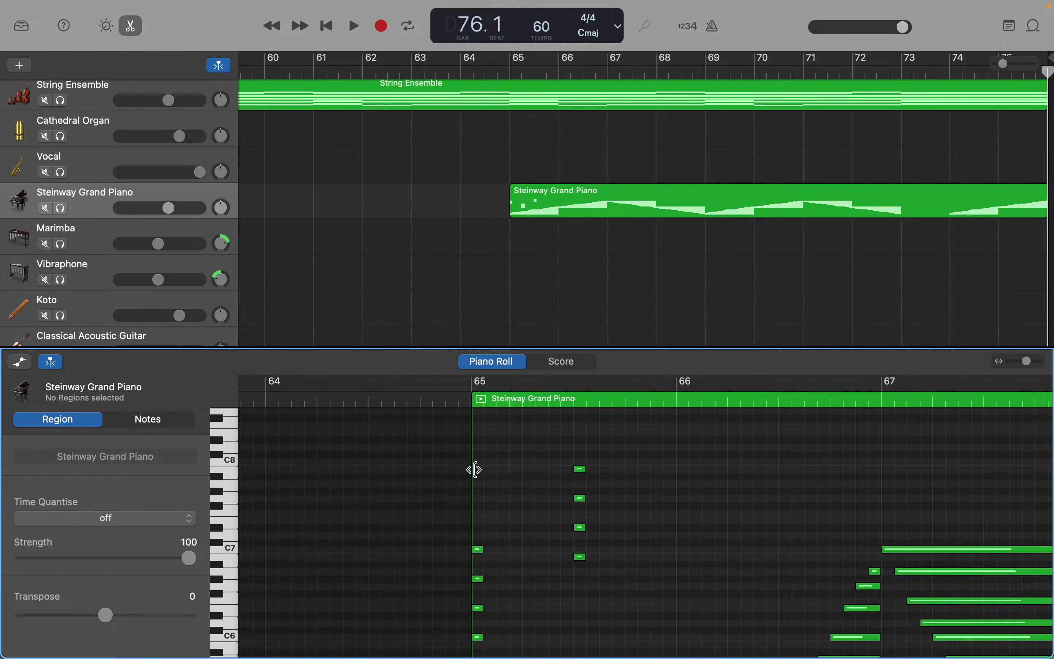
{"action": "left_click_drag", "start_coordinate": [475, 469], "coordinate": [228, 529]}
Select the sixteen chord notes across bars 64 and 65 and move them three beats earlier to start at bar 64.
{"action": "scroll", "coordinate": [762, 558], "scroll_direction": "right", "scroll_amount": 15}
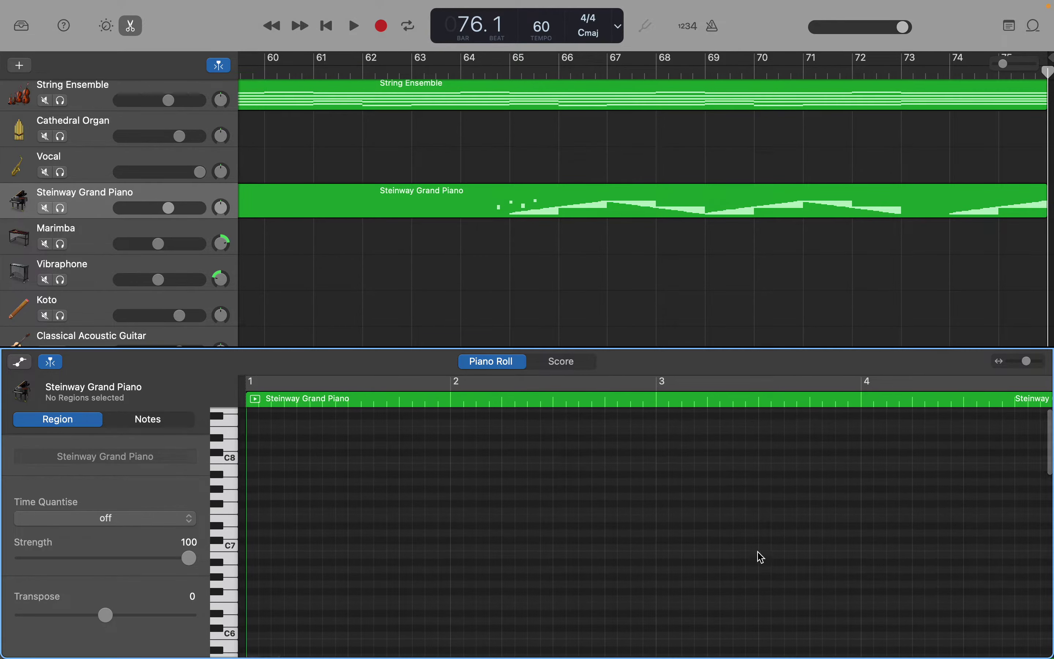
{"action": "scroll", "coordinate": [763, 558], "scroll_direction": "right", "scroll_amount": 20}
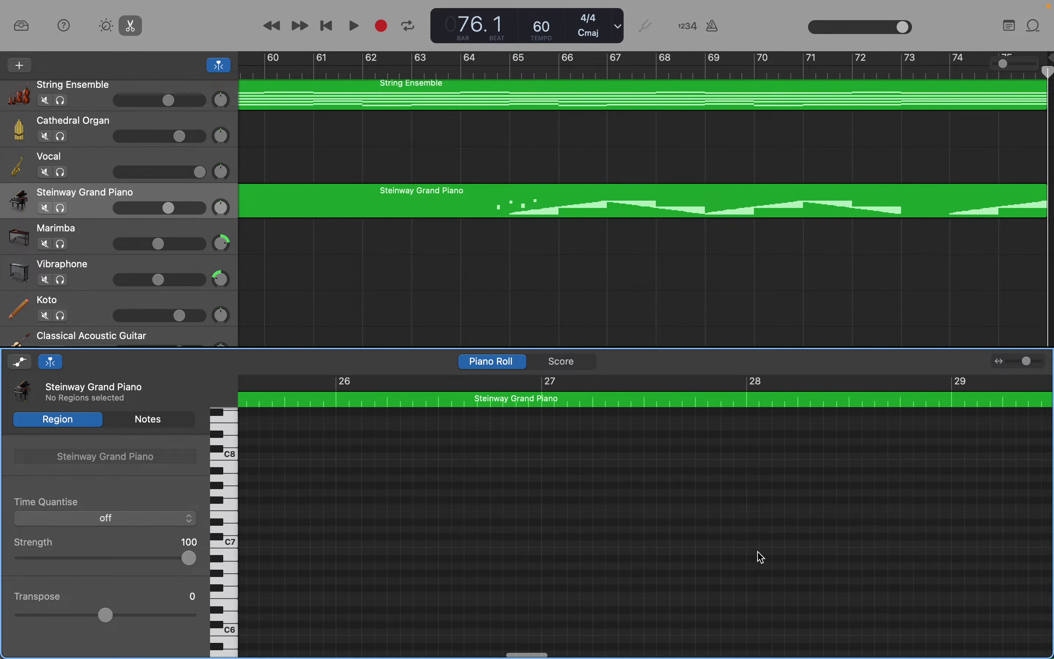
{"action": "scroll", "coordinate": [762, 558], "scroll_direction": "right", "scroll_amount": 10}
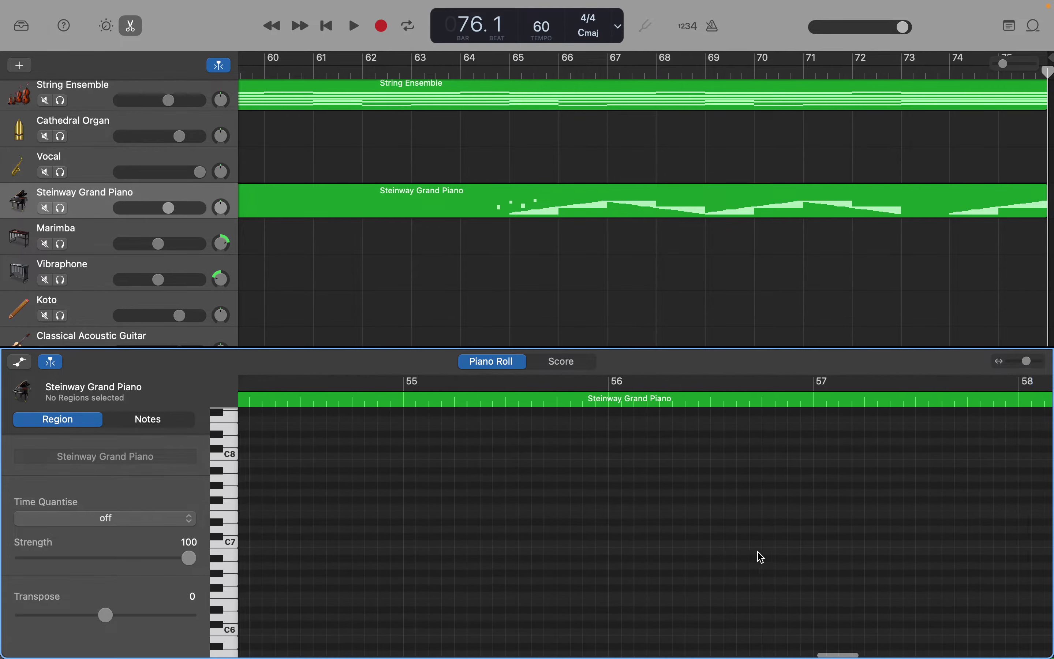
{"action": "scroll", "coordinate": [762, 558], "scroll_direction": "right", "scroll_amount": 5}
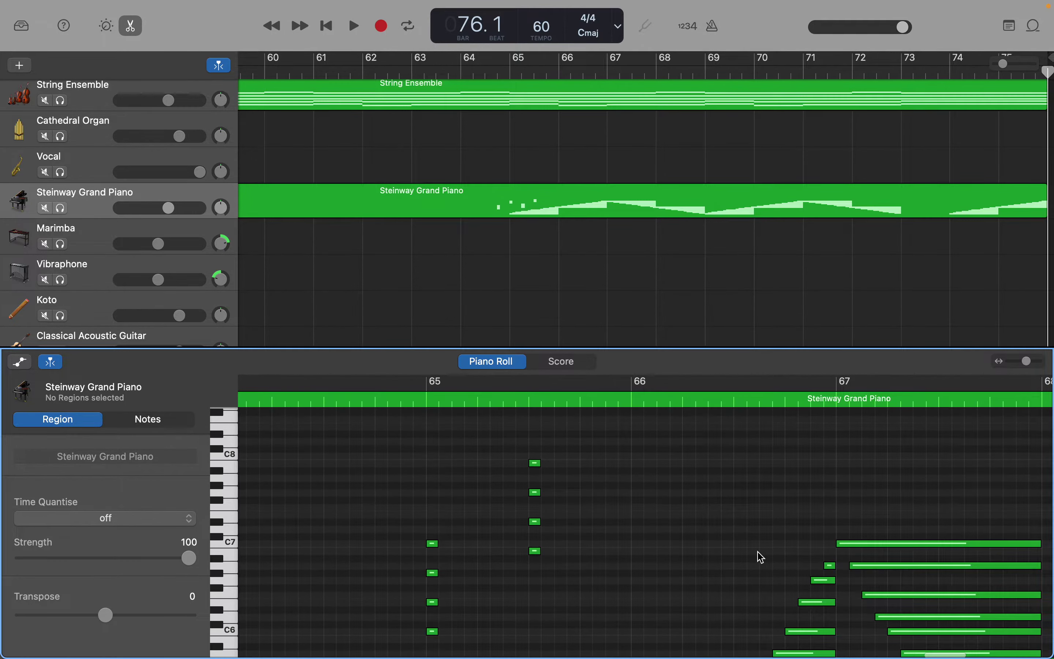
{"action": "scroll", "coordinate": [762, 558], "scroll_direction": "down", "scroll_amount": 5}
{"action": "scroll", "coordinate": [762, 558], "scroll_direction": "up", "scroll_amount": 5}
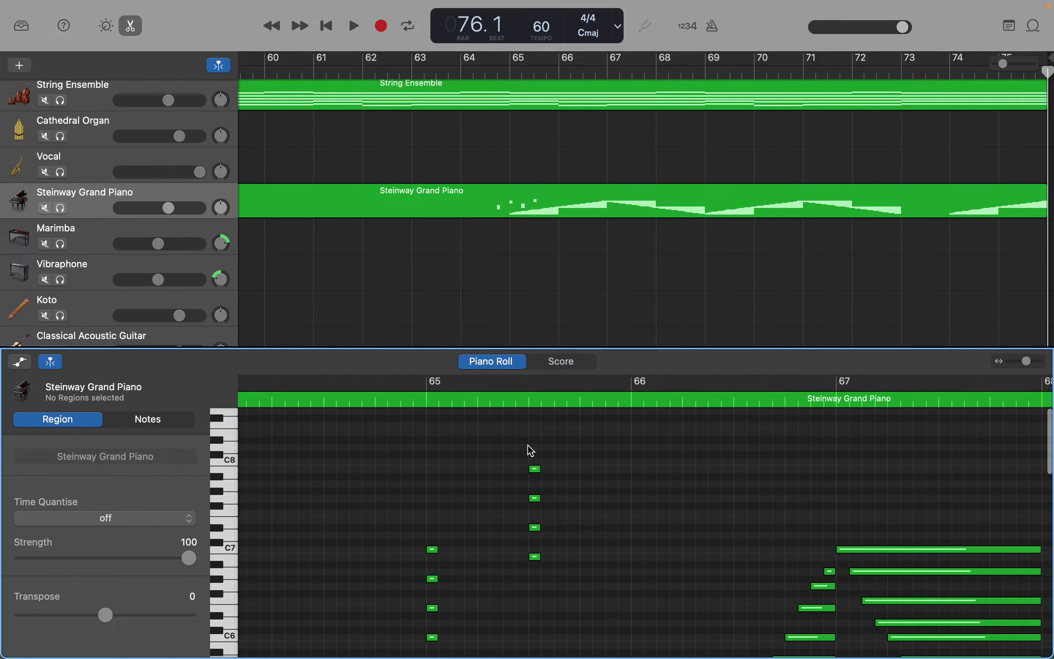
{"action": "left_click_drag", "start_coordinate": [551, 457], "coordinate": [354, 465]}
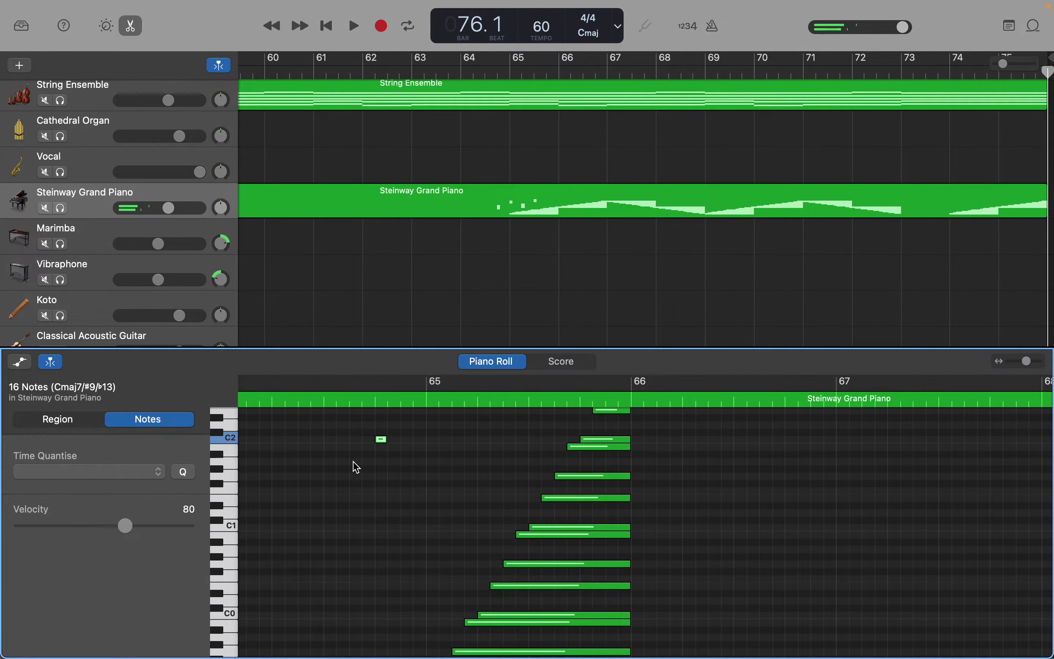
{"action": "scroll", "coordinate": [355, 466], "scroll_direction": "up", "scroll_amount": 10}
{"action": "scroll", "coordinate": [353, 462], "scroll_direction": "up", "scroll_amount": 12}
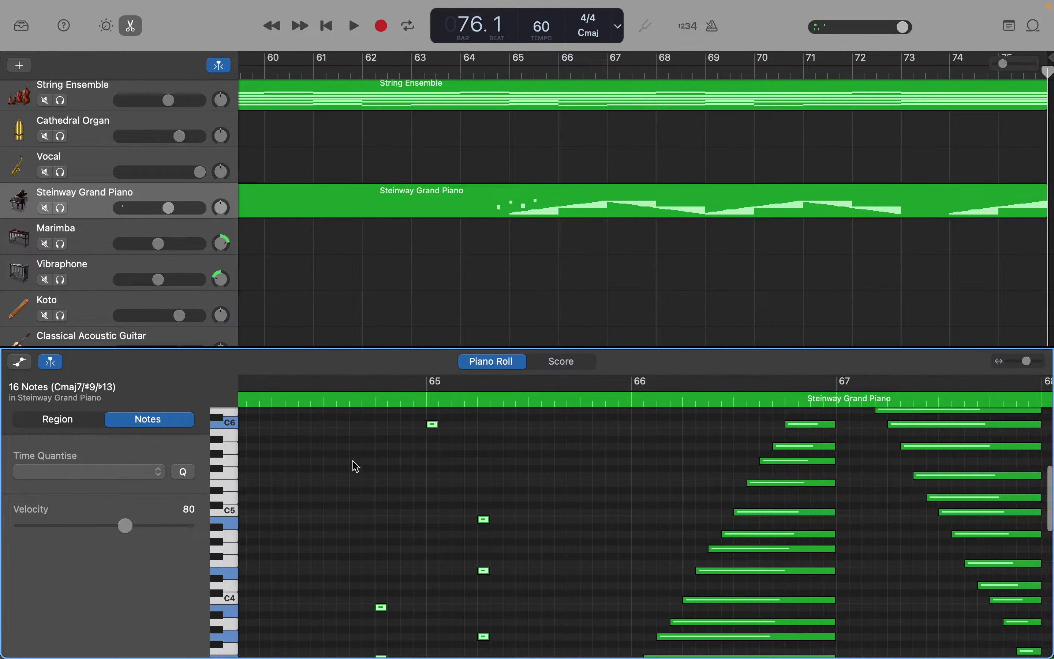
{"action": "scroll", "coordinate": [357, 478], "scroll_direction": "up", "scroll_amount": 3}
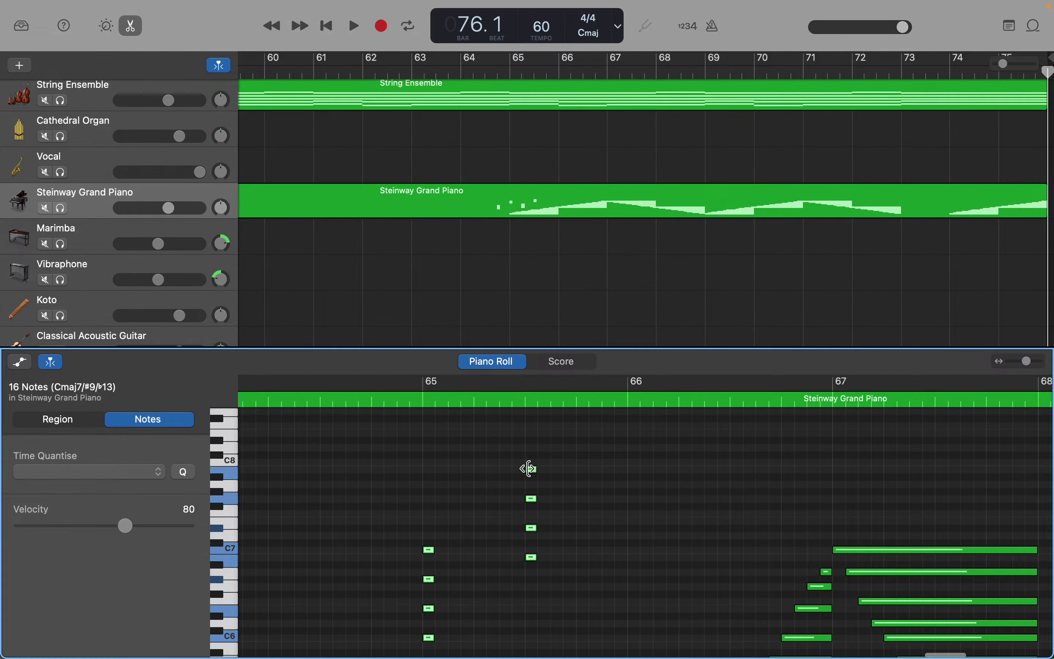
{"action": "left_click_drag", "start_coordinate": [532, 471], "coordinate": [382, 471]}
Select the 32 notes of the rising runs in bars 74 and 75 and move them one bar earlier.
{"action": "scroll", "coordinate": [382, 471], "scroll_direction": "right", "scroll_amount": 20}
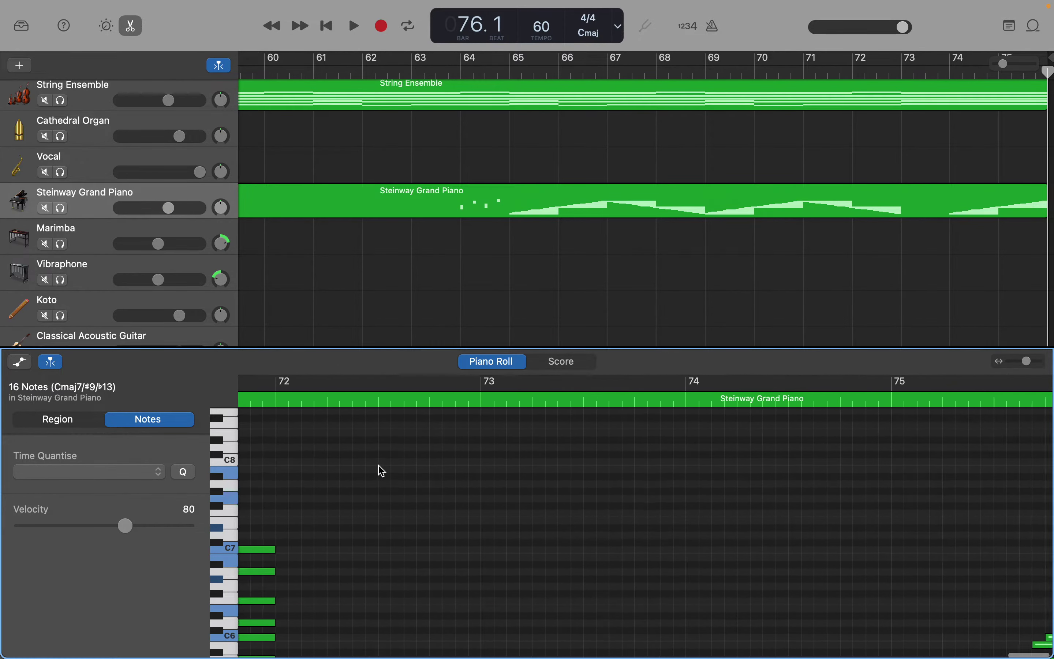
{"action": "scroll", "coordinate": [382, 470], "scroll_direction": "right", "scroll_amount": 2}
{"action": "scroll", "coordinate": [382, 471], "scroll_direction": "down", "scroll_amount": 5}
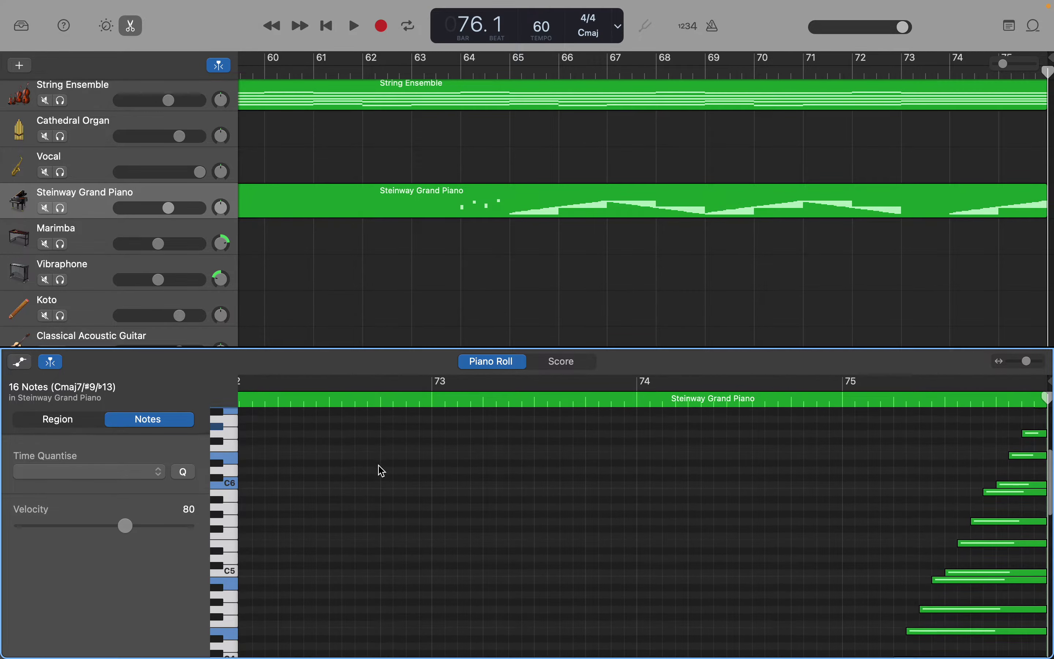
{"action": "scroll", "coordinate": [382, 471], "scroll_direction": "up", "scroll_amount": 5}
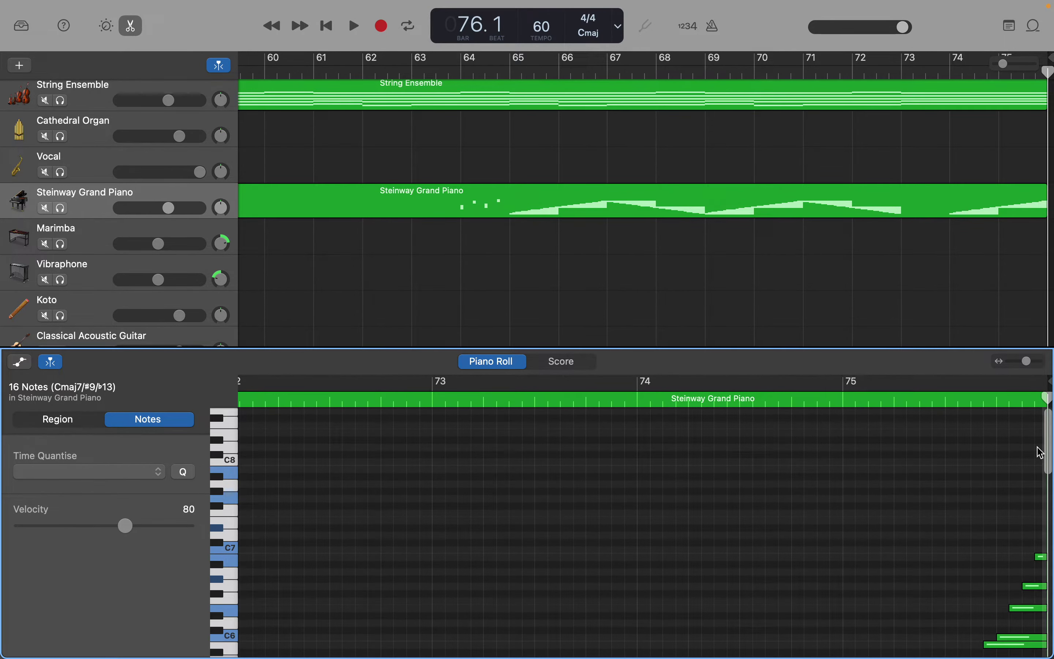
{"action": "left_click_drag", "start_coordinate": [1039, 450], "coordinate": [452, 591]}
Select the sixteen chord notes in bar 64 and move them forward eleven bars into bar 75, keeping their pitches.
{"action": "scroll", "coordinate": [454, 592], "scroll_direction": "up", "scroll_amount": 10}
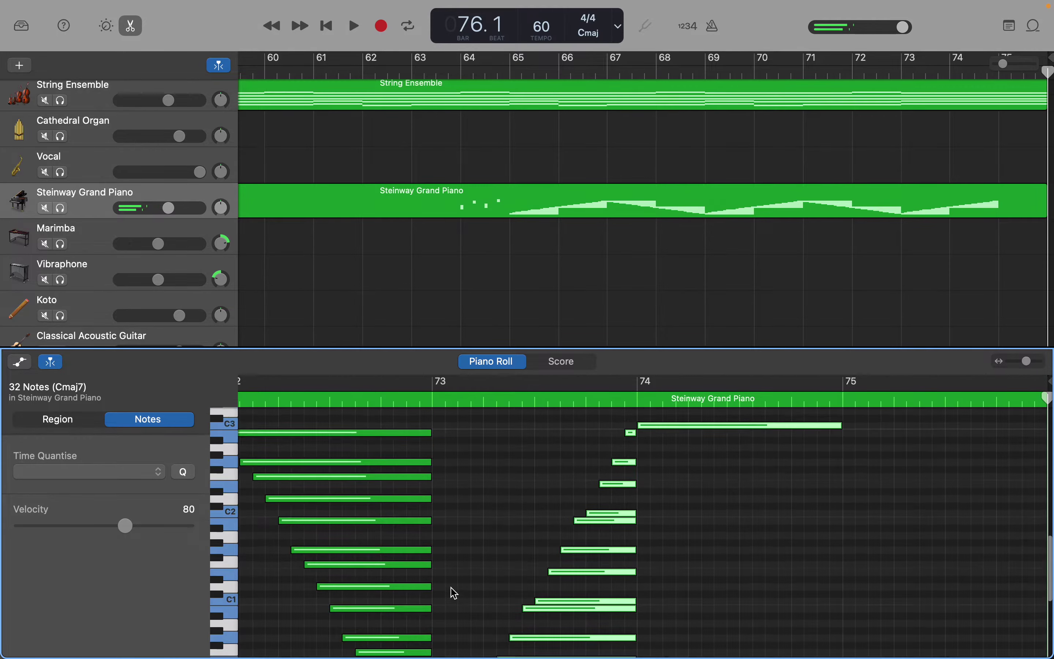
{"action": "scroll", "coordinate": [454, 593], "scroll_direction": "up", "scroll_amount": 5}
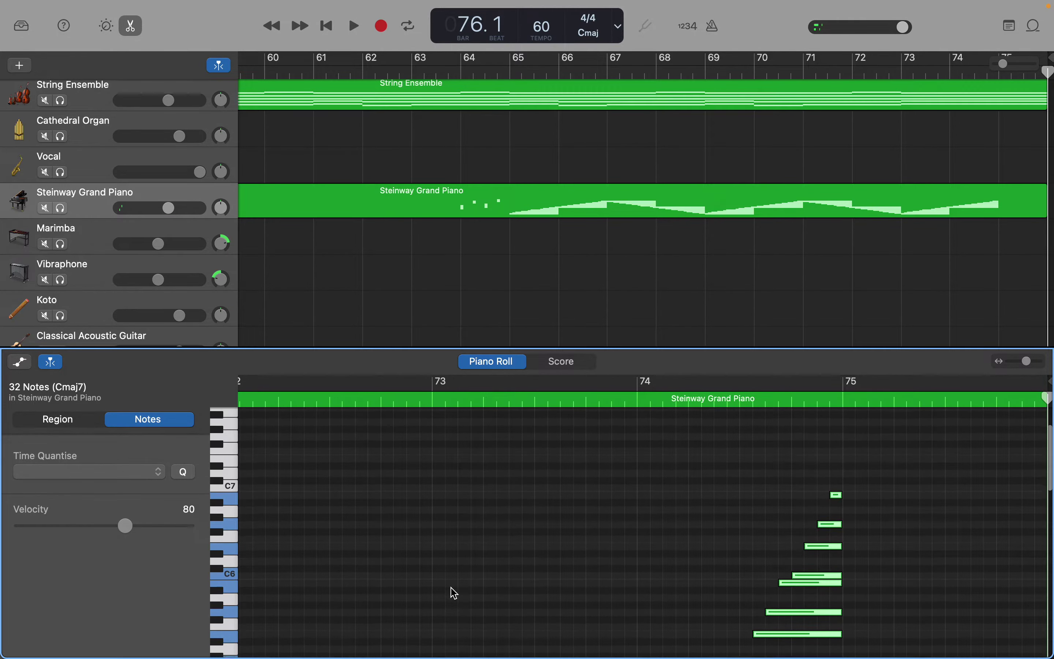
{"action": "scroll", "coordinate": [455, 592], "scroll_direction": "up", "scroll_amount": 2}
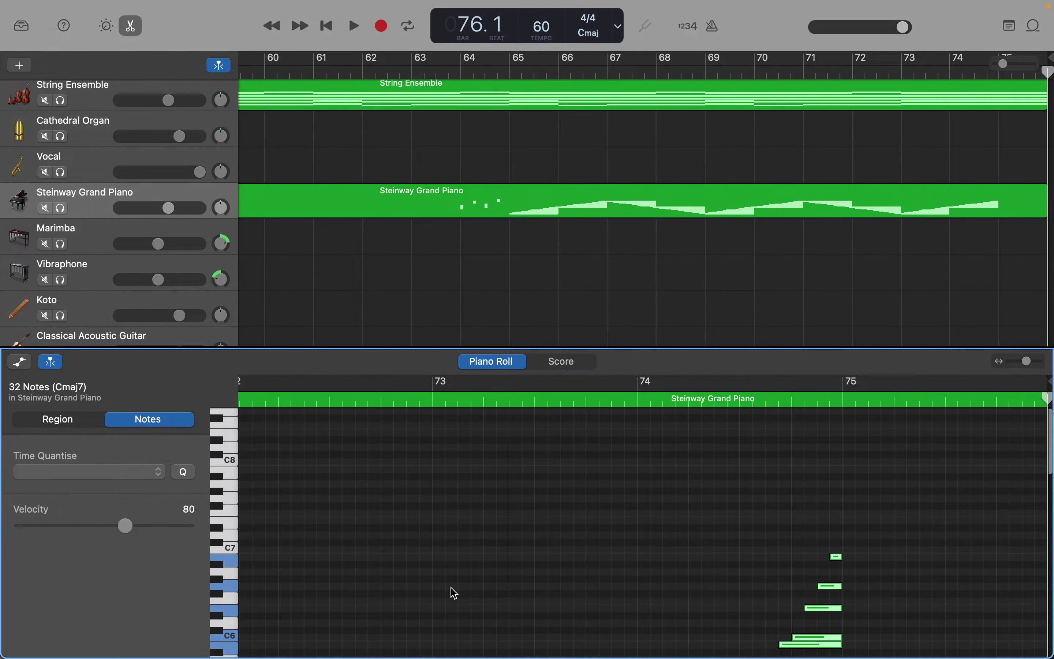
{"action": "scroll", "coordinate": [455, 593], "scroll_direction": "left", "scroll_amount": 20}
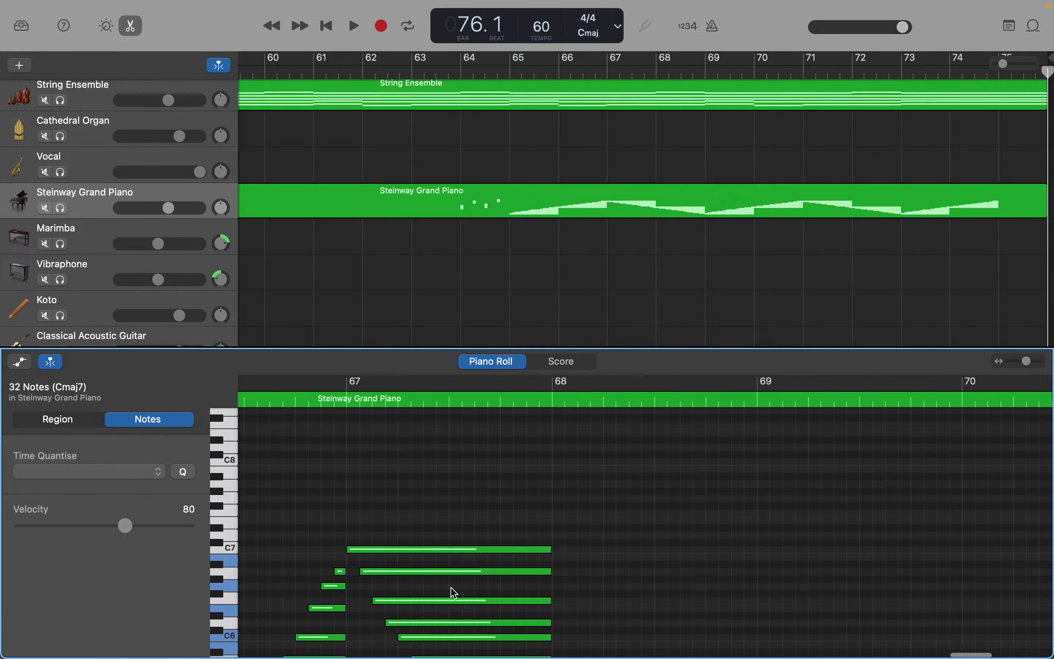
{"action": "scroll", "coordinate": [451, 588], "scroll_direction": "left", "scroll_amount": 2}
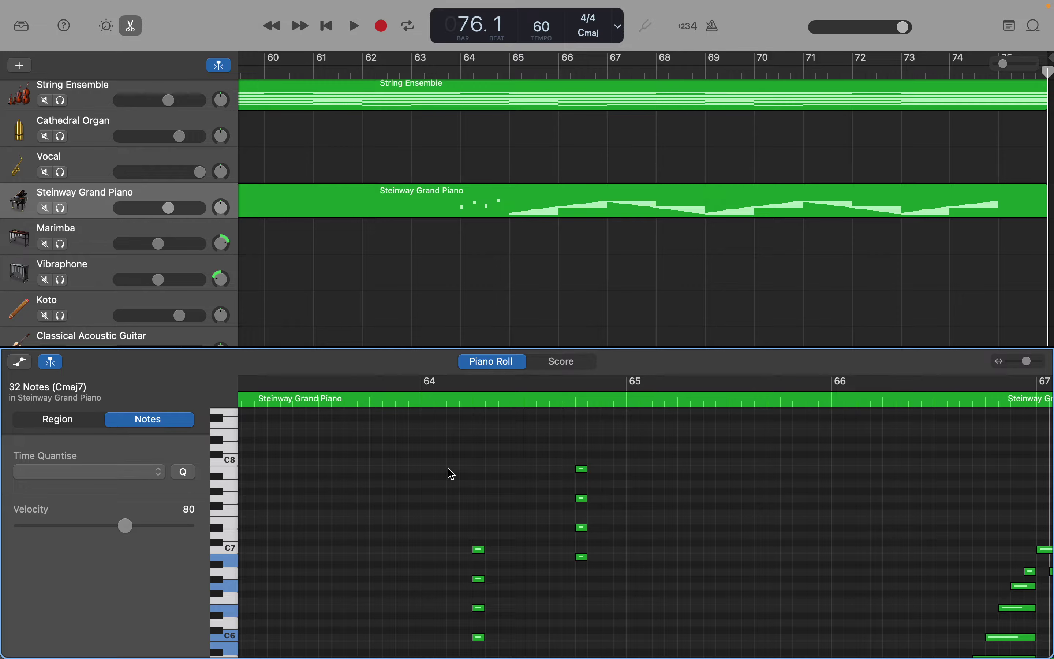
{"action": "left_click_drag", "start_coordinate": [410, 442], "coordinate": [600, 657]}
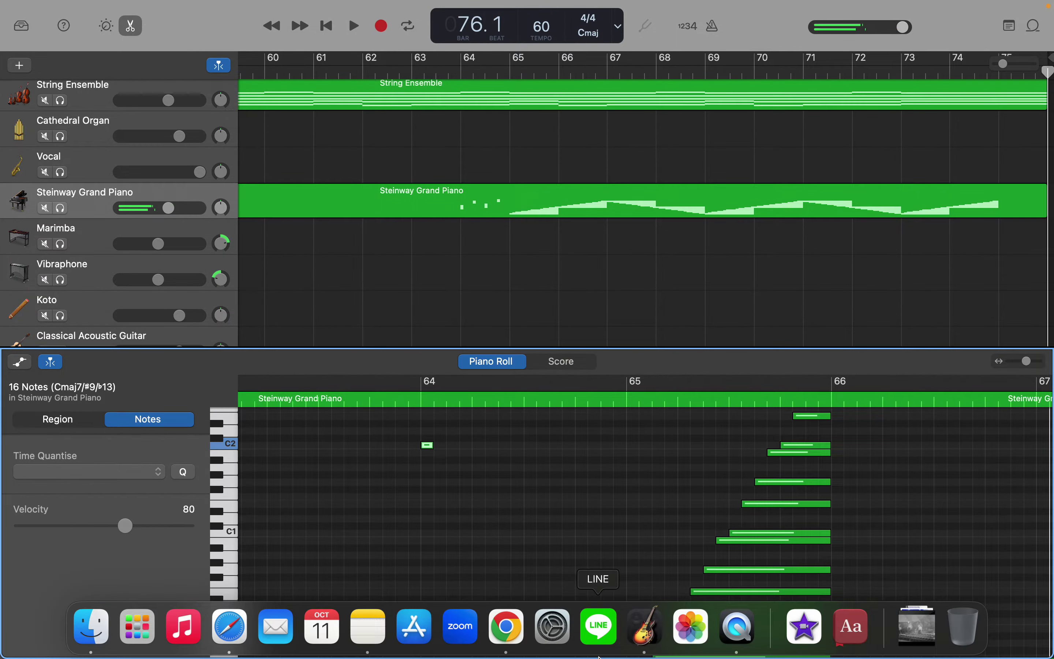
{"action": "scroll", "coordinate": [552, 452], "scroll_direction": "up", "scroll_amount": 10}
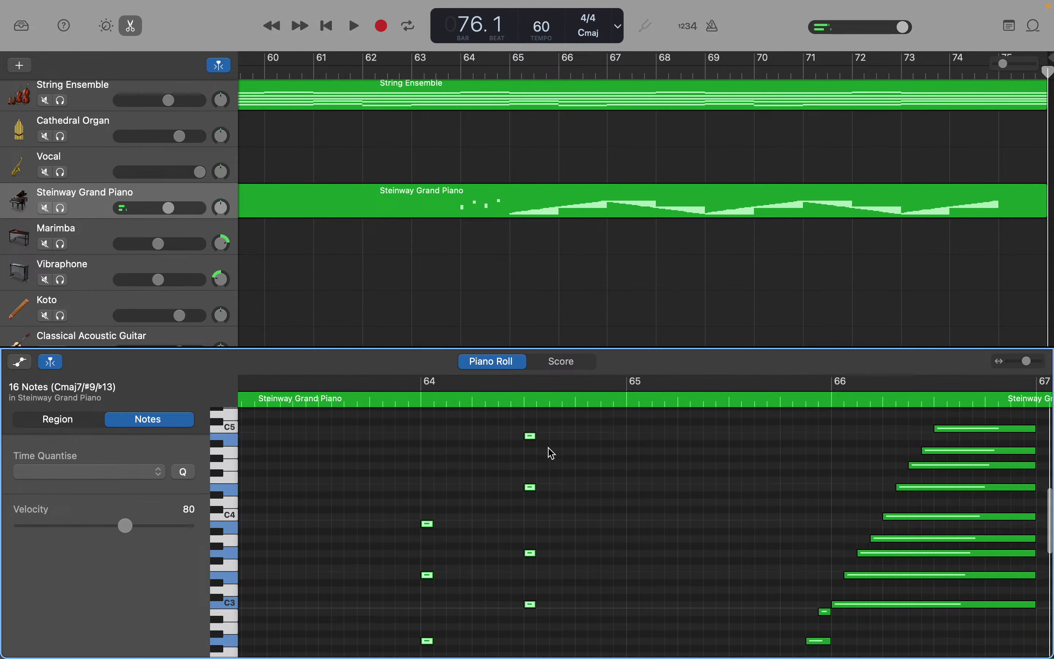
{"action": "scroll", "coordinate": [552, 453], "scroll_direction": "up", "scroll_amount": 2}
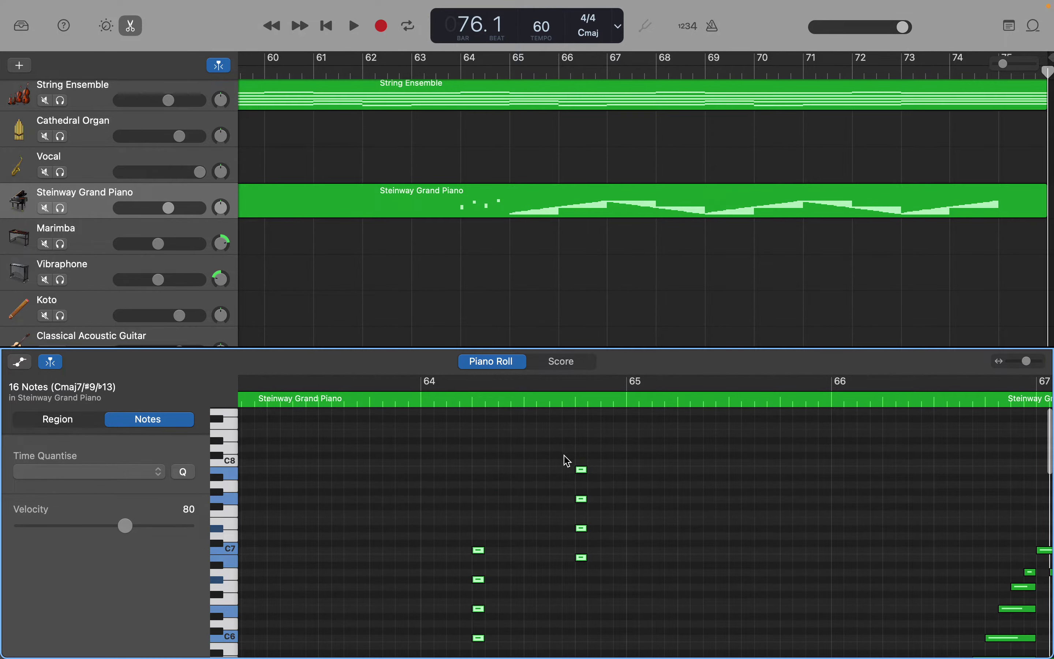
{"action": "left_click_drag", "start_coordinate": [583, 471], "coordinate": [1002, 470]}
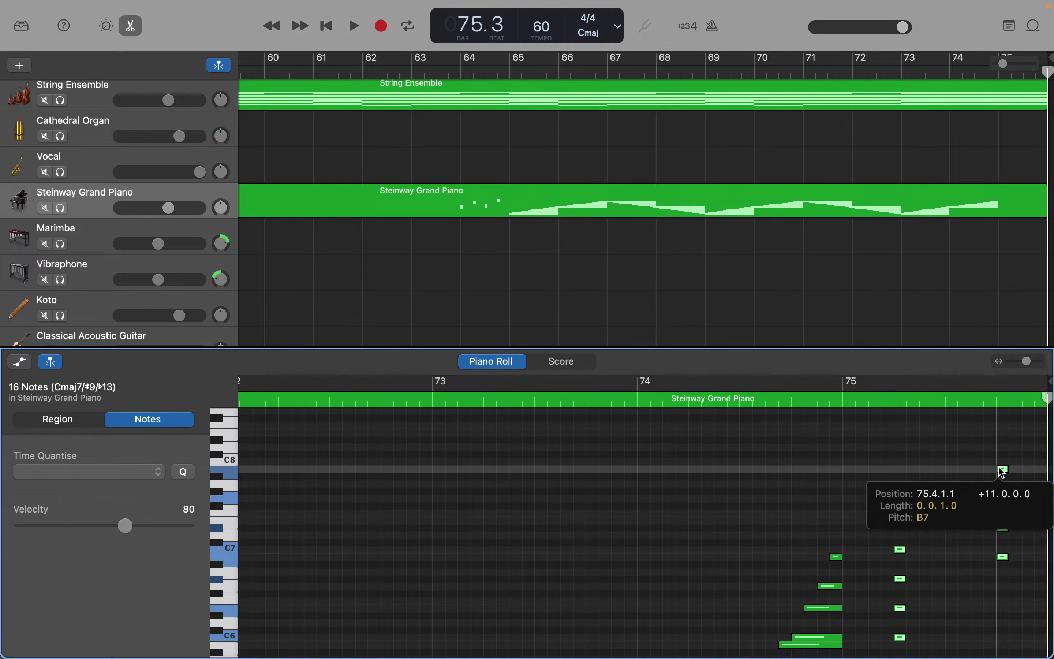
{"action": "left_click_drag", "start_coordinate": [1002, 469], "coordinate": [1002, 470]}
Select the four-note chord spanning C6 to C7 on beat 2 of bar 75 and move it to beat 1.
{"action": "scroll", "coordinate": [905, 487], "scroll_direction": "down", "scroll_amount": 4}
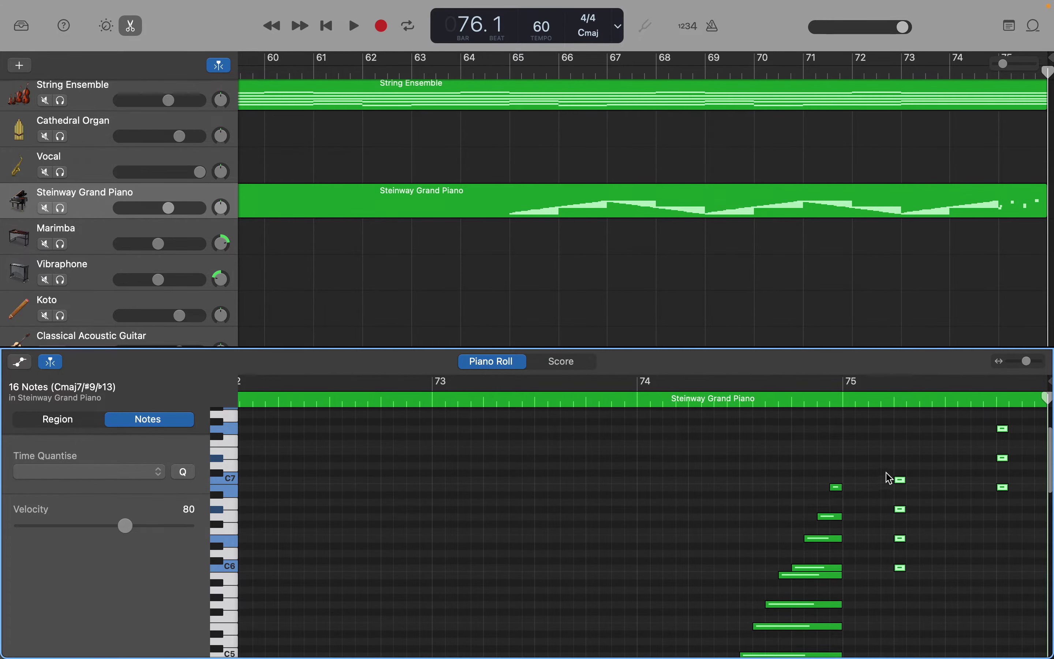
{"action": "left_click", "coordinate": [890, 478]}
{"action": "left_click_drag", "start_coordinate": [913, 505], "coordinate": [936, 582]}
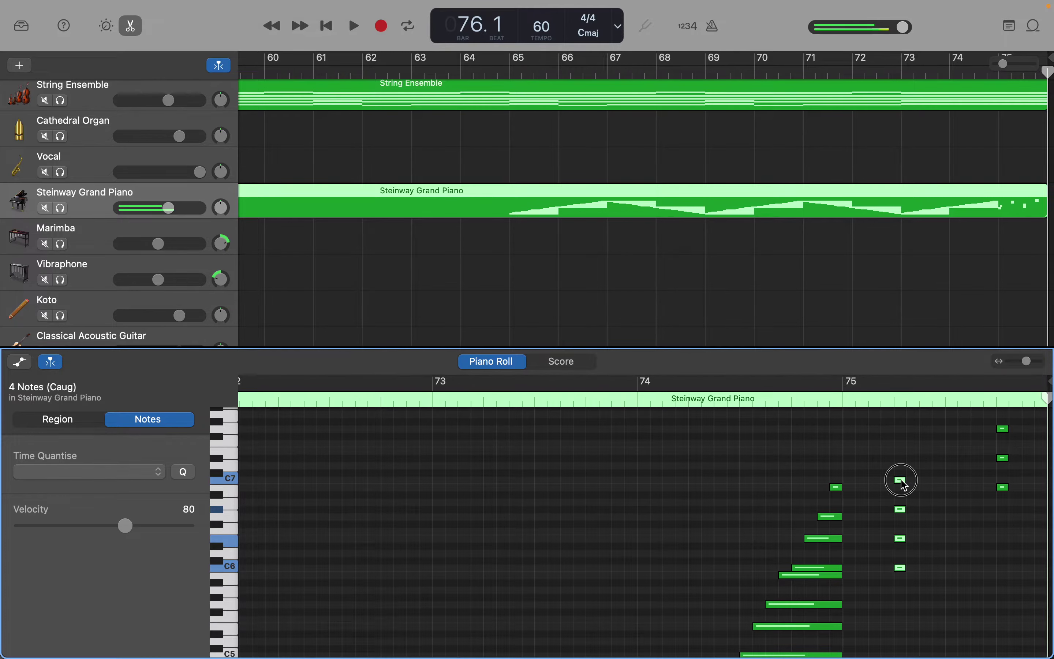
{"action": "left_click_drag", "start_coordinate": [904, 483], "coordinate": [854, 481]}
Select the highest four-note chord on beat 4 of bar 75 and move it one beat earlier to beat 3.
{"action": "scroll", "coordinate": [910, 483], "scroll_direction": "up", "scroll_amount": 5}
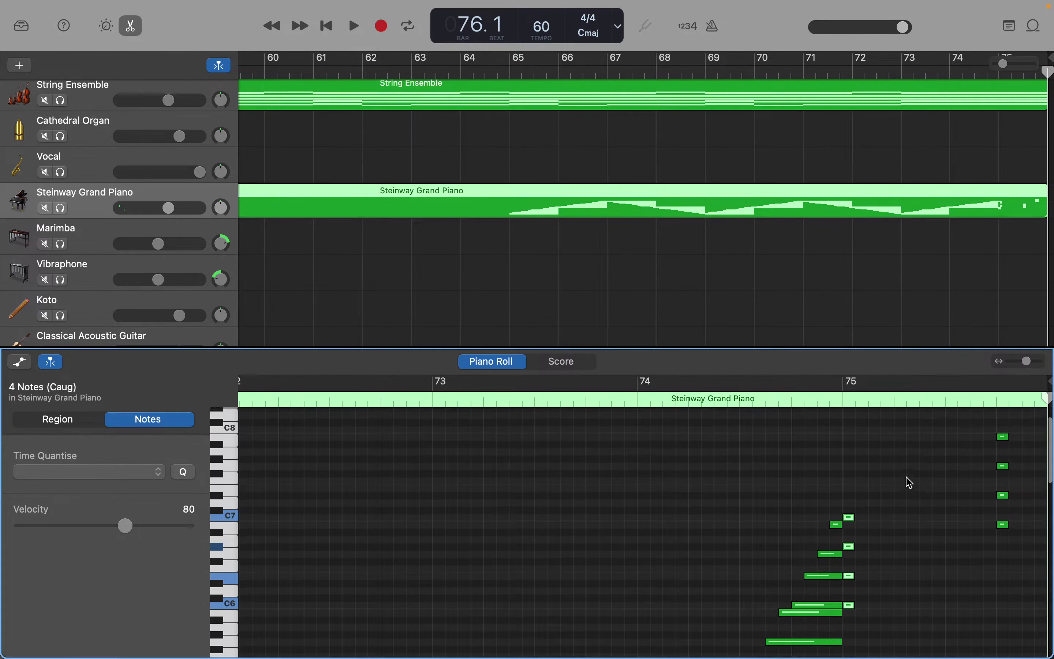
{"action": "left_click_drag", "start_coordinate": [984, 452], "coordinate": [1025, 565]}
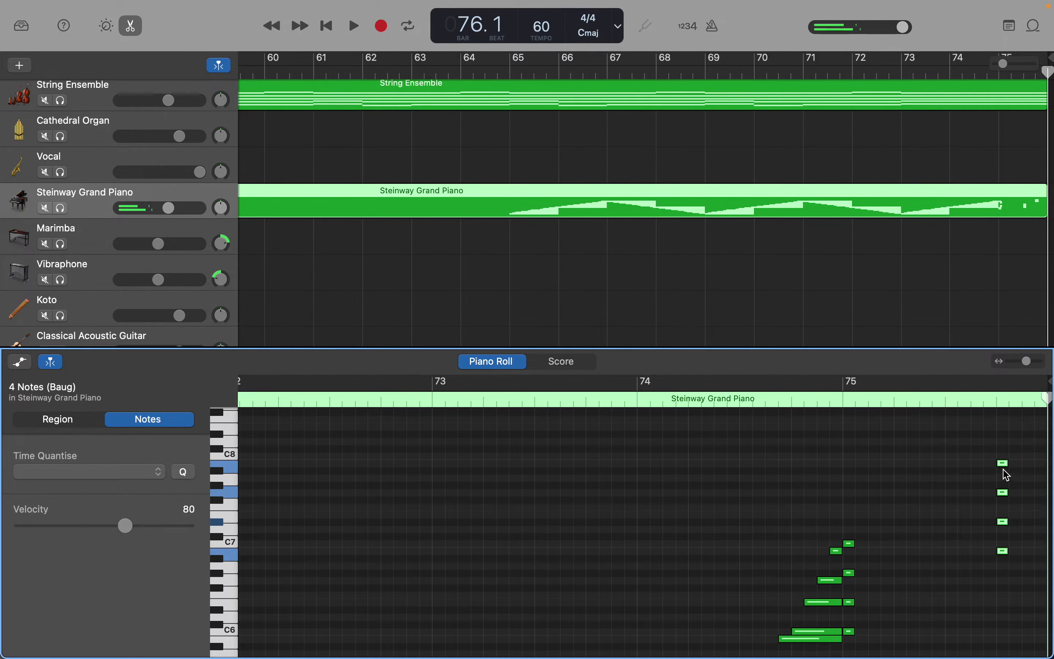
{"action": "left_click_drag", "start_coordinate": [1007, 469], "coordinate": [954, 469]}
Examine the lower notes of the stacked chords in bar 75 and audition the C2 note on beat 1.
{"action": "scroll", "coordinate": [957, 470], "scroll_direction": "down", "scroll_amount": 10}
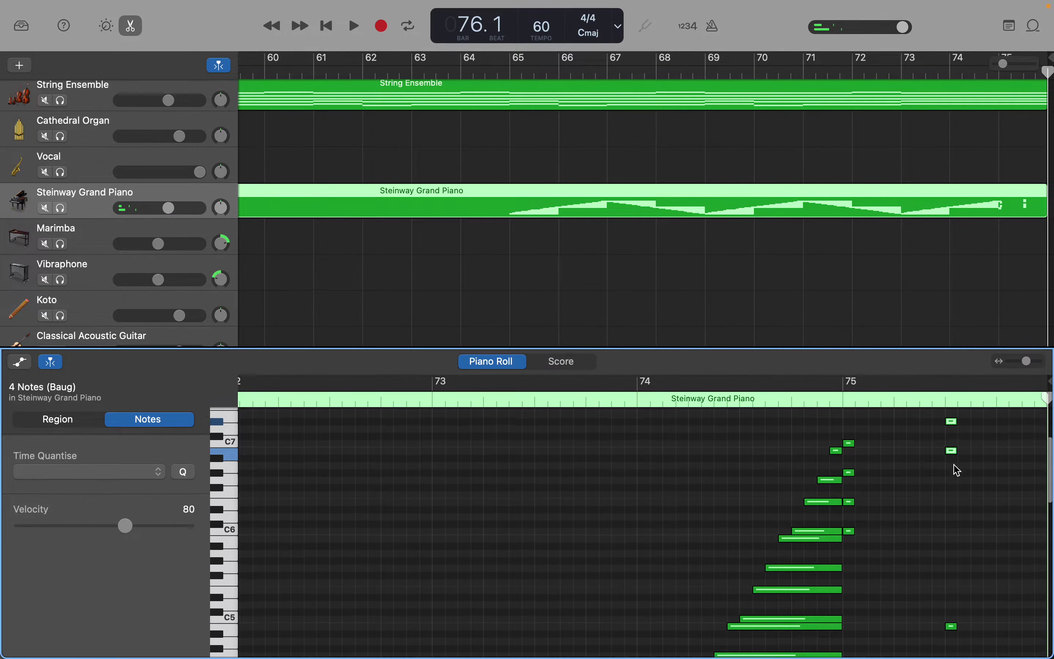
{"action": "scroll", "coordinate": [954, 470], "scroll_direction": "down", "scroll_amount": 9}
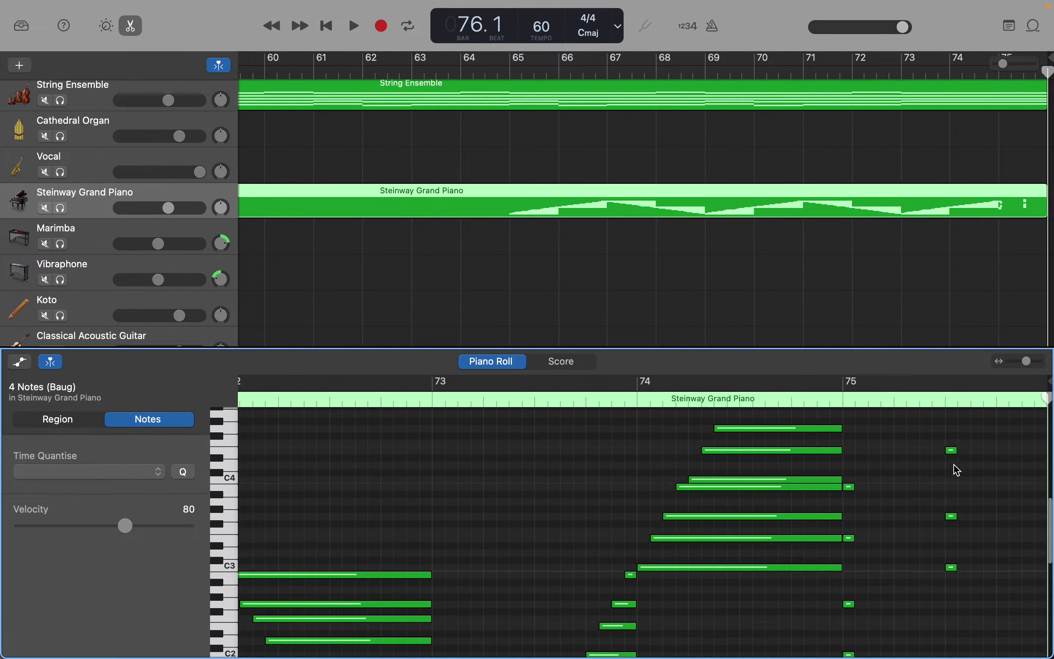
{"action": "scroll", "coordinate": [937, 391], "scroll_direction": "down", "scroll_amount": 5}
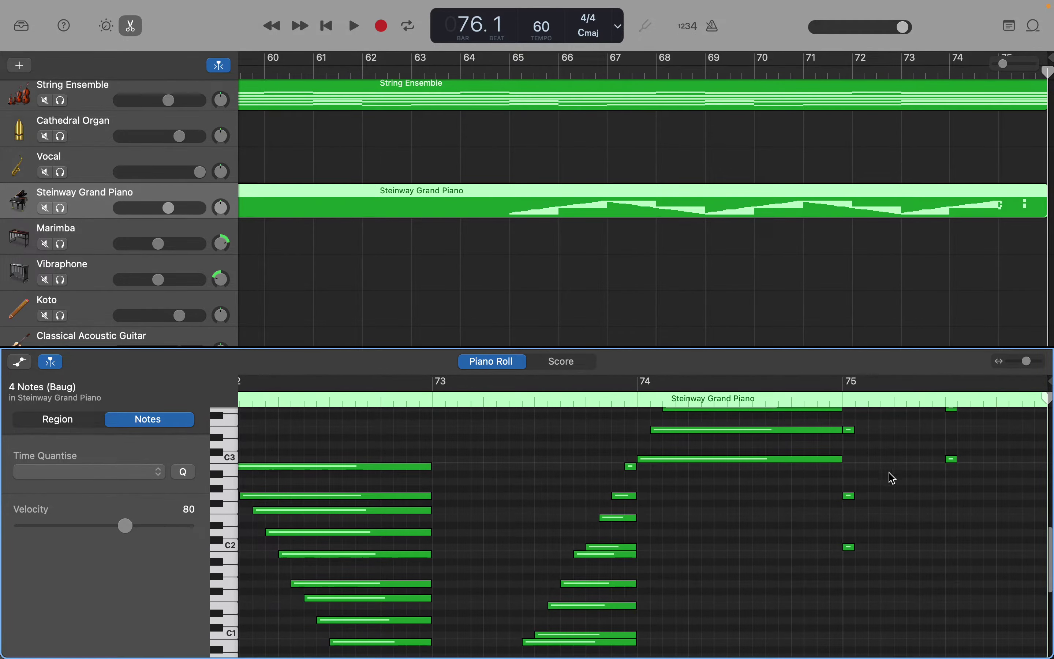
{"action": "left_click", "coordinate": [853, 545]}
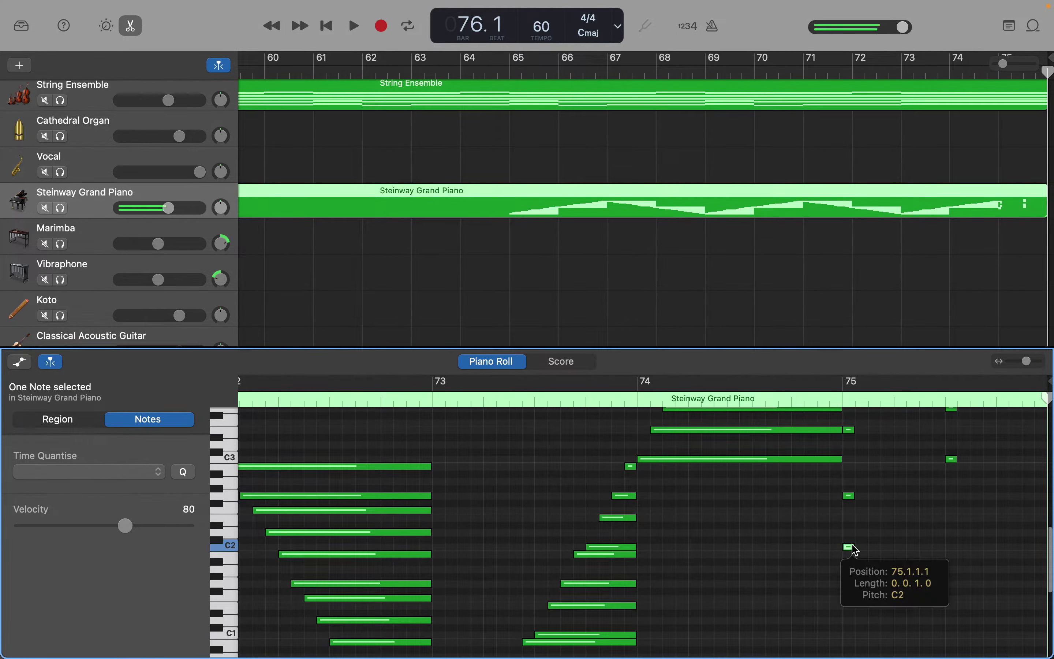
{"action": "scroll", "coordinate": [859, 547], "scroll_direction": "up", "scroll_amount": 6}
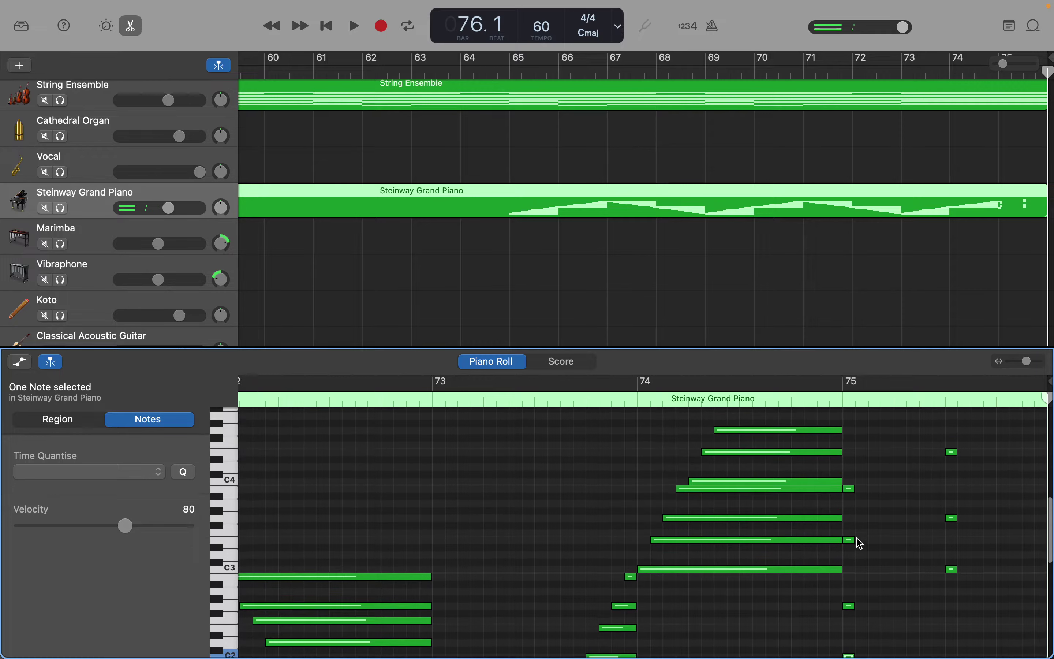
Move the lowest four-note chord on beat 1 of bar 75 to beat 4 and one octave down, spanning C1 to B2.
{"action": "left_click_drag", "start_coordinate": [853, 490], "coordinate": [1008, 567]}
{"action": "left_click", "coordinate": [1004, 555]}
{"action": "scroll", "coordinate": [1008, 567], "scroll_direction": "up", "scroll_amount": 2}
{"action": "scroll", "coordinate": [1008, 567], "scroll_direction": "up", "scroll_amount": 8}
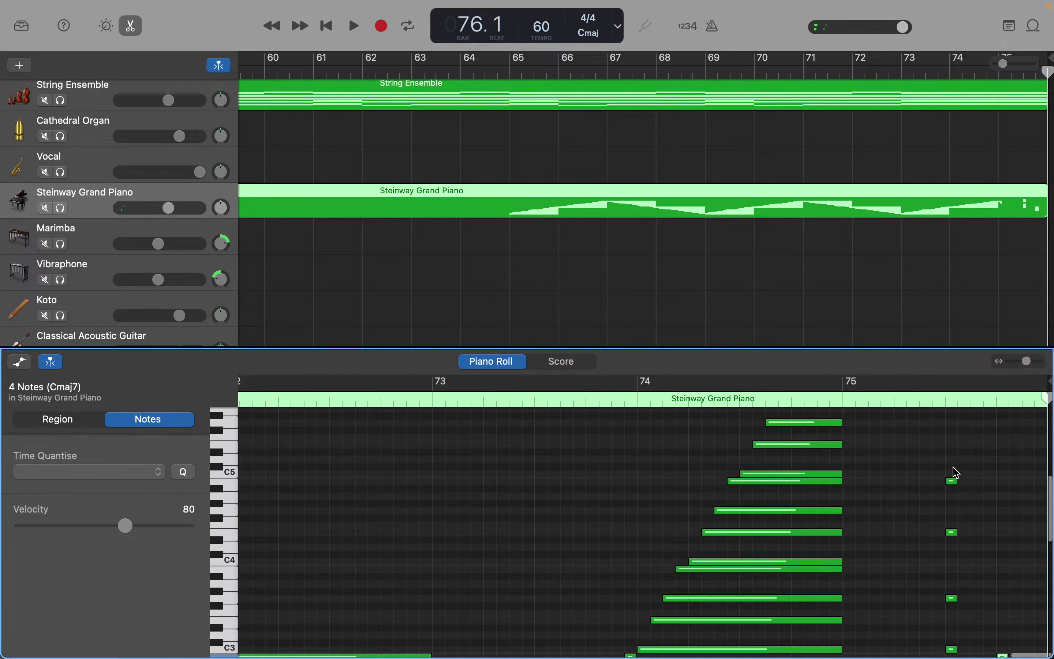
Select the four-note chord spanning C3 to B4 on beat 3 of bar 75 and move it one beat earlier to beat 2.
{"action": "left_click_drag", "start_coordinate": [942, 465], "coordinate": [972, 652]}
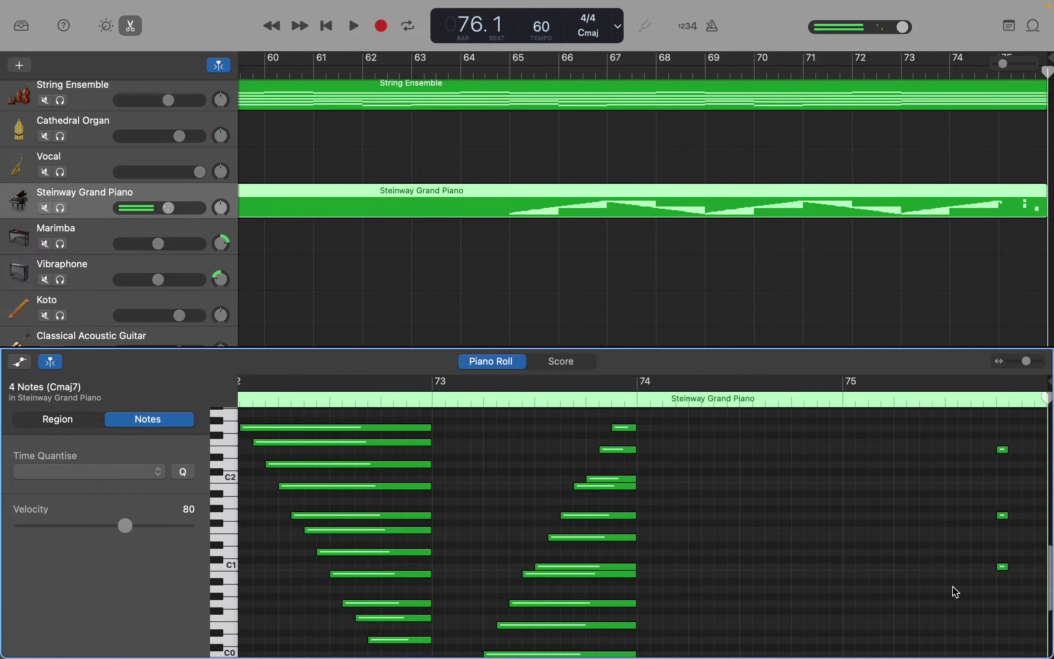
{"action": "scroll", "coordinate": [963, 612], "scroll_direction": "up", "scroll_amount": 6}
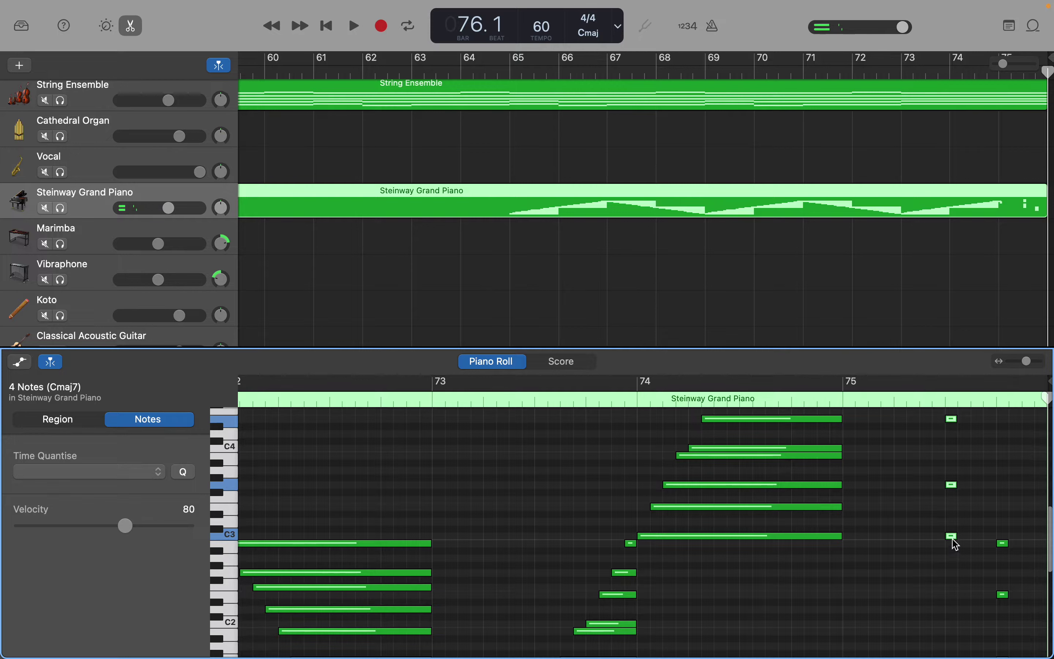
{"action": "left_click_drag", "start_coordinate": [954, 543], "coordinate": [903, 539]}
{"action": "scroll", "coordinate": [907, 542], "scroll_direction": "up", "scroll_amount": 8}
{"action": "scroll", "coordinate": [910, 542], "scroll_direction": "up", "scroll_amount": 15}
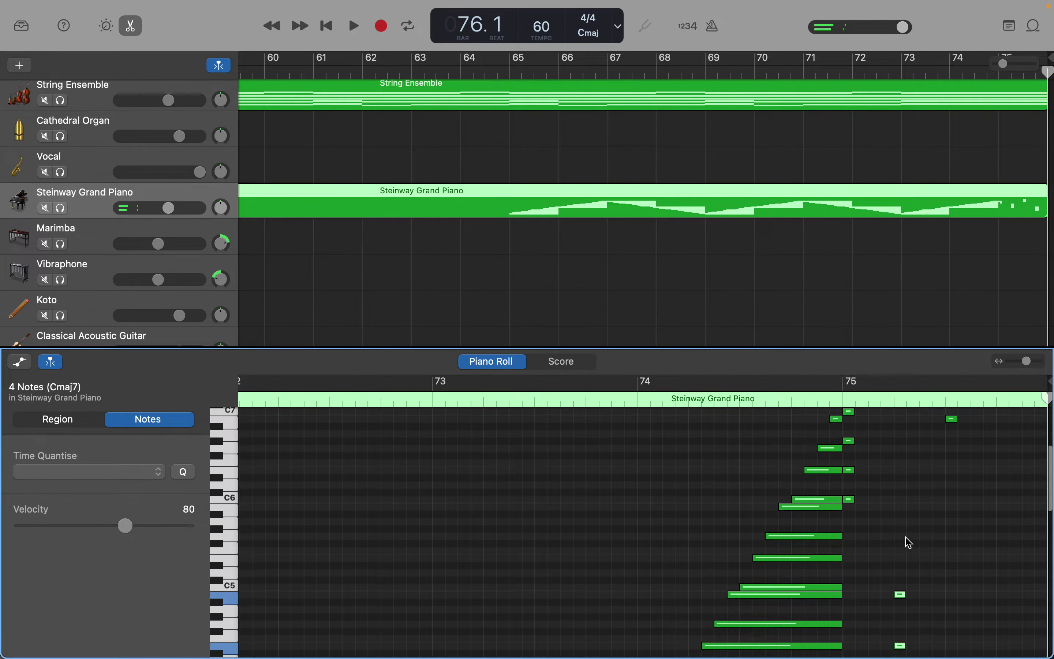
{"action": "scroll", "coordinate": [910, 543], "scroll_direction": "up", "scroll_amount": 2}
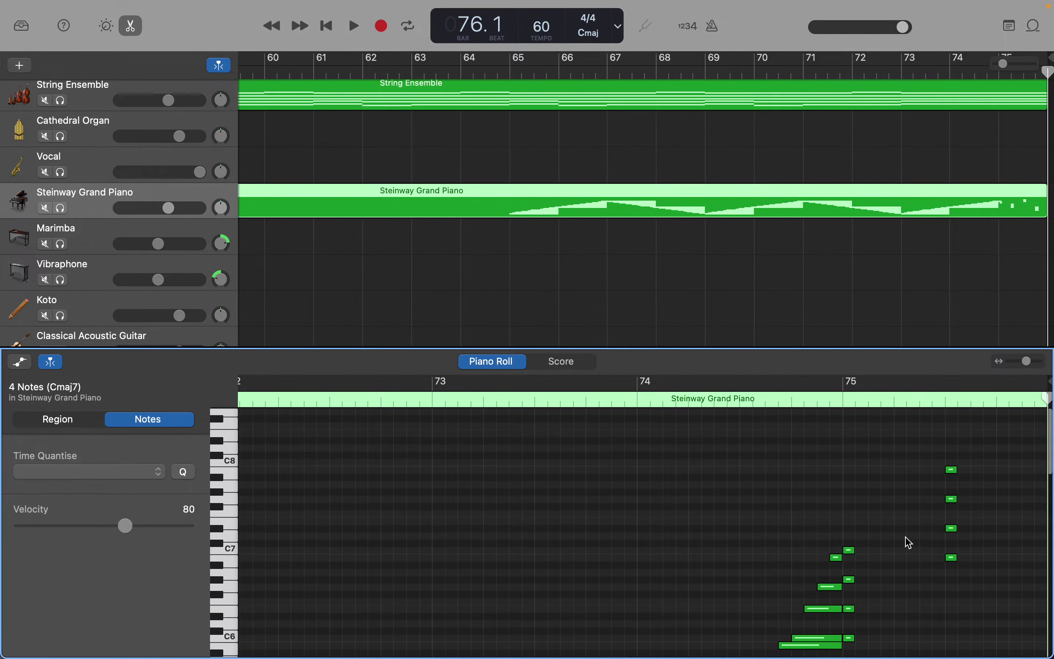
Lengthen all four notes of the low chord on beat 4, from B2 down to C1, to the end of bar 75.
{"action": "scroll", "coordinate": [910, 542], "scroll_direction": "down", "scroll_amount": 20}
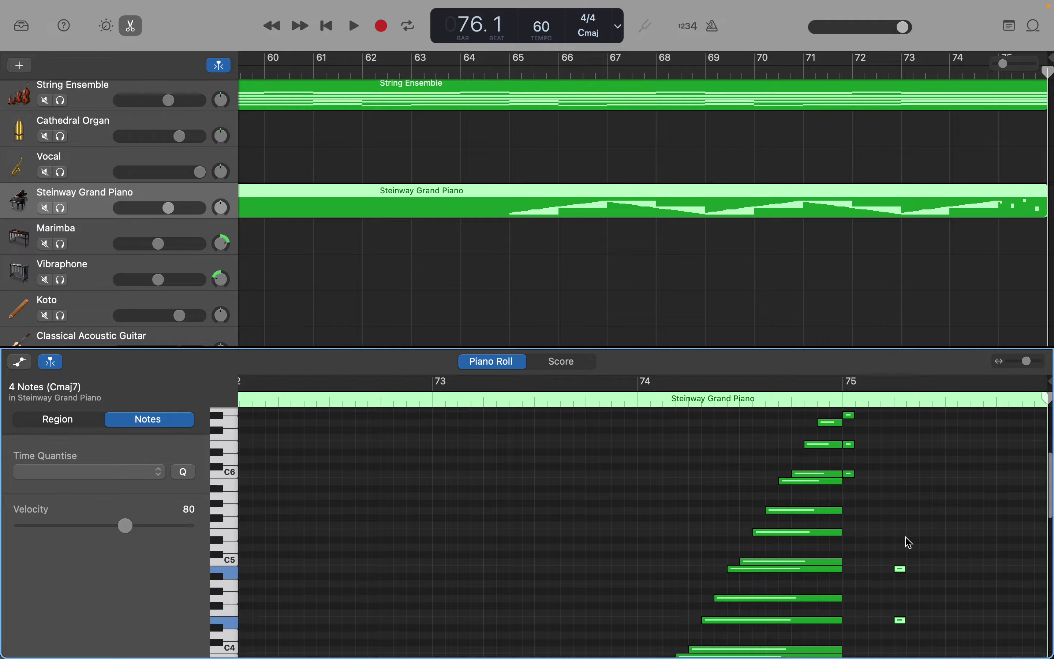
{"action": "scroll", "coordinate": [923, 543], "scroll_direction": "down", "scroll_amount": 2}
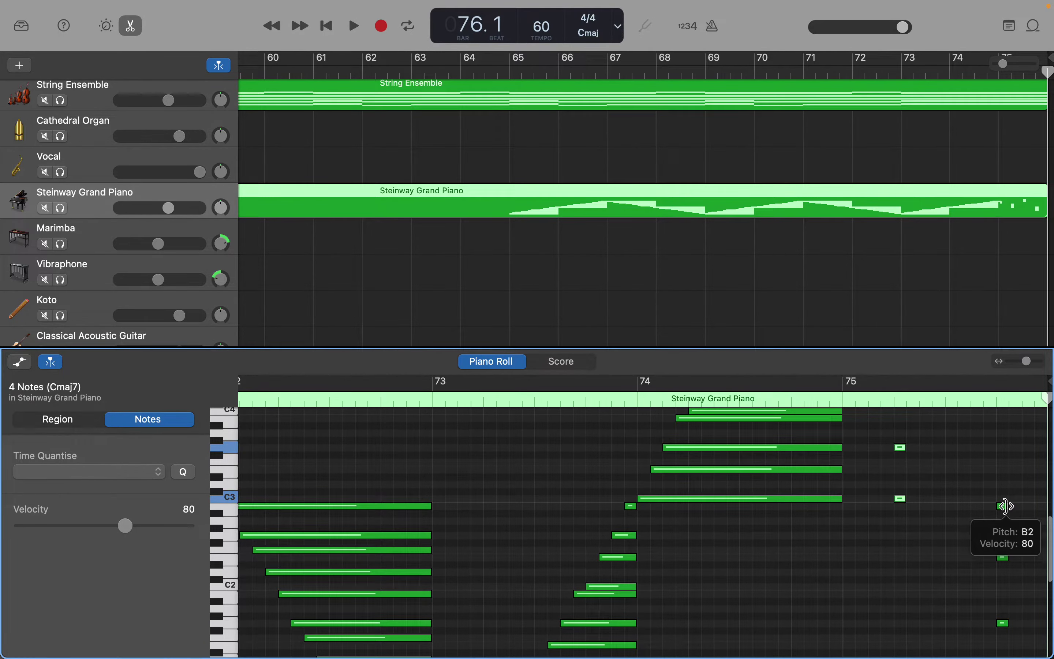
{"action": "left_click_drag", "start_coordinate": [1007, 506], "coordinate": [1046, 514]}
{"action": "left_click_drag", "start_coordinate": [1008, 558], "coordinate": [1044, 558]}
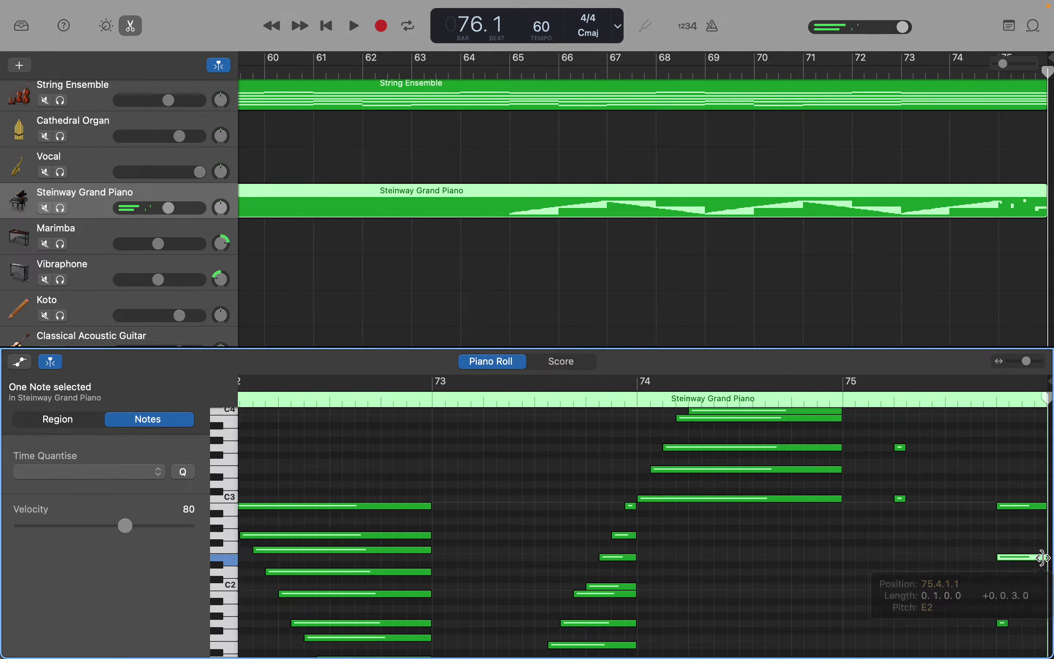
{"action": "scroll", "coordinate": [1028, 606], "scroll_direction": "down", "scroll_amount": 3}
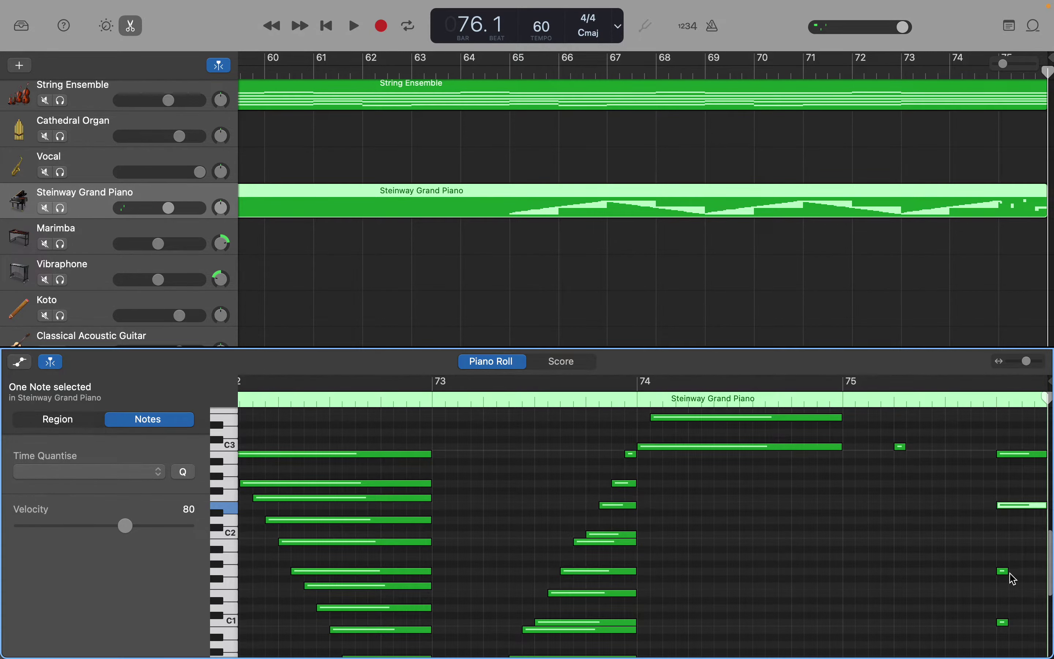
{"action": "left_click_drag", "start_coordinate": [1008, 572], "coordinate": [1048, 572]}
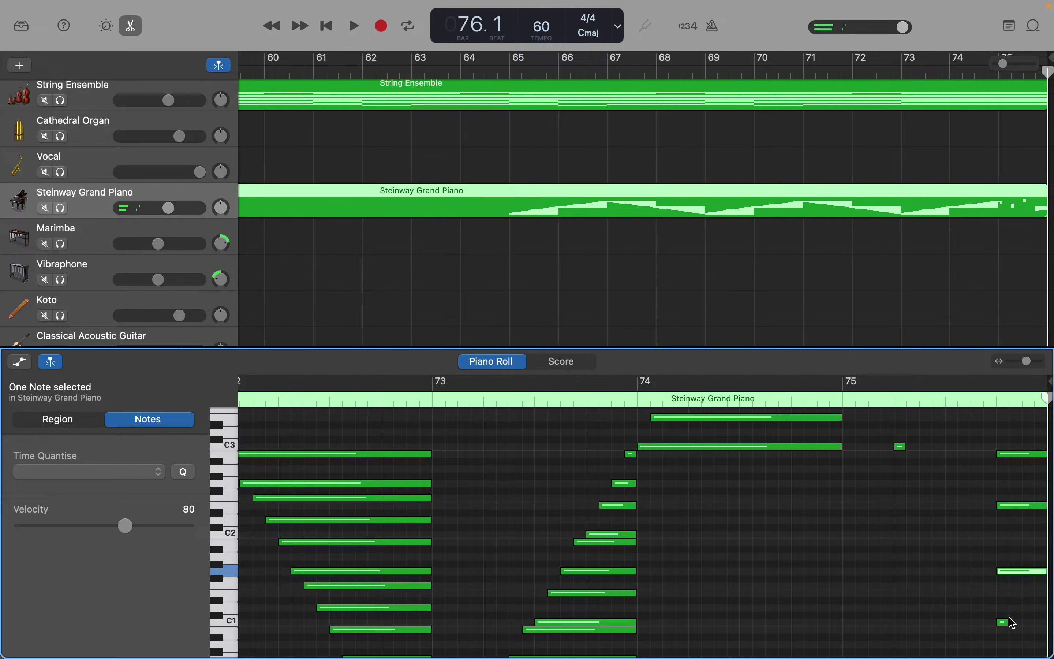
{"action": "left_click_drag", "start_coordinate": [1008, 622], "coordinate": [1048, 623]}
Lengthen the C3, G3, E4 and B4 chord notes on beat 2 to the end of bar 75.
{"action": "scroll", "coordinate": [949, 611], "scroll_direction": "up", "scroll_amount": 5}
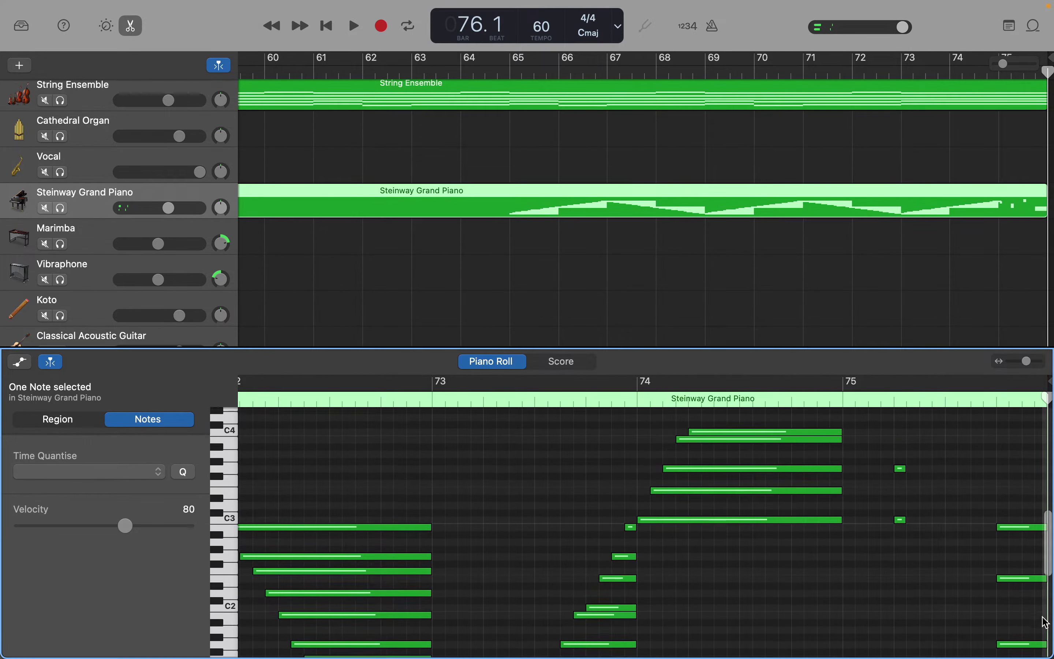
{"action": "left_click_drag", "start_coordinate": [905, 592], "coordinate": [1042, 594]}
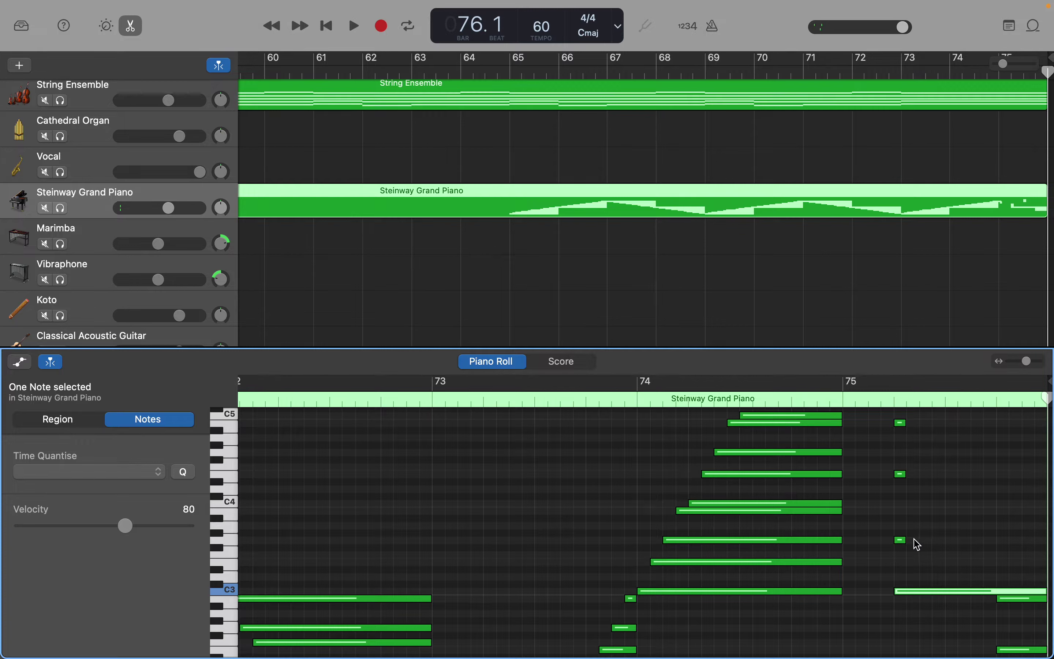
{"action": "left_click_drag", "start_coordinate": [904, 543], "coordinate": [1045, 547]}
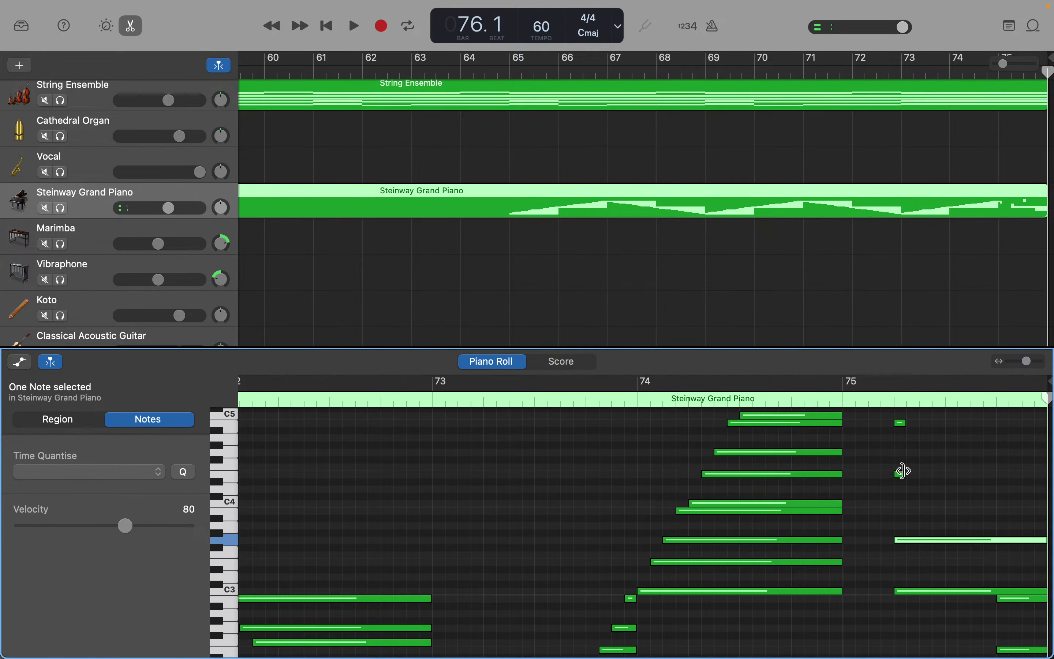
{"action": "left_click_drag", "start_coordinate": [903, 471], "coordinate": [1046, 481]}
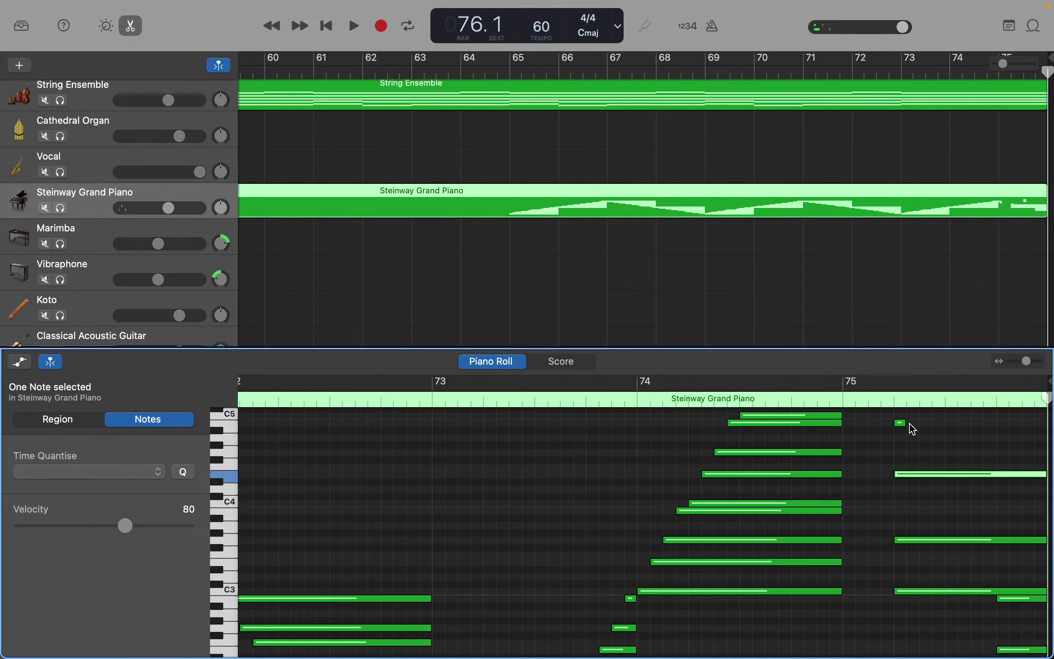
{"action": "left_click_drag", "start_coordinate": [904, 423], "coordinate": [1041, 433]}
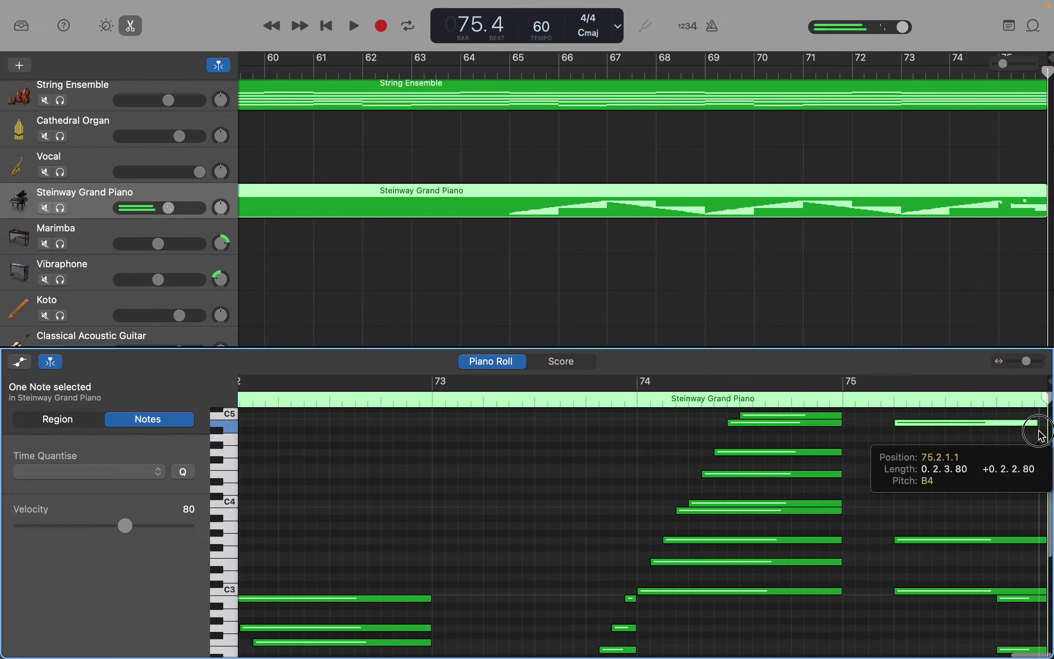
{"action": "left_click_drag", "start_coordinate": [1045, 432], "coordinate": [1045, 432]}
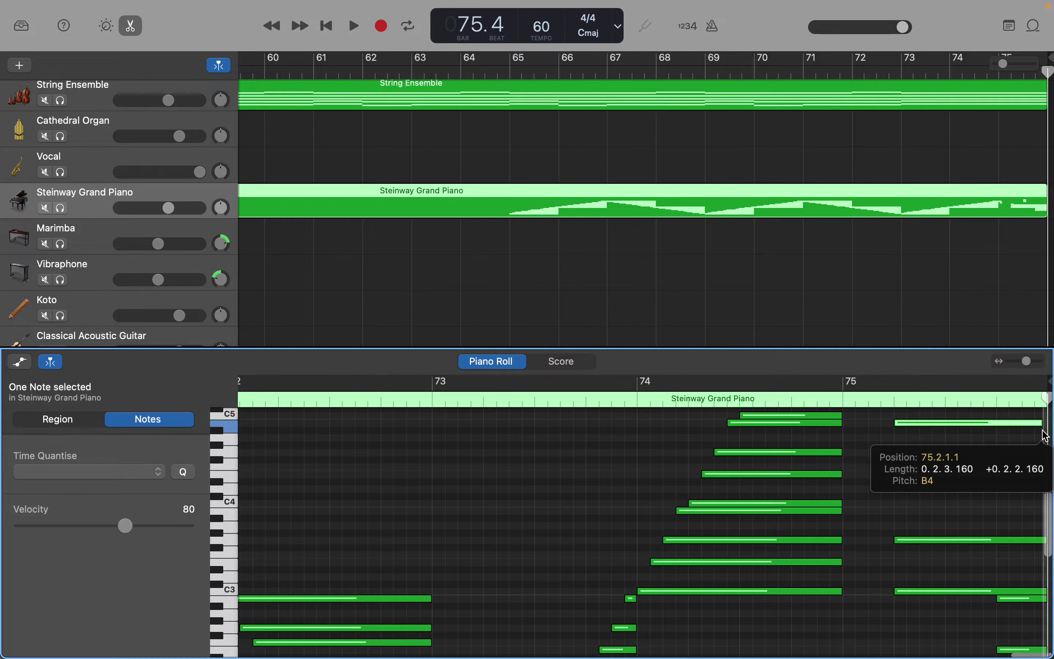
{"action": "left_click_drag", "start_coordinate": [1045, 433], "coordinate": [1047, 433]}
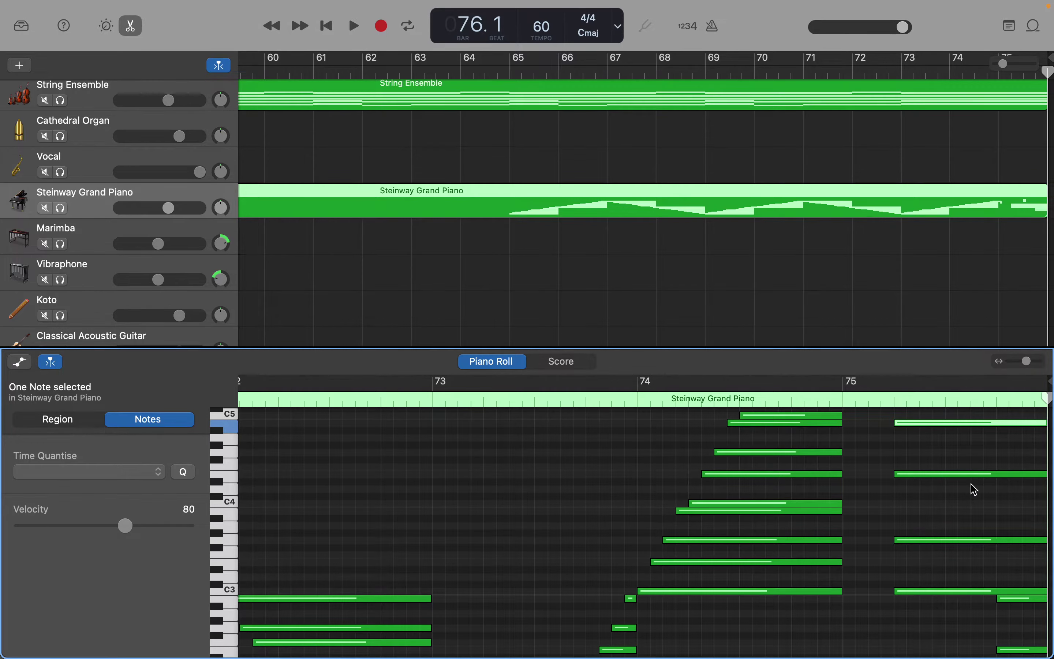
Lengthen the B7, G7 and D#7 notes of the highest chord on beat 3 to the end of bar 75.
{"action": "scroll", "coordinate": [975, 490], "scroll_direction": "up", "scroll_amount": 10}
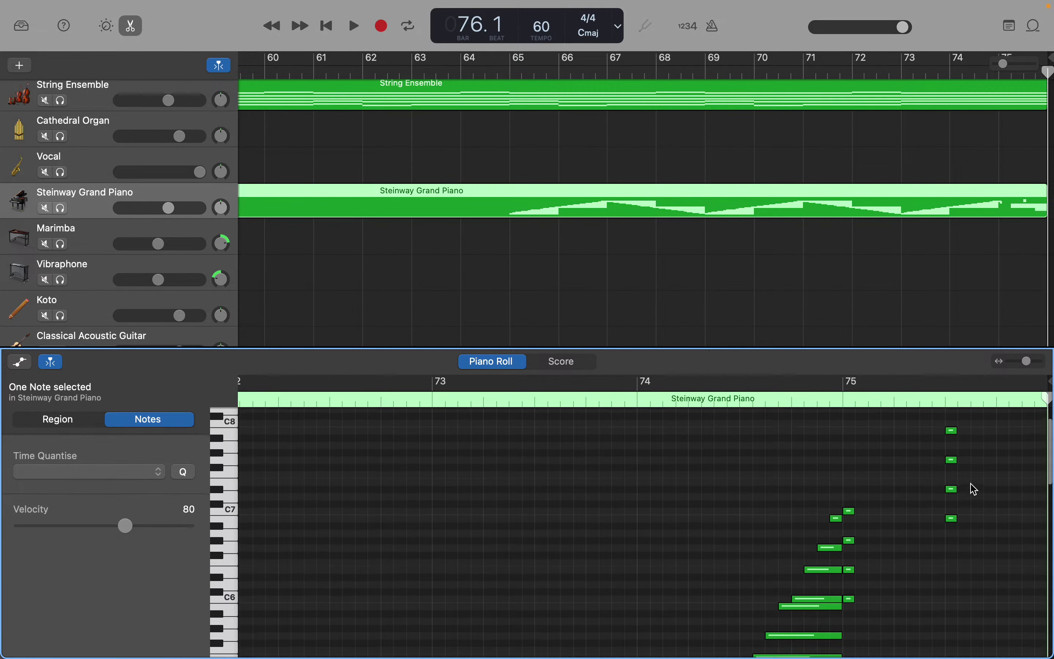
{"action": "scroll", "coordinate": [975, 490], "scroll_direction": "up", "scroll_amount": 2}
{"action": "left_click_drag", "start_coordinate": [956, 458], "coordinate": [1046, 462]}
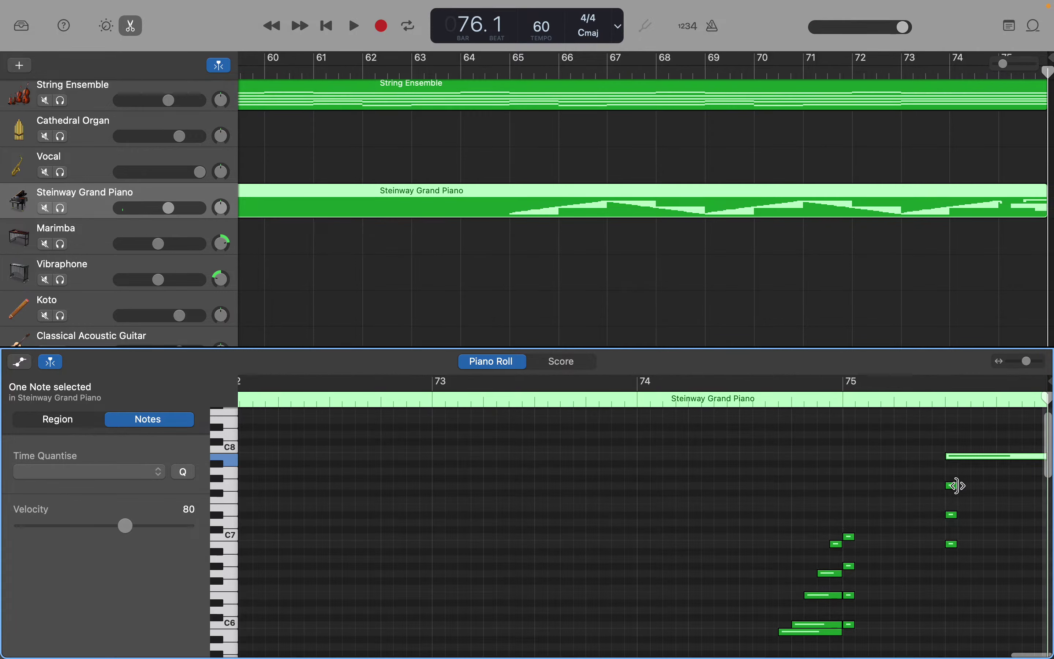
{"action": "left_click_drag", "start_coordinate": [958, 485], "coordinate": [1053, 492]}
{"action": "left_click_drag", "start_coordinate": [954, 515], "coordinate": [1050, 513]}
{"action": "left_click", "coordinate": [955, 544]}
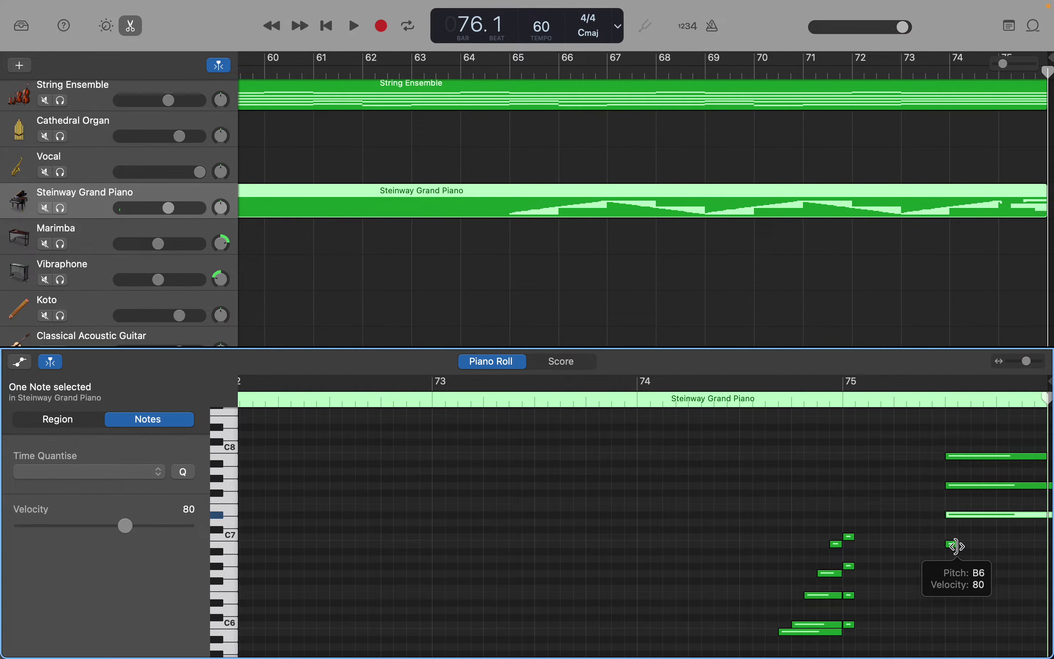
{"action": "right_click", "coordinate": [961, 551]}
{"action": "key", "text": "Escape"}
{"action": "scroll", "coordinate": [961, 551], "scroll_direction": "up", "scroll_amount": 1}
{"action": "right_click", "coordinate": [961, 552]}
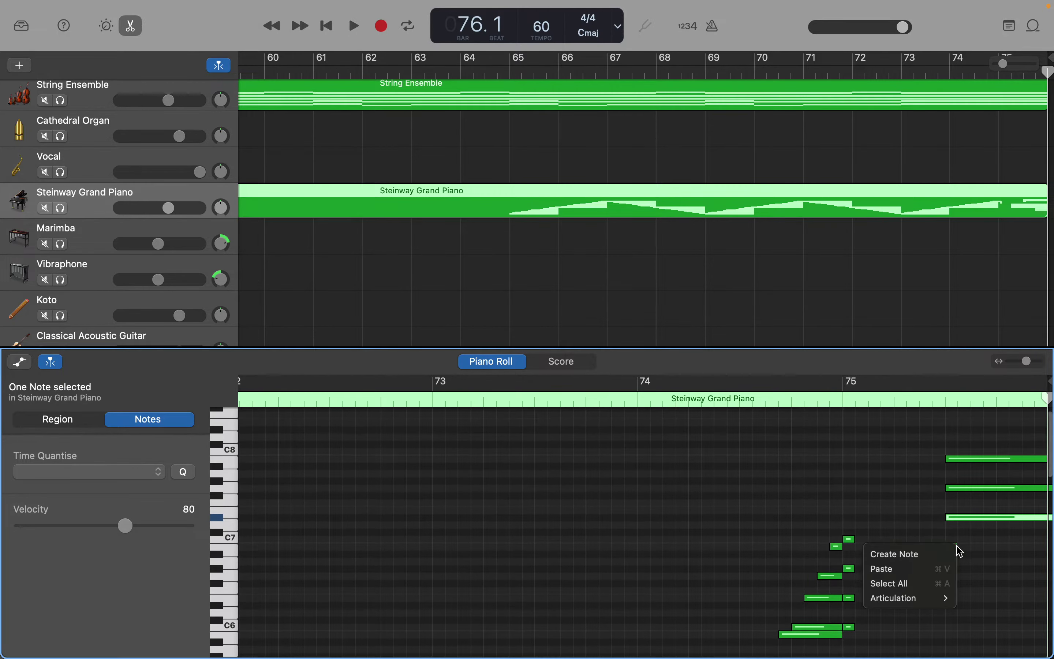
{"action": "left_click", "coordinate": [983, 583]}
{"action": "left_click_drag", "start_coordinate": [981, 584], "coordinate": [951, 544]}
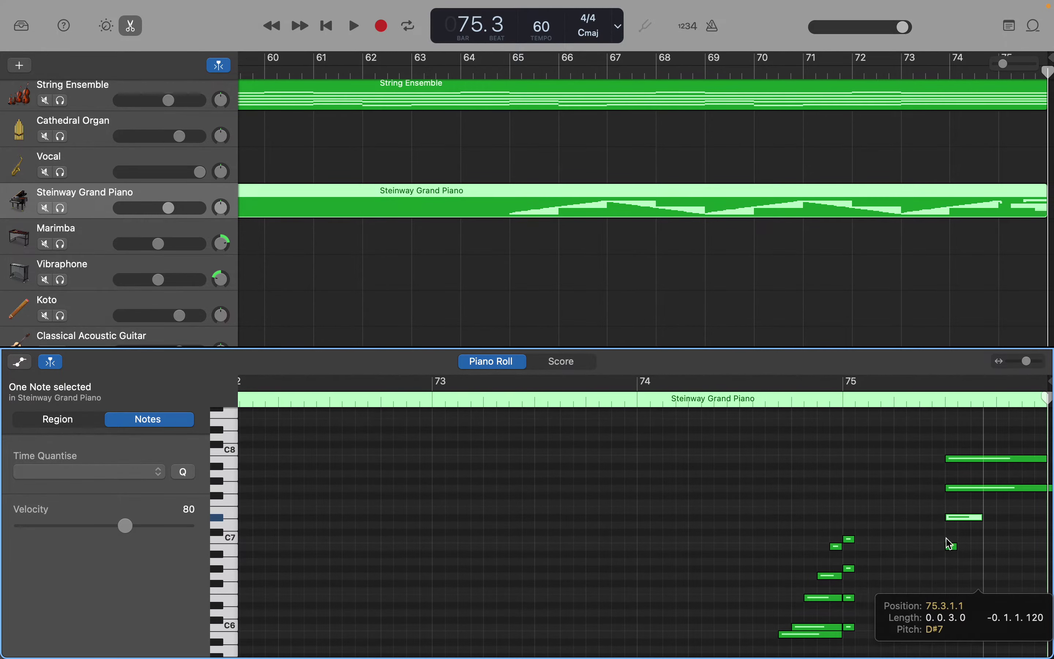
{"action": "left_click", "coordinate": [954, 547]}
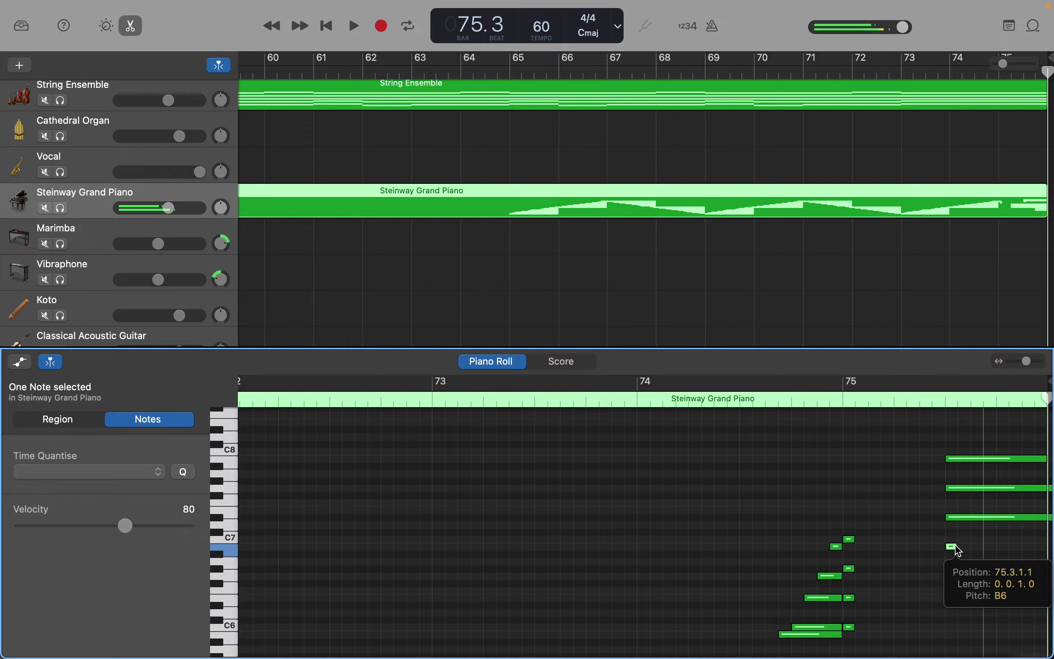
{"action": "key", "text": "super+z"}
Lengthen the B6 note on beat 3 nearly to the end of bar 75 and delete the D#7 note above it.
{"action": "left_click_drag", "start_coordinate": [955, 546], "coordinate": [1045, 543]}
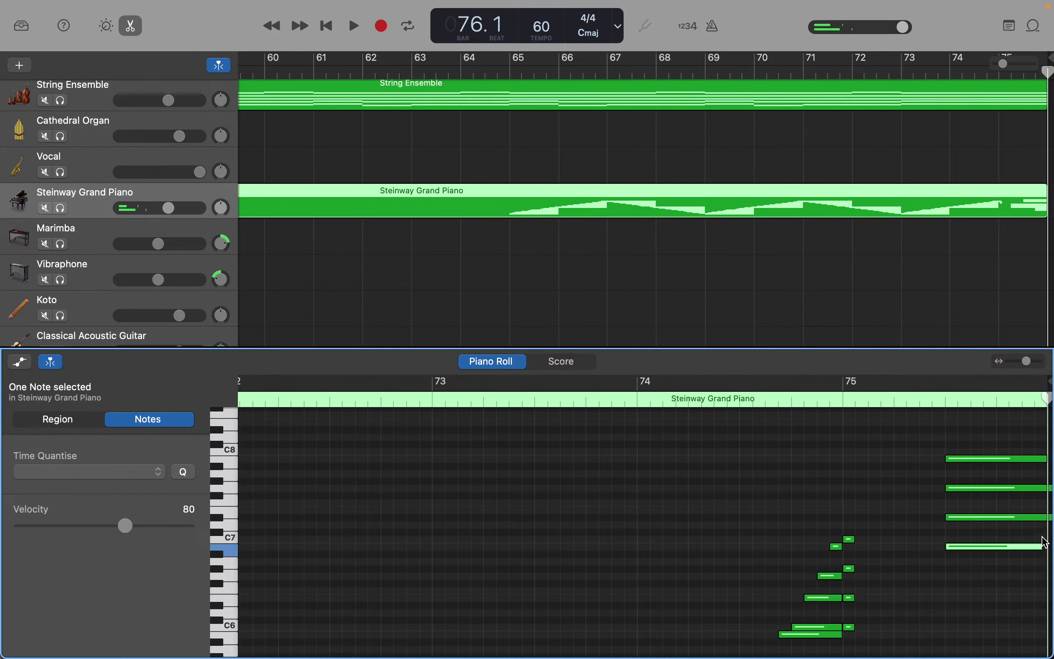
{"action": "right_click", "coordinate": [1039, 520]}
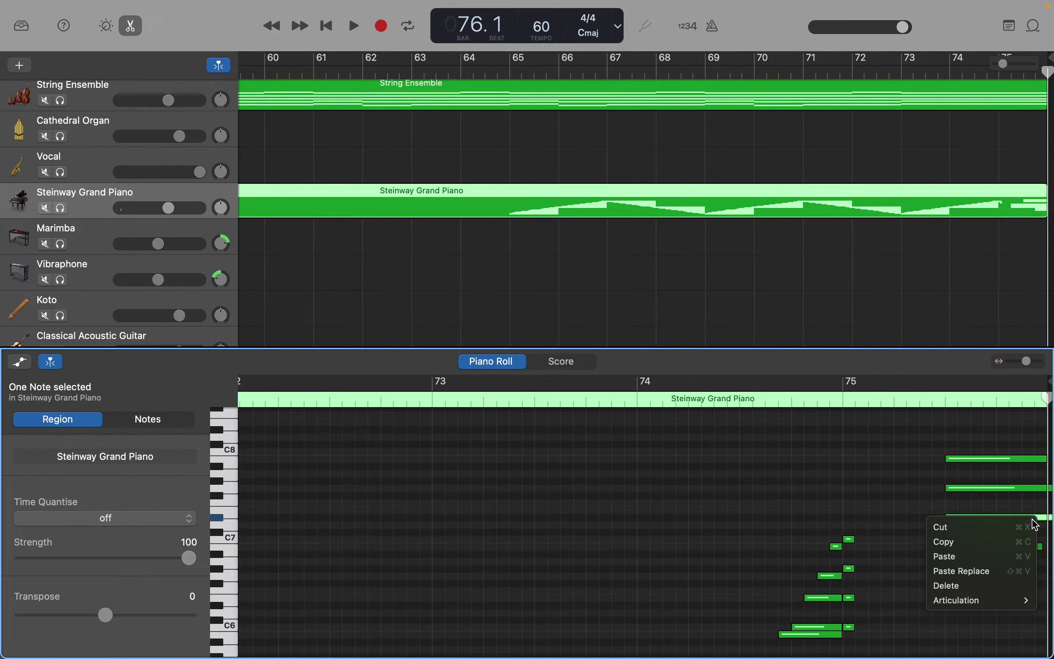
{"action": "left_click", "coordinate": [1039, 523]}
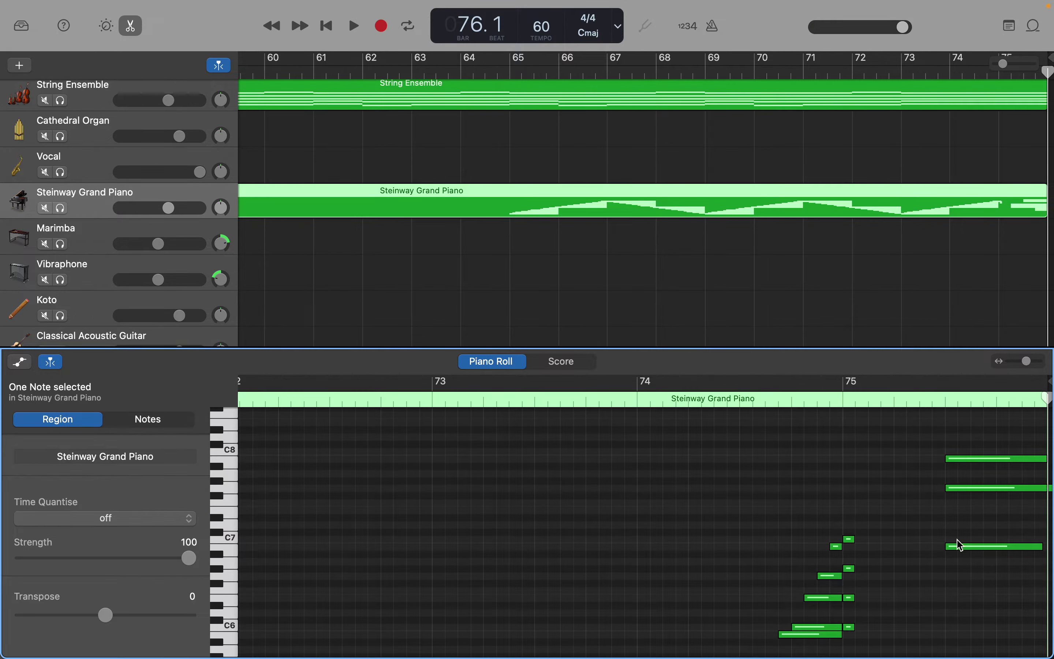
Create an E7 note on beat 3 of bar 75 with B6's length and trim the G7 note to the bar's end.
{"action": "left_click", "coordinate": [960, 546]}
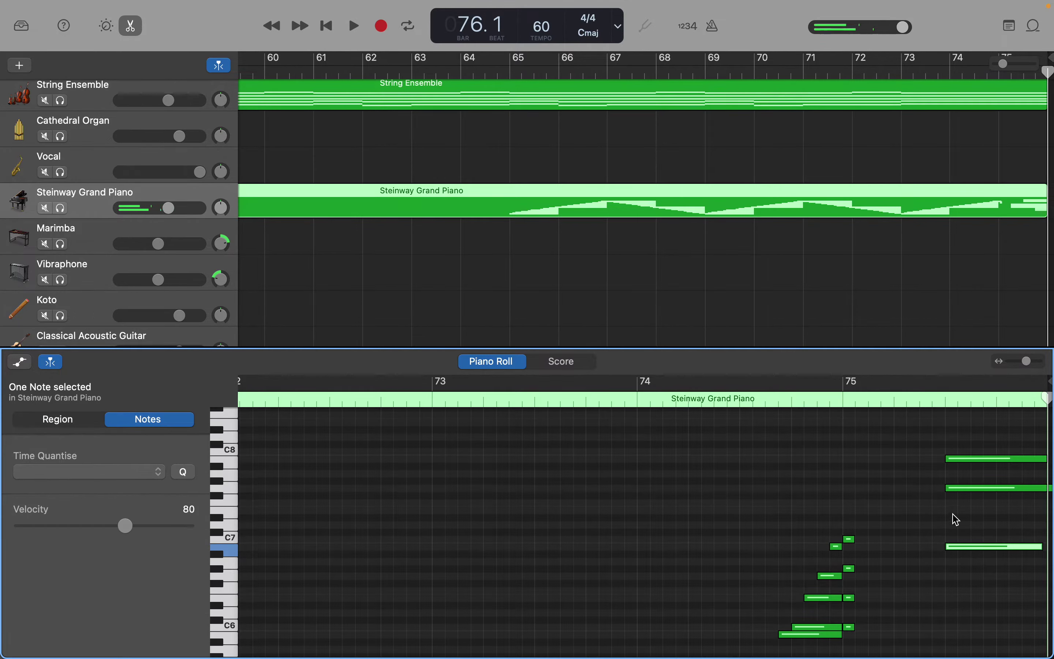
{"action": "right_click", "coordinate": [956, 518]}
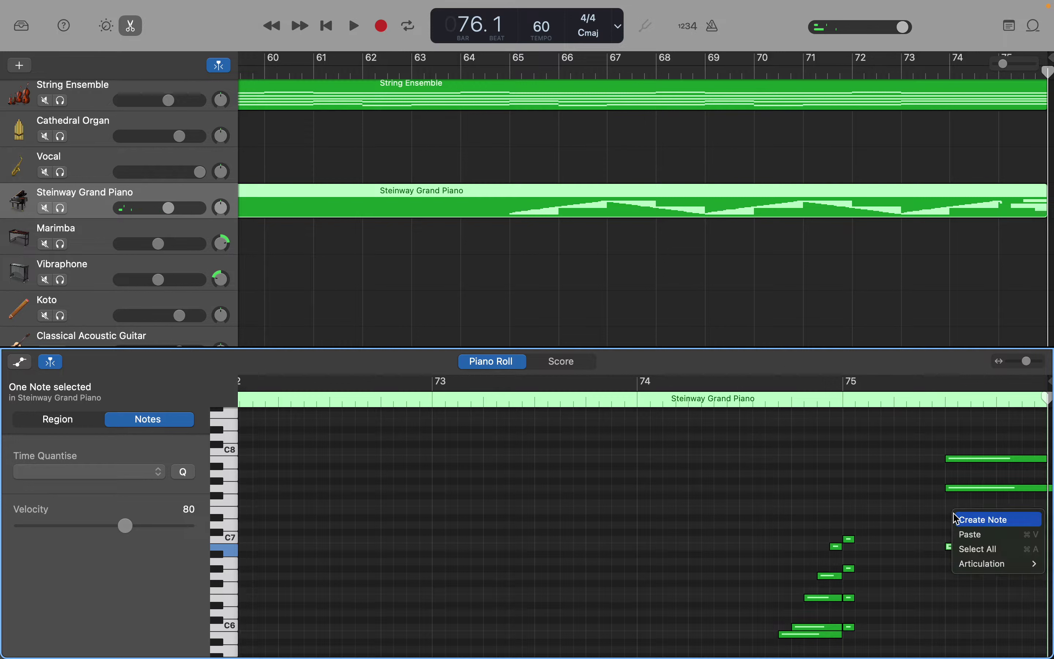
{"action": "left_click", "coordinate": [965, 521]}
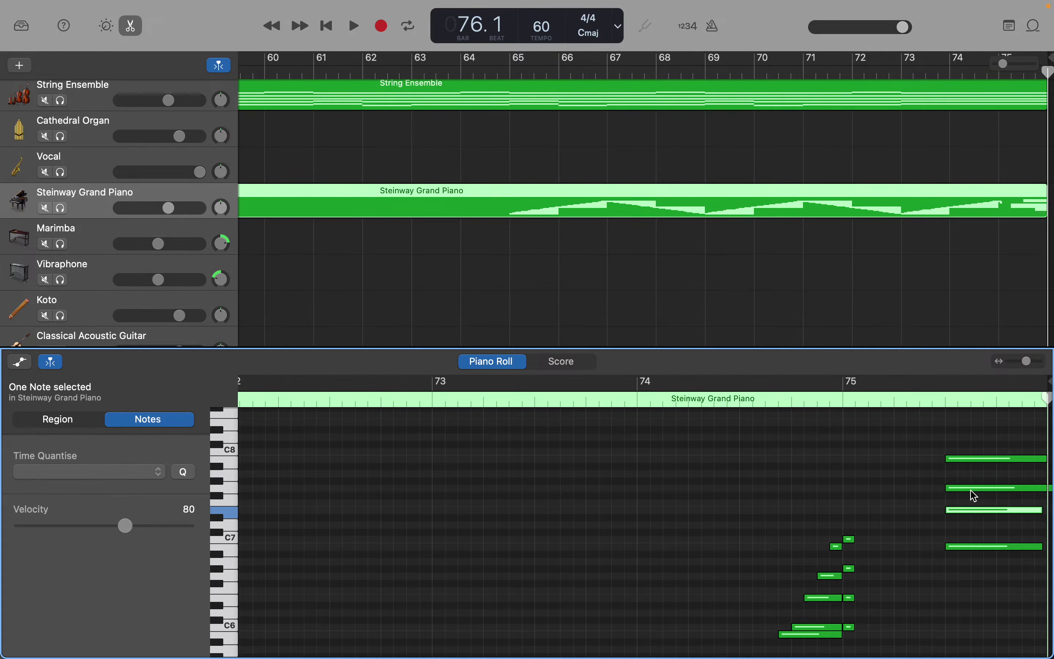
{"action": "left_click_drag", "start_coordinate": [973, 490], "coordinate": [922, 495]}
{"action": "left_click_drag", "start_coordinate": [997, 487], "coordinate": [990, 463]}
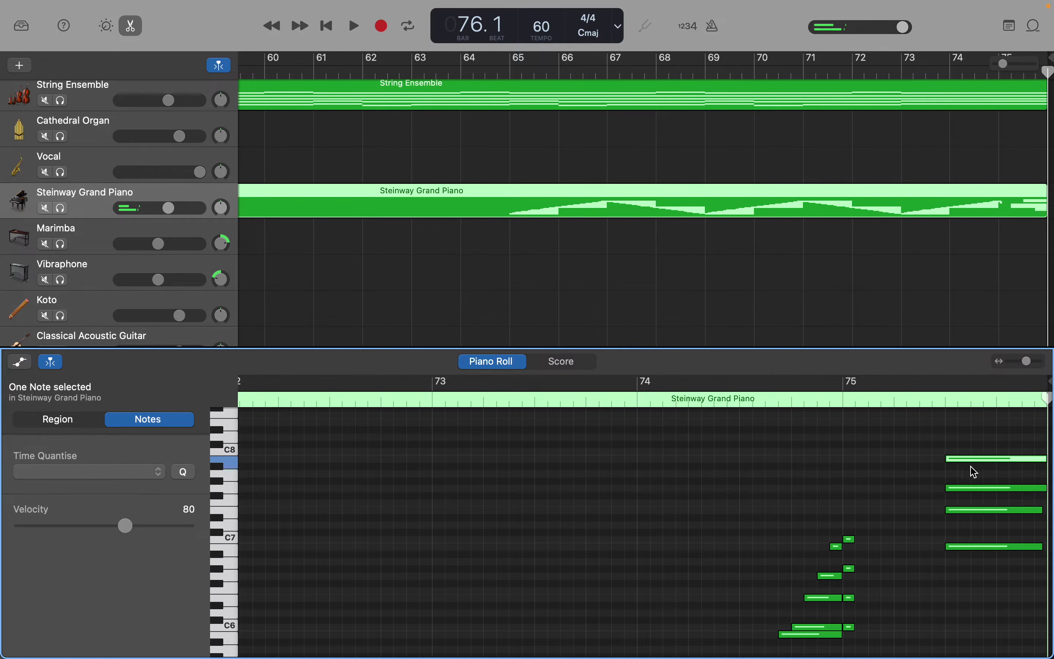
Lengthen the C7 note on beat 1 of bar 75 to the bar's end, and extend E7 and B6 on beat 3 there too.
{"action": "scroll", "coordinate": [928, 487], "scroll_direction": "down", "scroll_amount": 4}
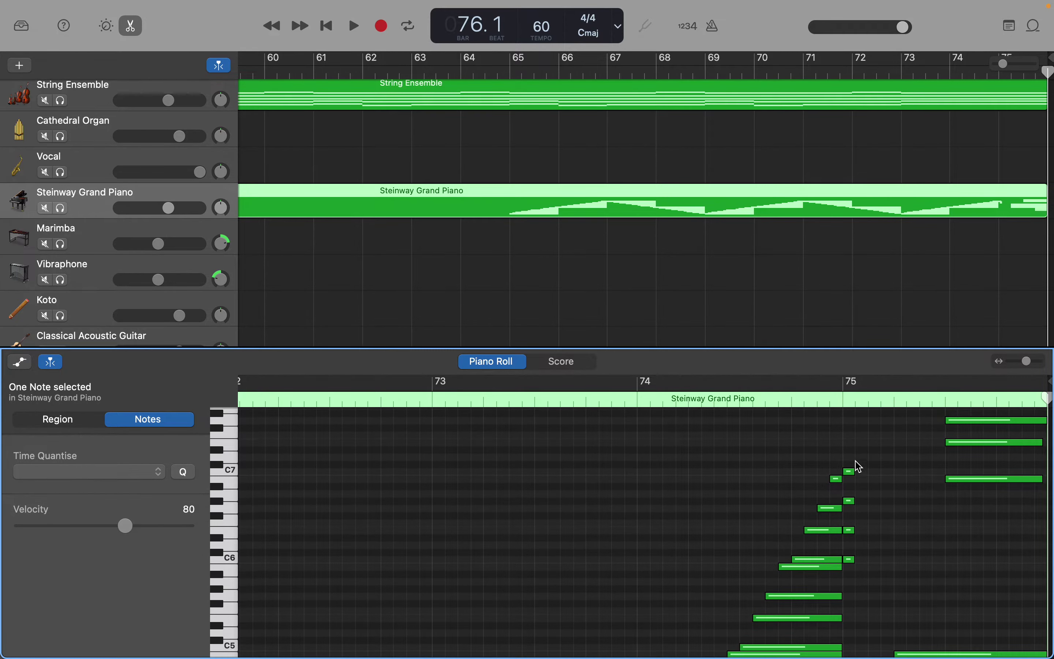
{"action": "left_click_drag", "start_coordinate": [854, 469], "coordinate": [1045, 469]}
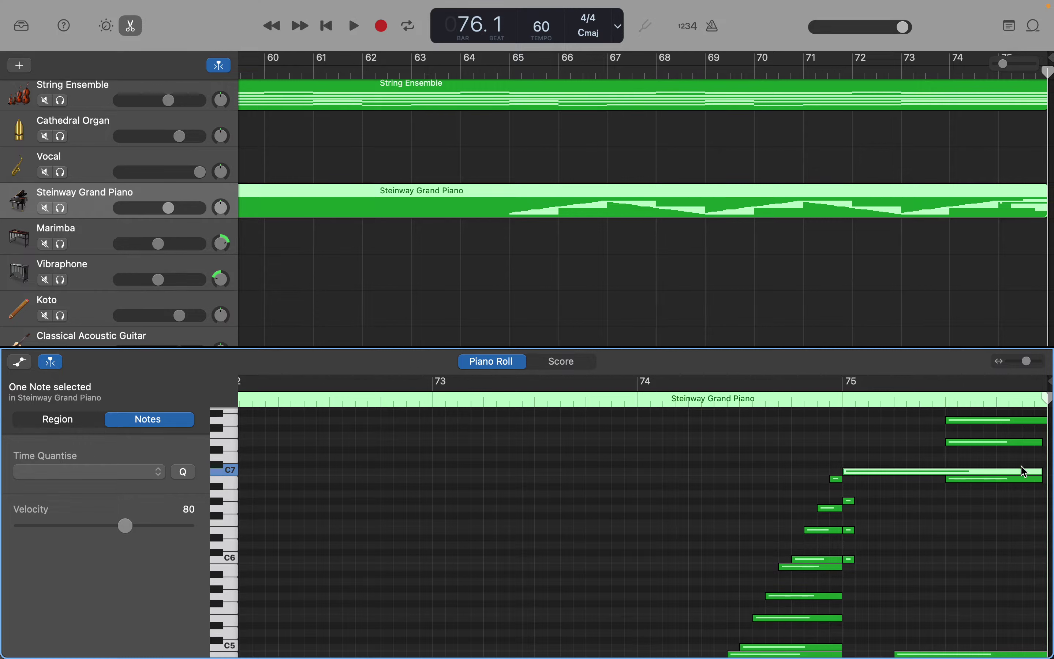
{"action": "left_click", "coordinate": [1040, 444]}
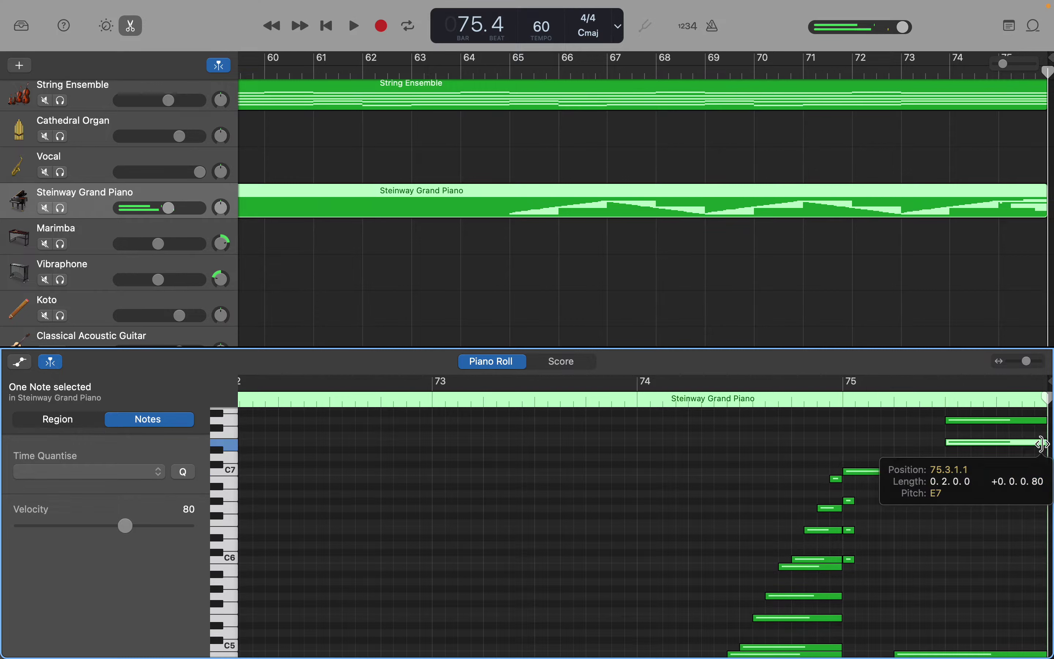
{"action": "left_click", "coordinate": [1036, 471]}
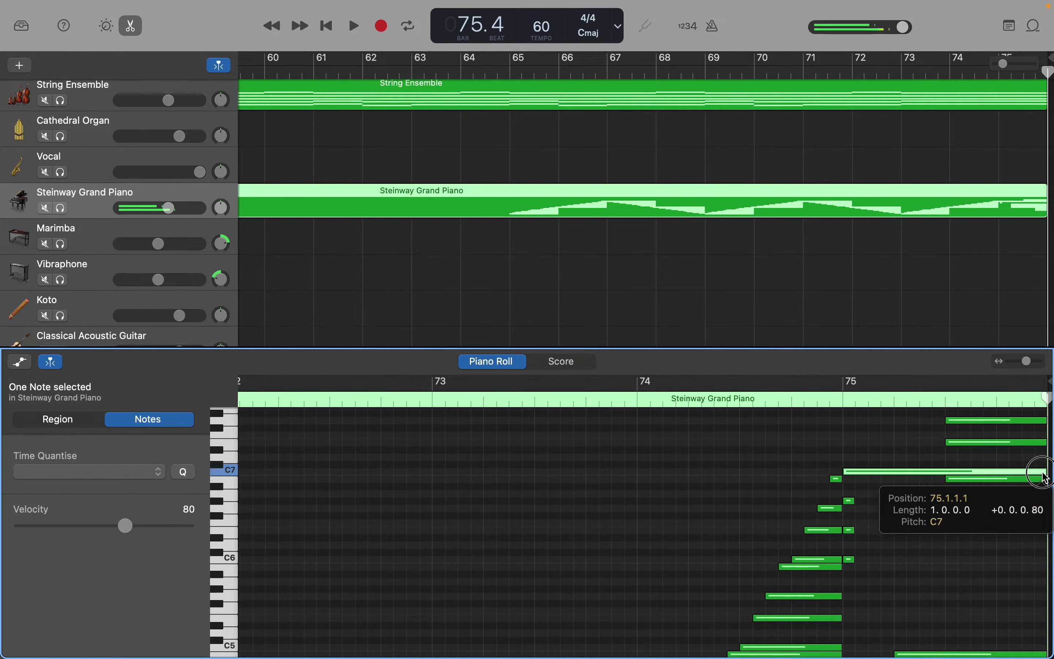
{"action": "left_click", "coordinate": [1046, 480]}
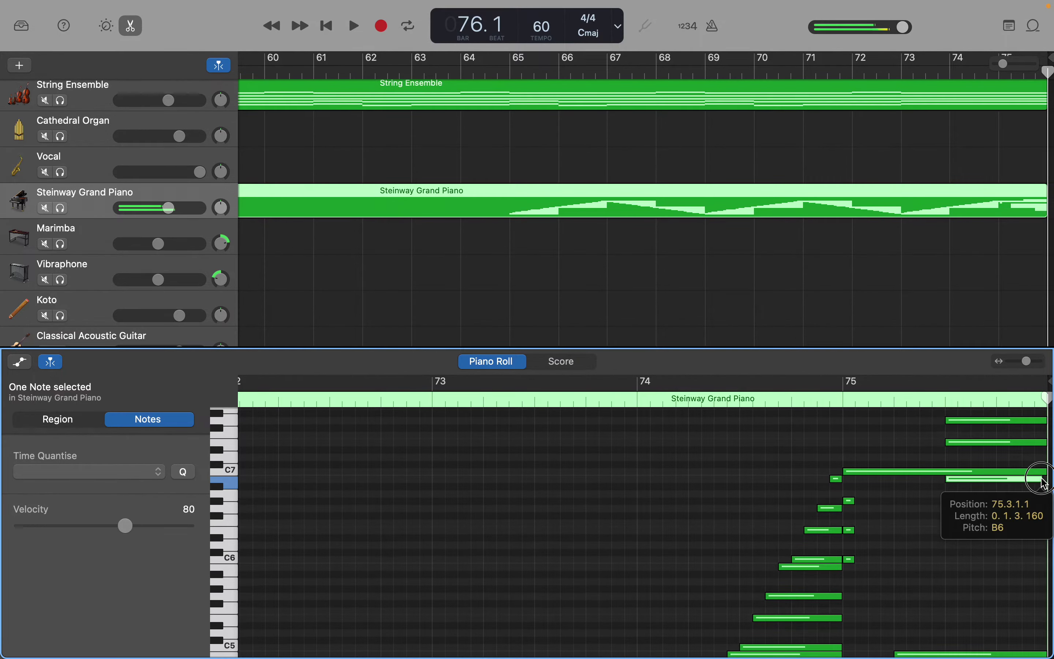
Shorten the C7 note on beat 1 of bar 75 so that it ends at beat 3.
{"action": "scroll", "coordinate": [1049, 483], "scroll_direction": "down", "scroll_amount": 5}
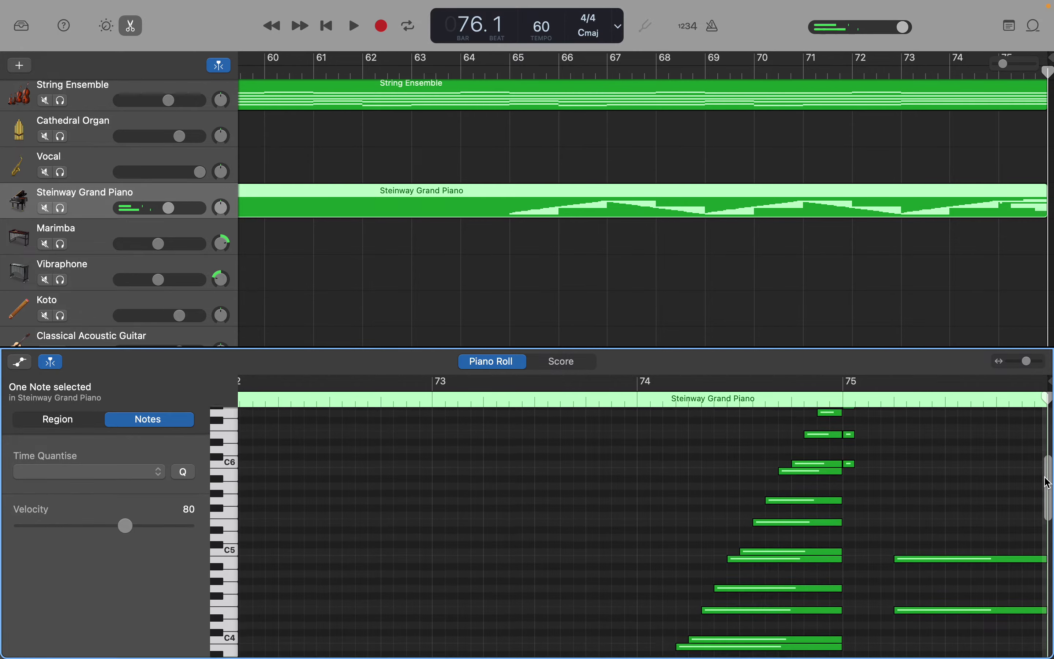
{"action": "scroll", "coordinate": [1020, 570], "scroll_direction": "down", "scroll_amount": 8}
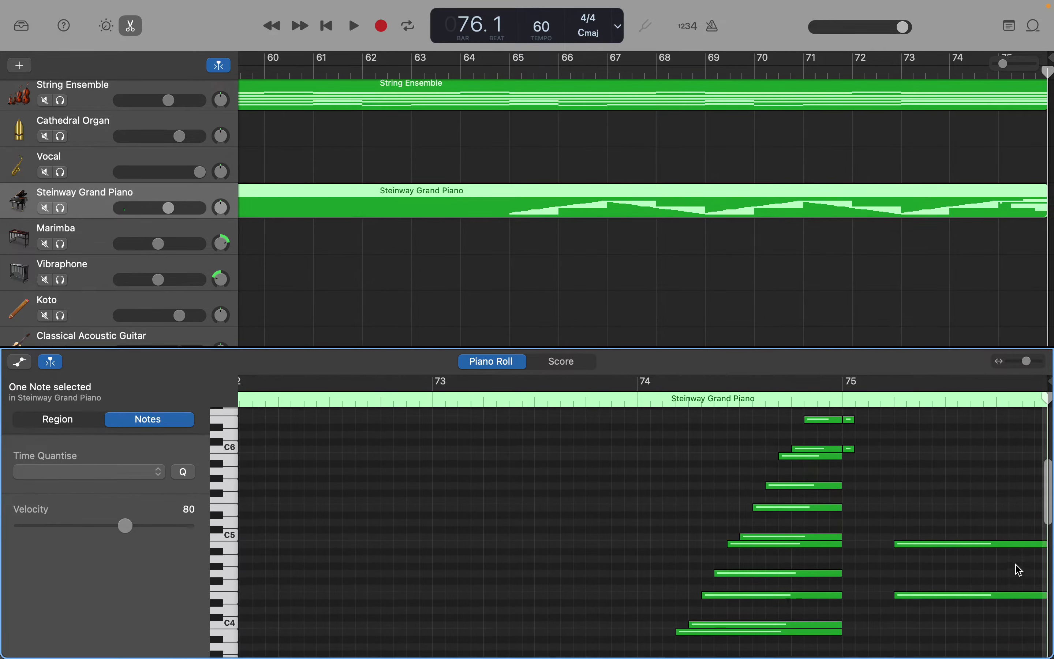
{"action": "scroll", "coordinate": [1018, 566], "scroll_direction": "up", "scroll_amount": 15}
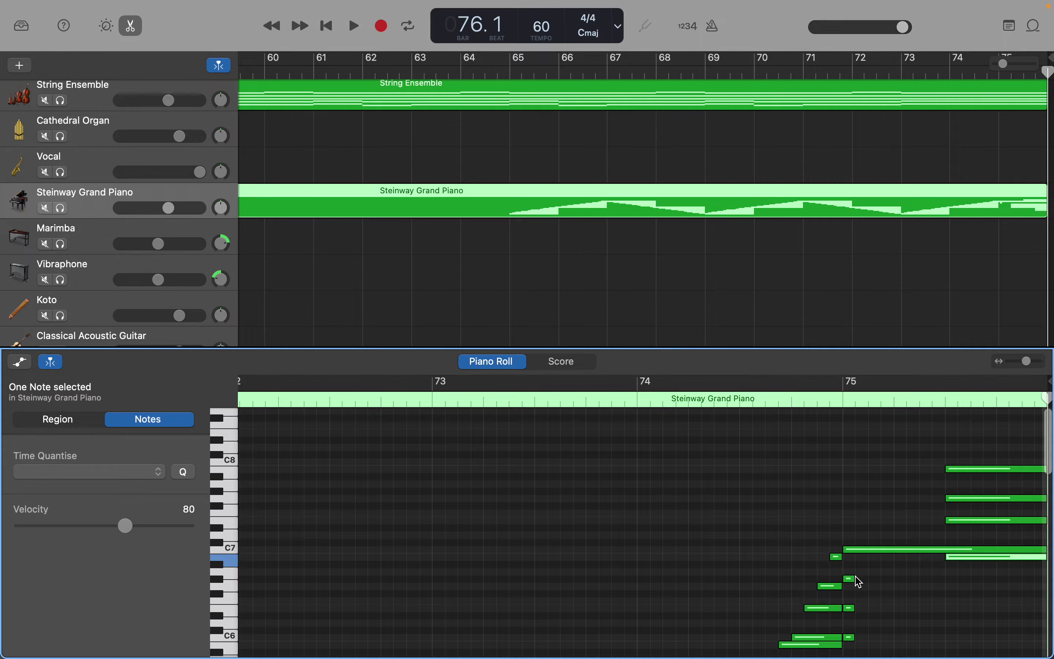
{"action": "left_click", "coordinate": [855, 578]}
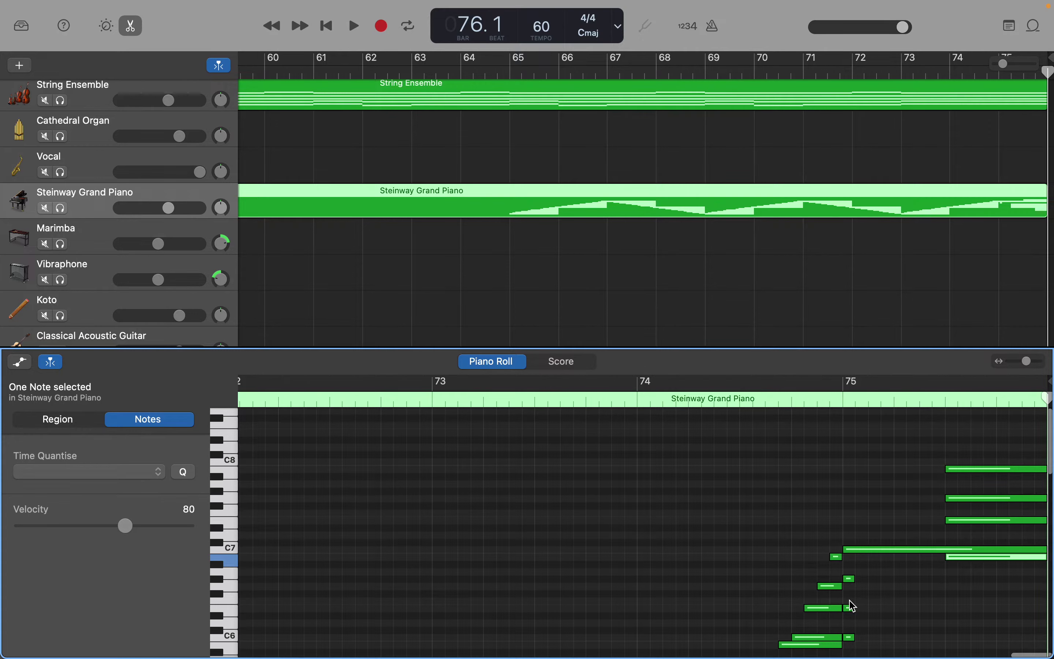
{"action": "scroll", "coordinate": [855, 606], "scroll_direction": "down", "scroll_amount": 2}
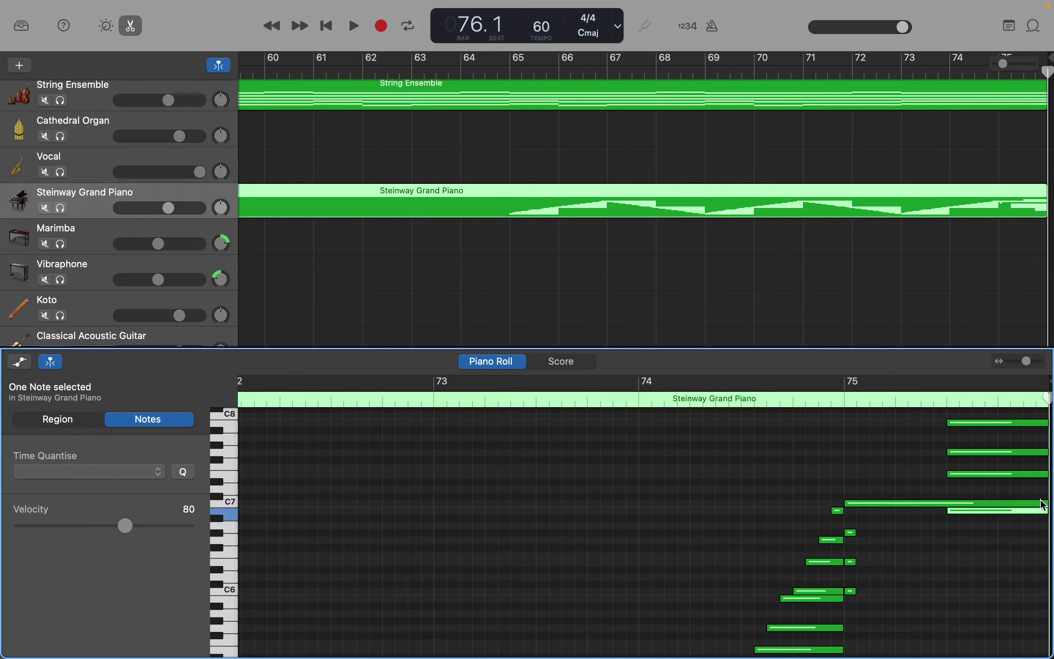
{"action": "left_click_drag", "start_coordinate": [1045, 501], "coordinate": [944, 504]}
Lower the C7 and G#6 notes on beat 1 of bar 75 by a semitone to B6 and G6, keeping E6 and C6.
{"action": "left_click_drag", "start_coordinate": [852, 484], "coordinate": [853, 601]}
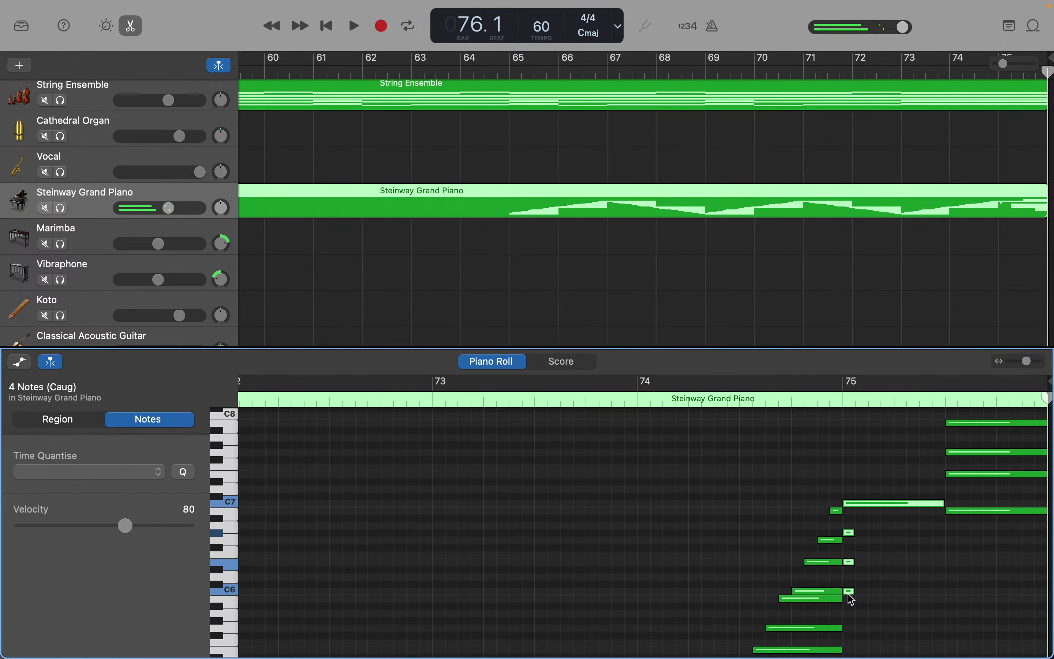
{"action": "left_click", "coordinate": [848, 593]}
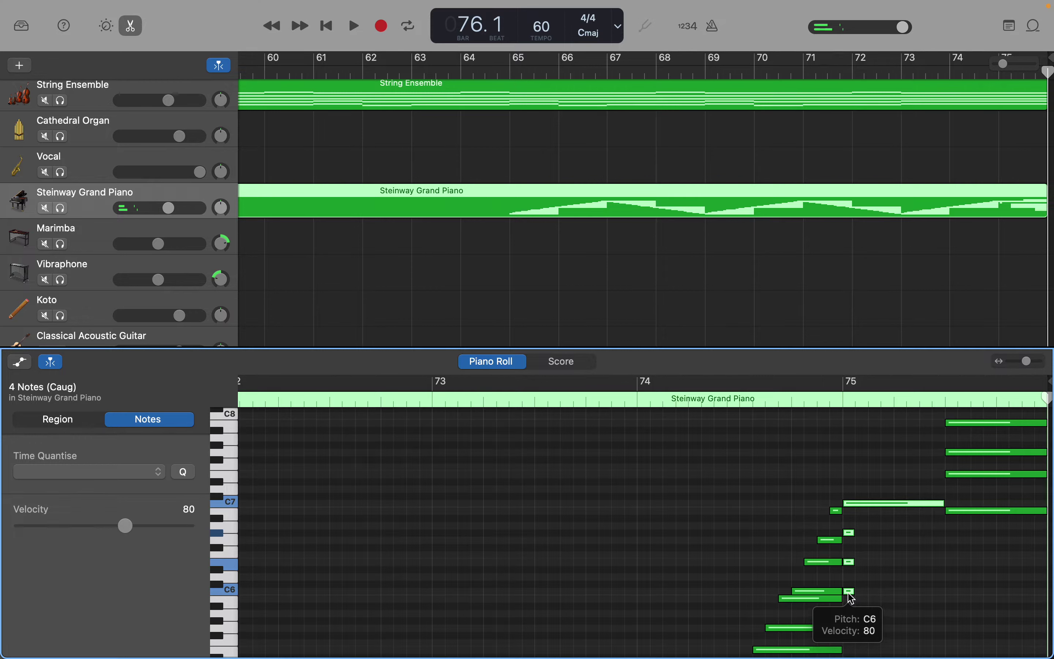
{"action": "left_click", "coordinate": [852, 594]}
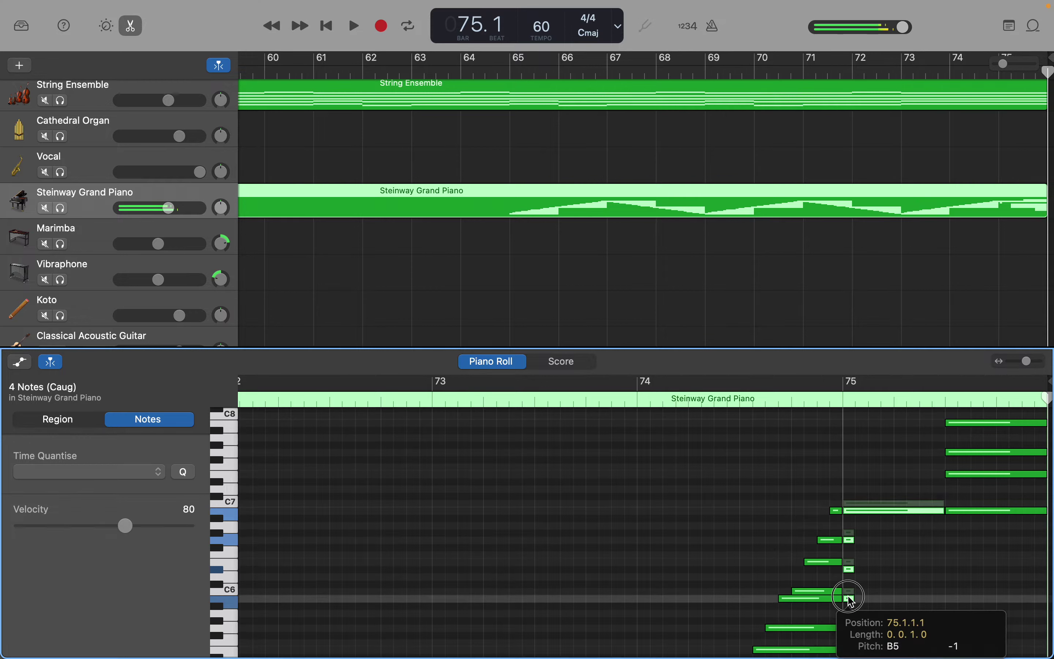
{"action": "left_click_drag", "start_coordinate": [851, 595], "coordinate": [849, 565]}
{"action": "left_click", "coordinate": [866, 571]}
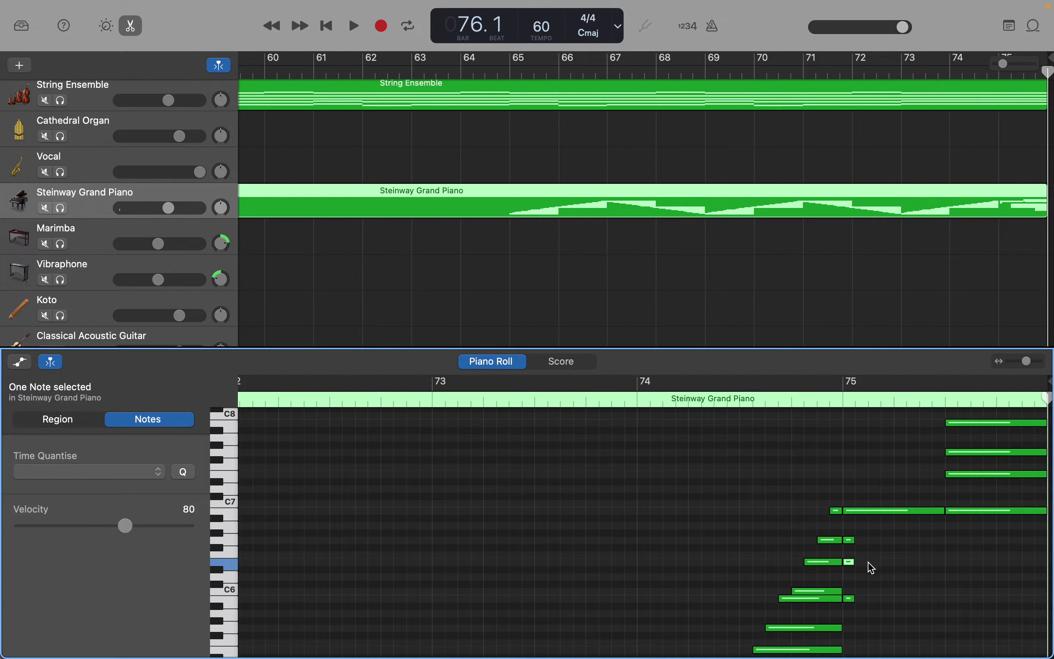
{"action": "left_click", "coordinate": [851, 594]}
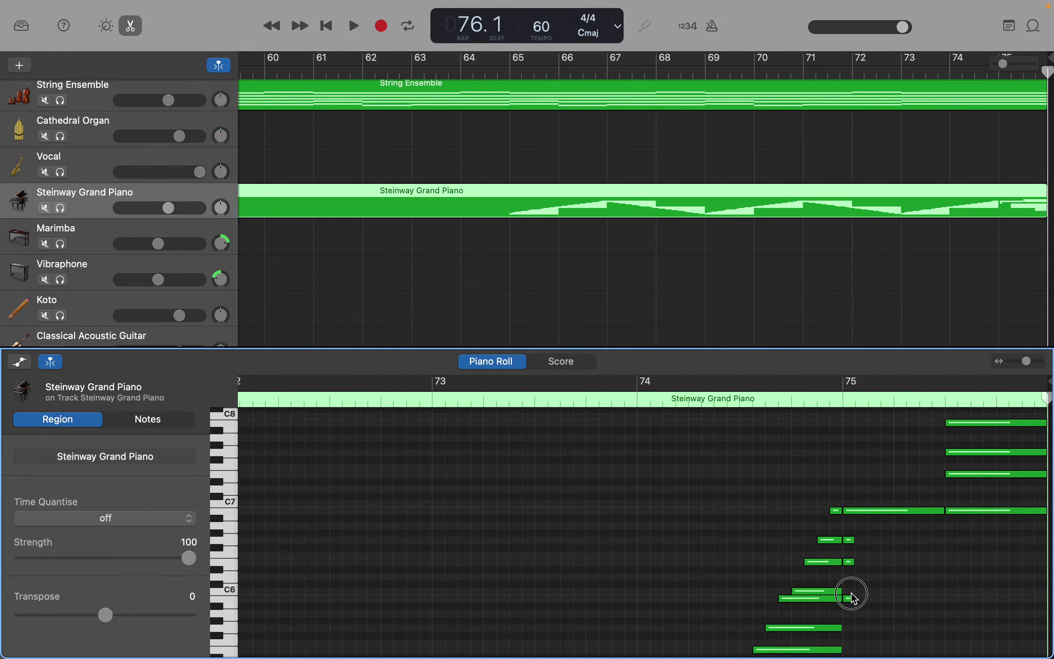
{"action": "left_click_drag", "start_coordinate": [850, 598], "coordinate": [849, 592]}
Lengthen the G6, E6 and C6 notes on beat 1 of bar 75 to the bar's end.
{"action": "left_click_drag", "start_coordinate": [853, 540], "coordinate": [1046, 537]}
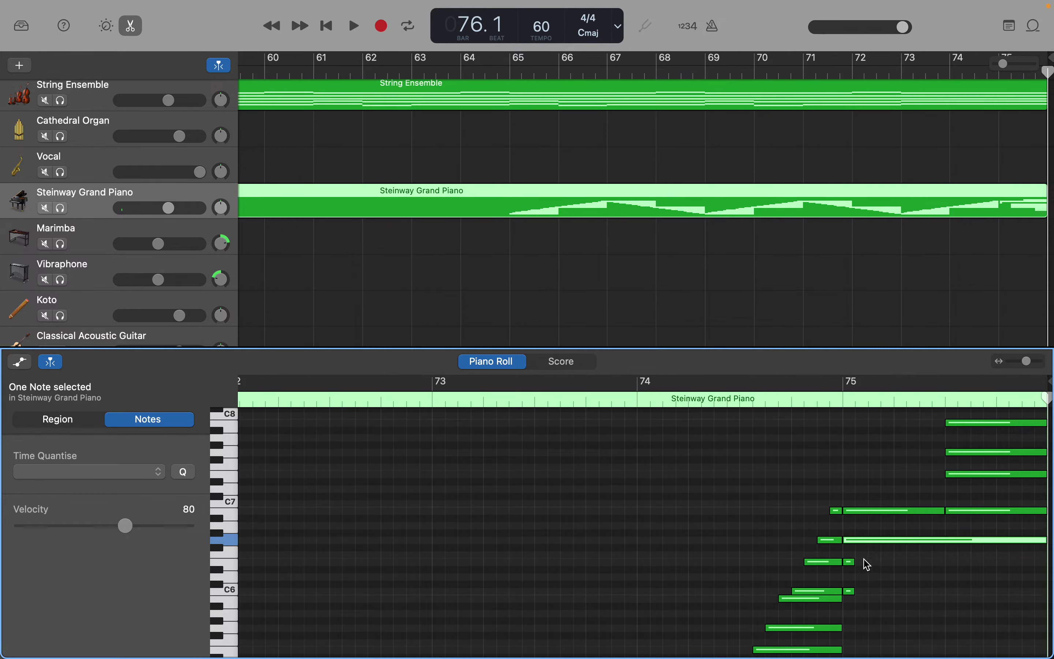
{"action": "left_click_drag", "start_coordinate": [855, 562], "coordinate": [1046, 563]}
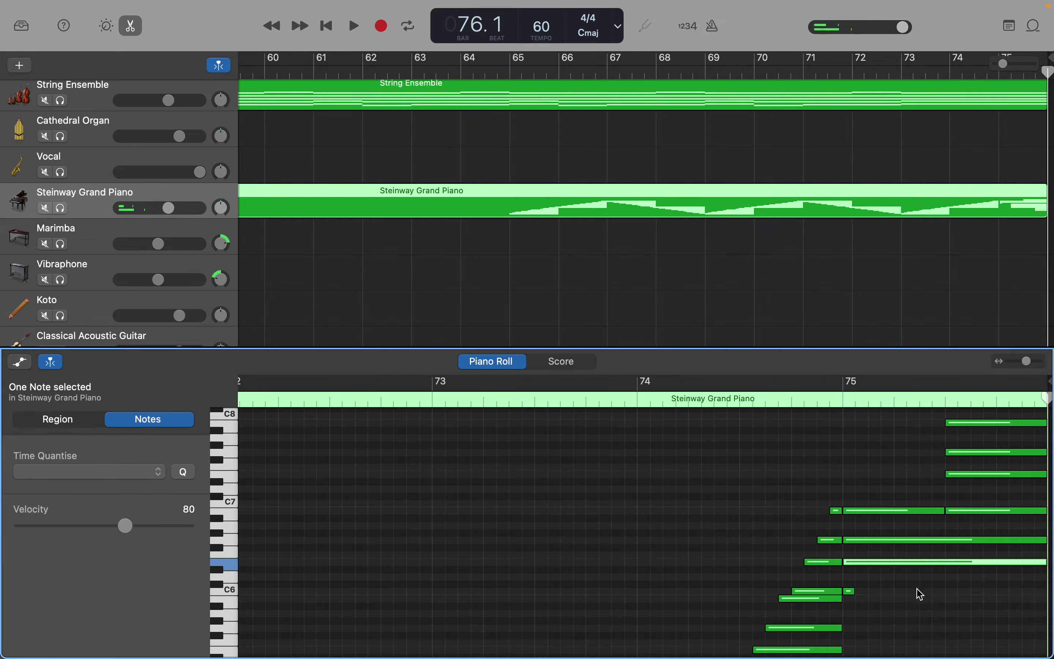
{"action": "left_click_drag", "start_coordinate": [855, 592], "coordinate": [1047, 592]}
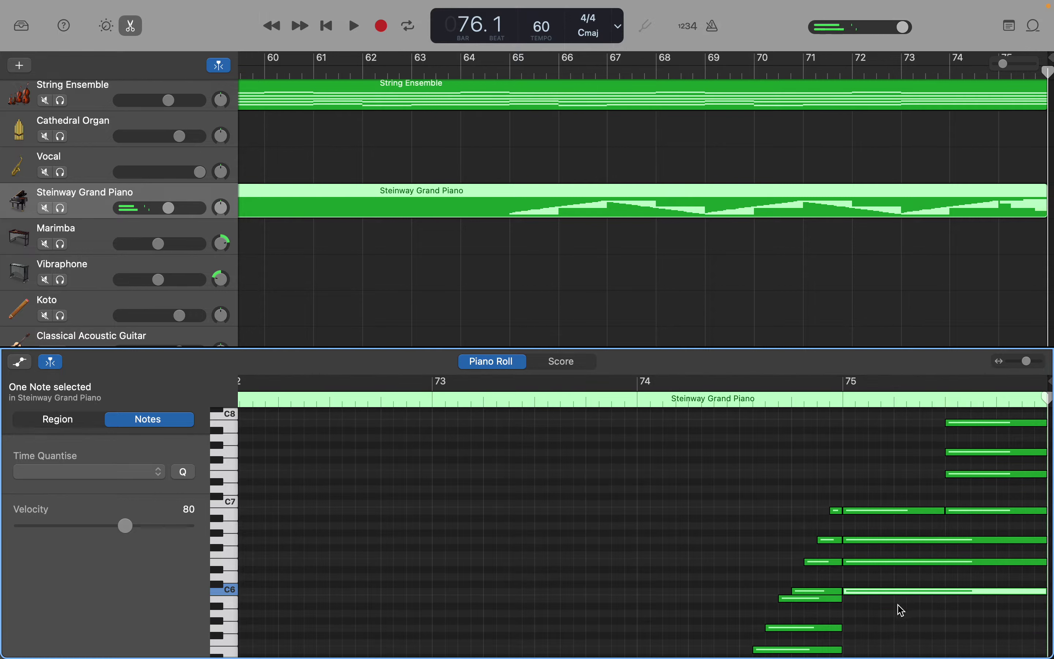
Lengthen the B5, G5, E5 and C5 notes of bar 74's rising run to the end of bar 75.
{"action": "left_click_drag", "start_coordinate": [841, 599], "coordinate": [1051, 604]}
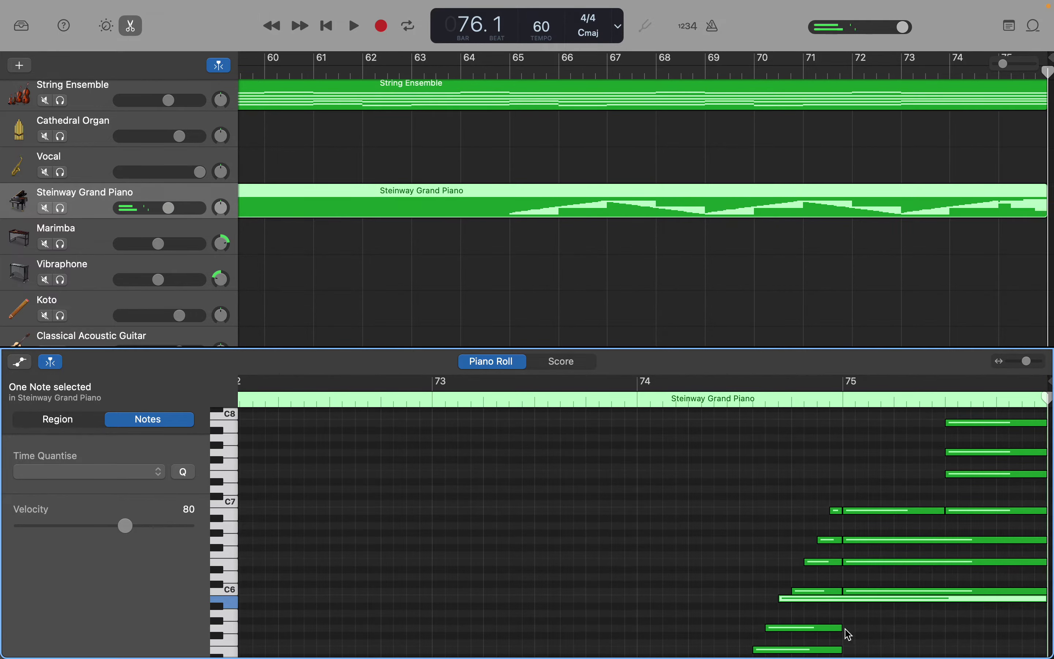
{"action": "left_click_drag", "start_coordinate": [843, 628], "coordinate": [1045, 622]}
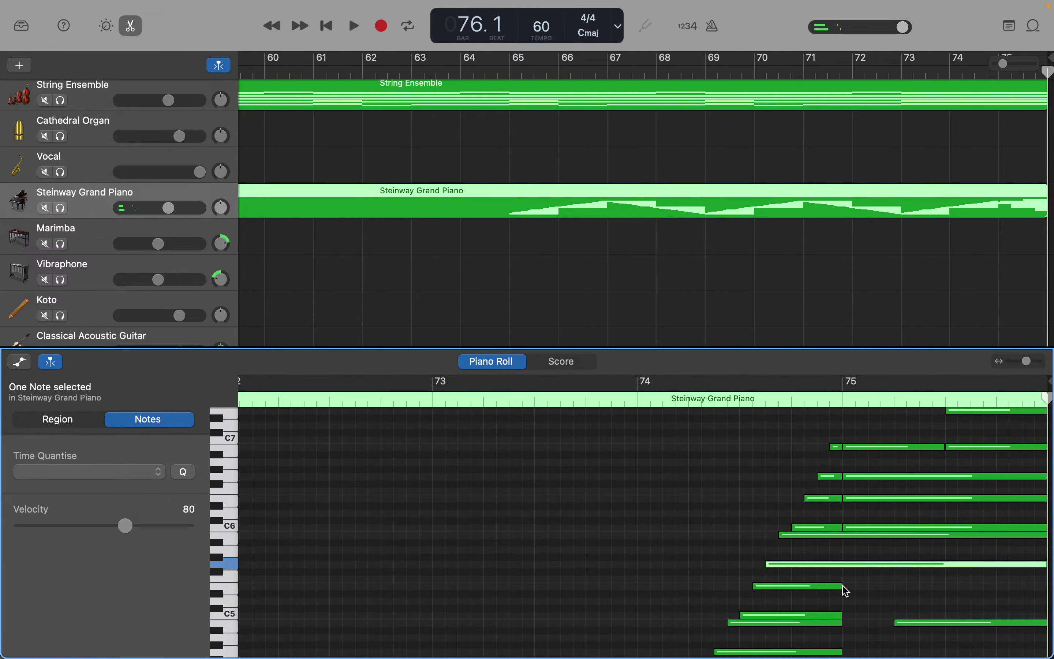
{"action": "left_click_drag", "start_coordinate": [843, 586], "coordinate": [1049, 589]}
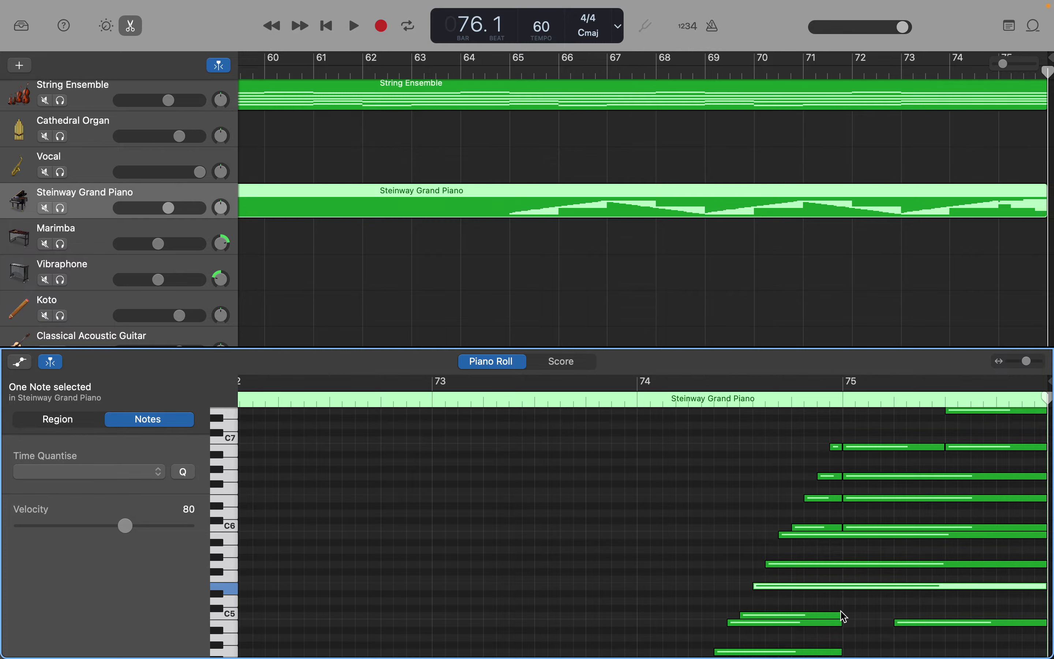
{"action": "left_click_drag", "start_coordinate": [842, 613], "coordinate": [1047, 615]}
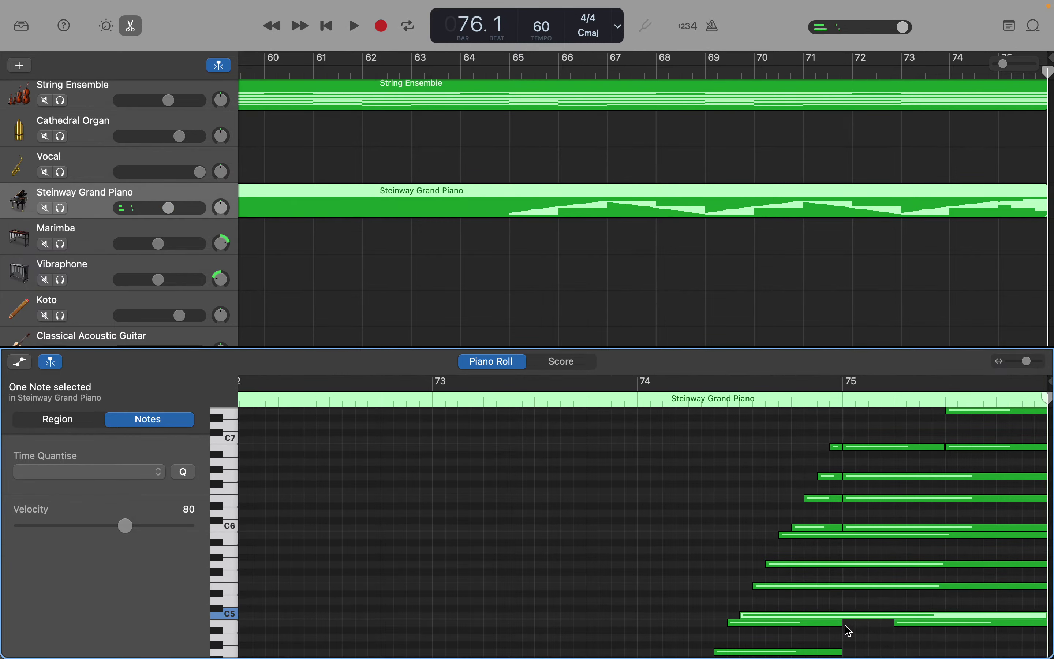
Lengthen bar 74's B4 and E4 run notes to beat 2 of bar 75, and its G4 note to the end of bar 75.
{"action": "left_click_drag", "start_coordinate": [843, 625], "coordinate": [891, 622]}
{"action": "scroll", "coordinate": [892, 622], "scroll_direction": "down", "scroll_amount": 3}
{"action": "scroll", "coordinate": [891, 622], "scroll_direction": "down", "scroll_amount": 1}
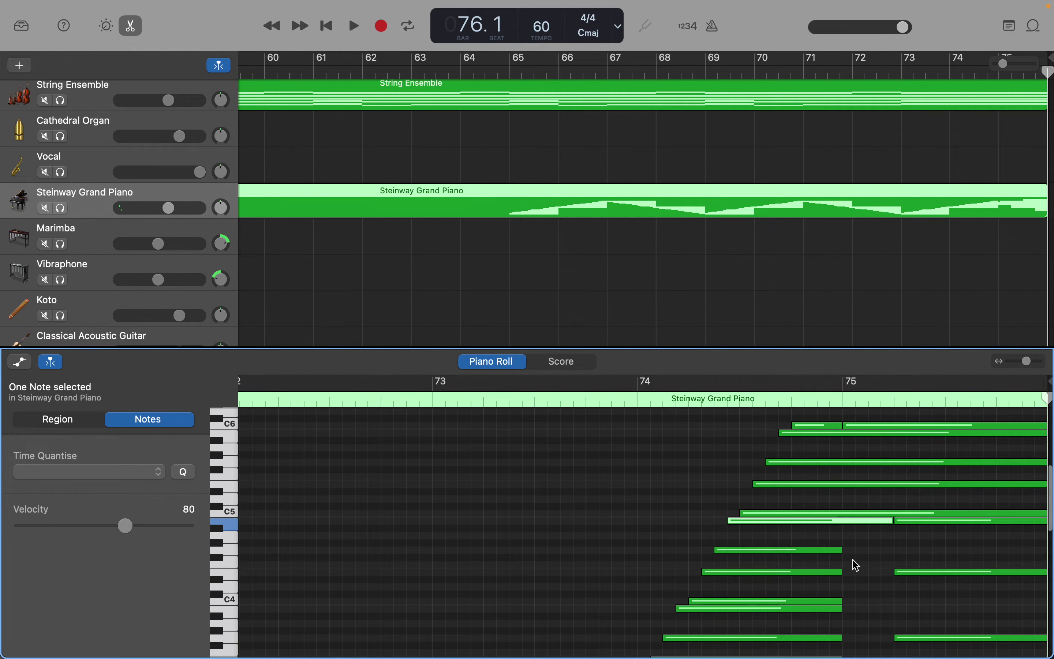
{"action": "left_click_drag", "start_coordinate": [841, 549], "coordinate": [1037, 550]}
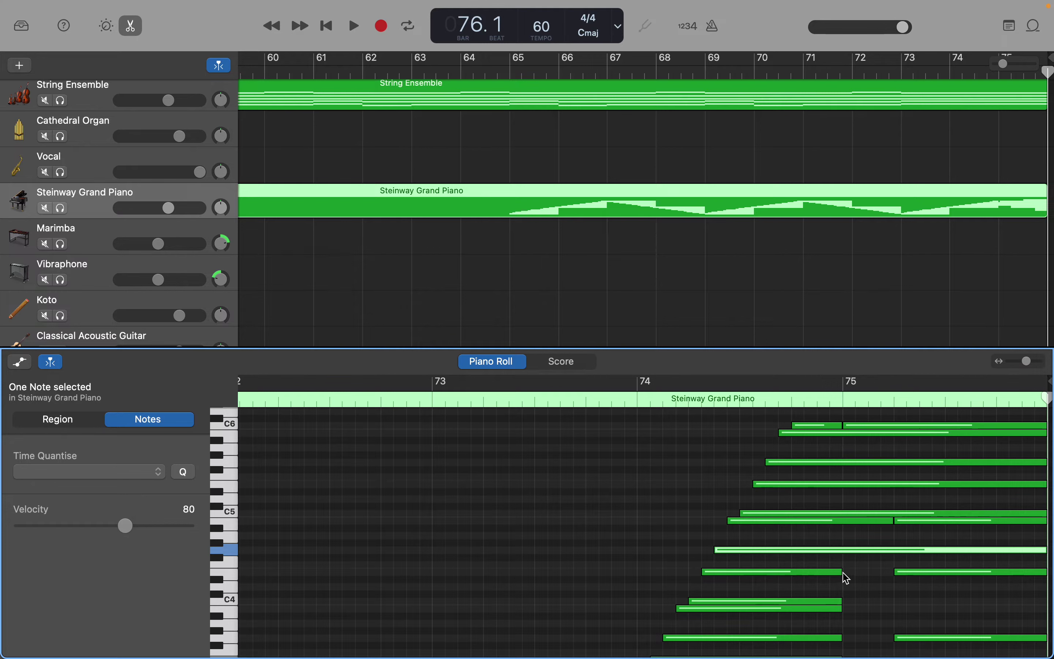
{"action": "left_click_drag", "start_coordinate": [843, 572], "coordinate": [894, 572]}
Lengthen bar 74's C4, B3 and E3 run notes to the end of bar 75, and its G3 and C3 notes to beat 2 of bar 75.
{"action": "left_click_drag", "start_coordinate": [842, 601], "coordinate": [1041, 599]}
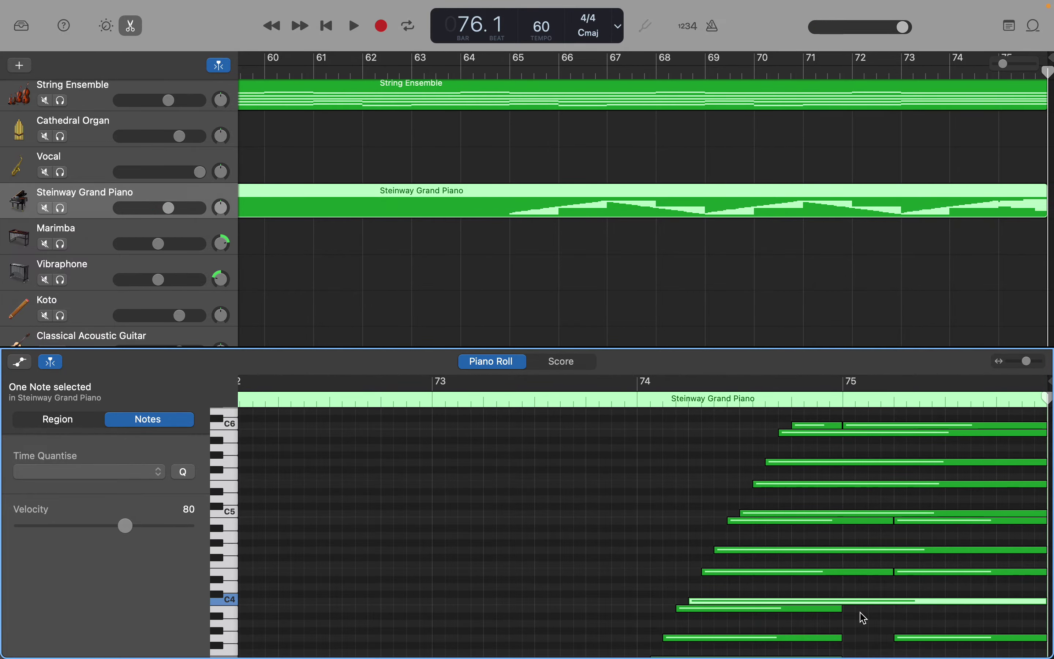
{"action": "left_click_drag", "start_coordinate": [841, 608], "coordinate": [1046, 598]}
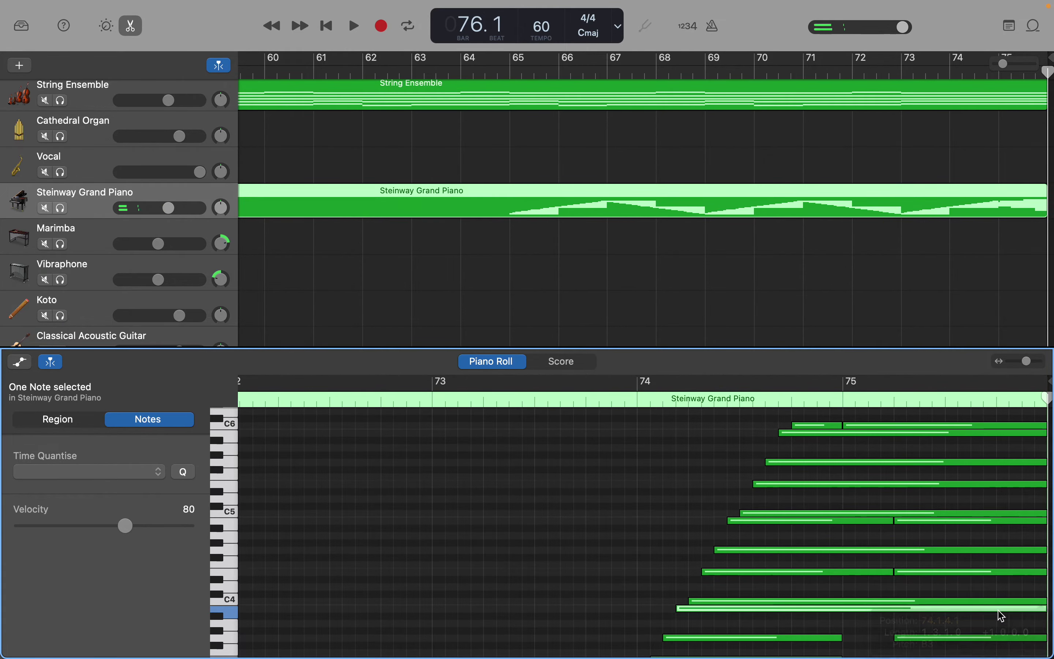
{"action": "left_click_drag", "start_coordinate": [838, 636], "coordinate": [894, 634]}
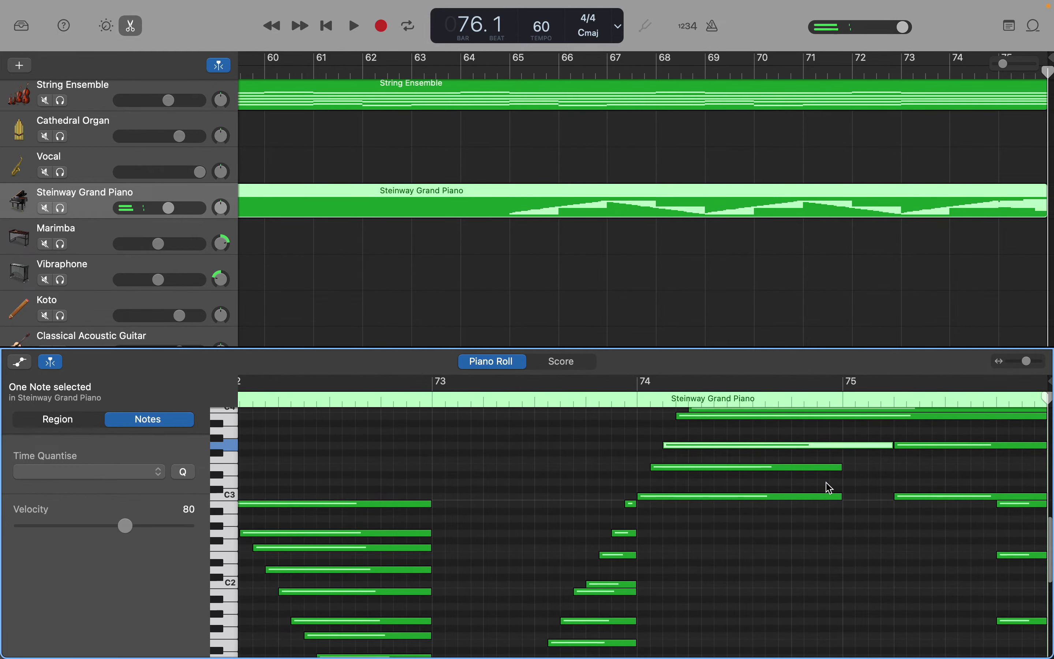
{"action": "left_click_drag", "start_coordinate": [843, 467], "coordinate": [1047, 467]}
{"action": "left_click_drag", "start_coordinate": [840, 500], "coordinate": [889, 499]}
{"action": "left_click_drag", "start_coordinate": [887, 494], "coordinate": [890, 494]}
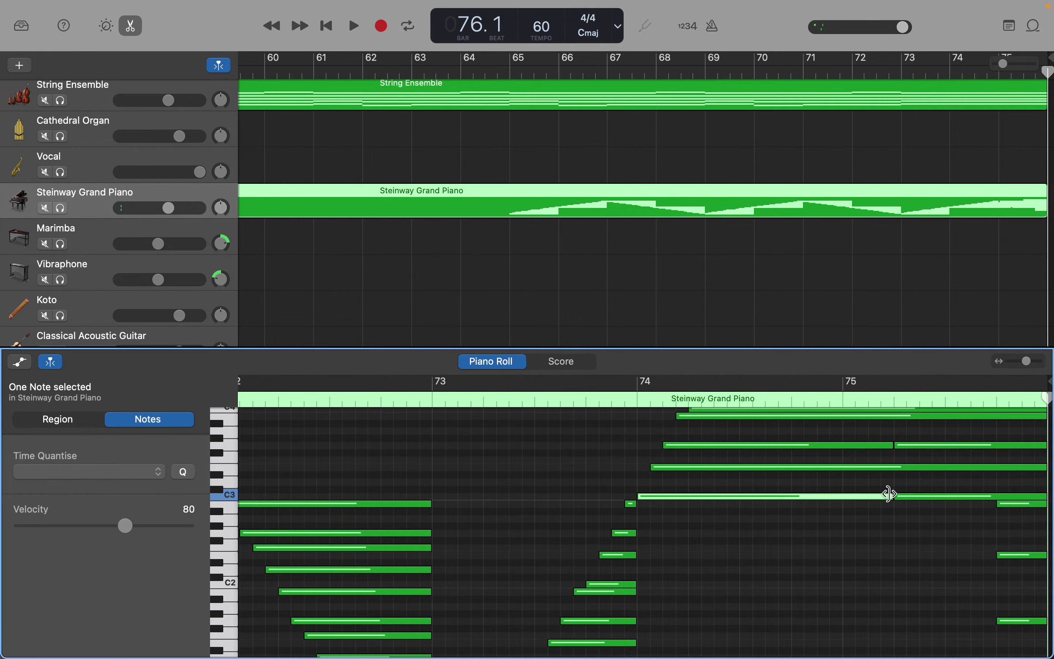
Lengthen bar 73's B2 and E2 run notes to beat 4 of bar 75, and its G2 note to the end of bar 75.
{"action": "scroll", "coordinate": [891, 496], "scroll_direction": "down", "scroll_amount": 4}
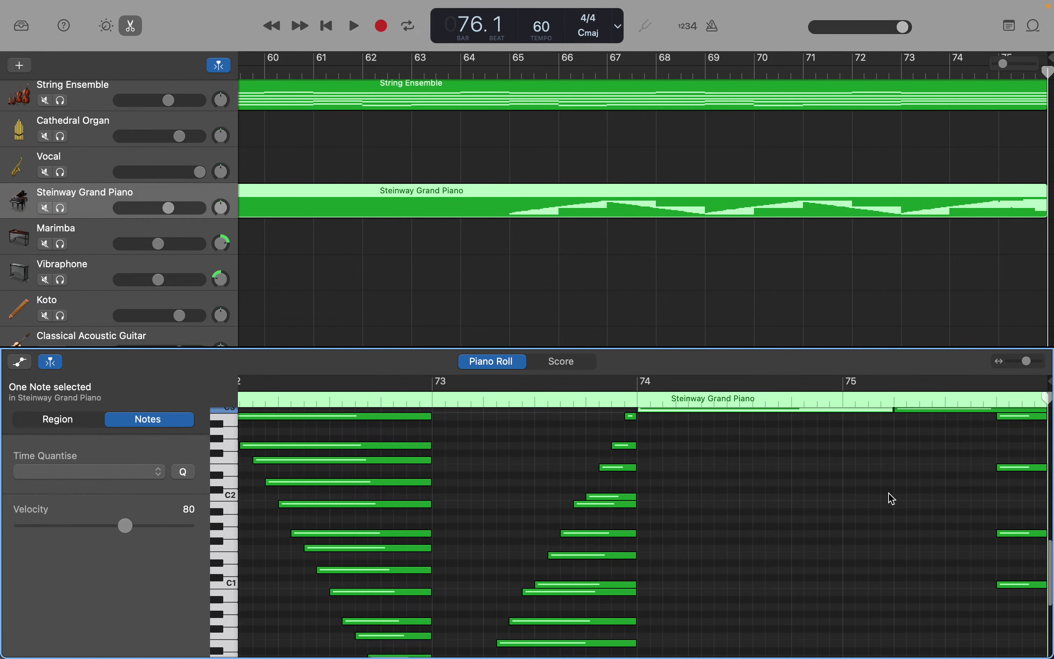
{"action": "scroll", "coordinate": [892, 499], "scroll_direction": "up", "scroll_amount": 2}
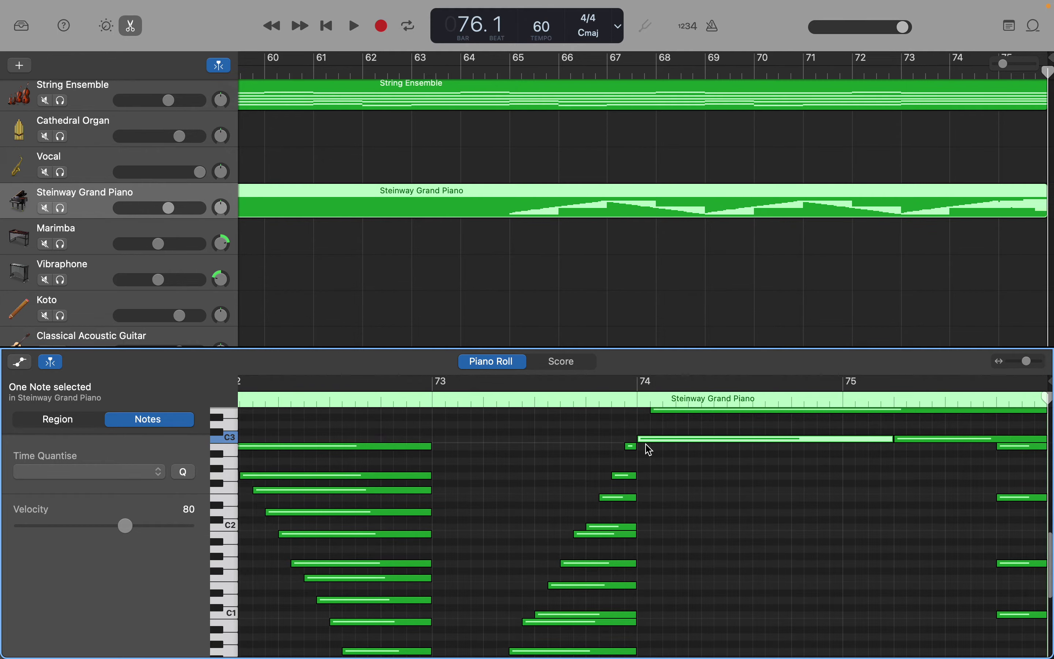
{"action": "left_click_drag", "start_coordinate": [635, 446], "coordinate": [998, 456]}
{"action": "left_click_drag", "start_coordinate": [636, 475], "coordinate": [1046, 471]}
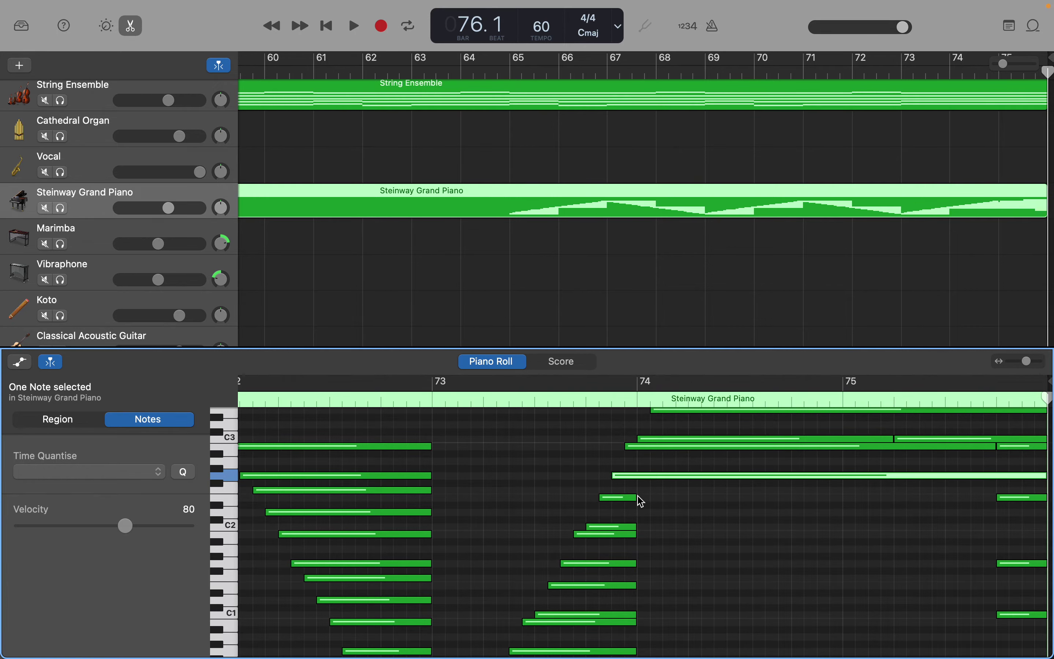
{"action": "left_click_drag", "start_coordinate": [636, 497], "coordinate": [997, 498]}
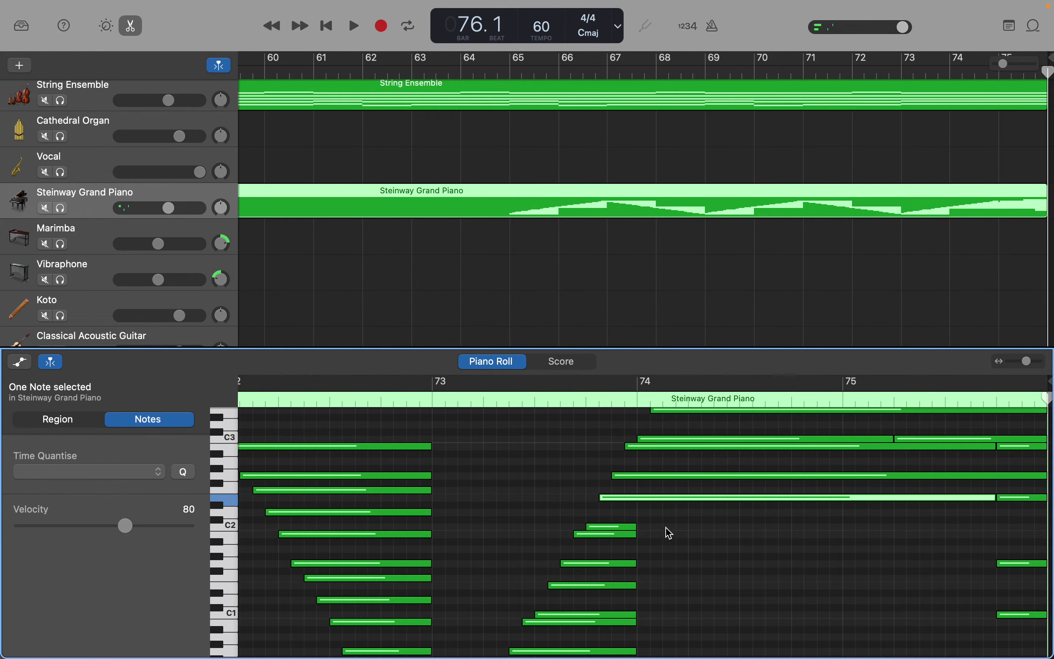
Lengthen bar 73's C2, B1 and E1 run notes to the end of bar 75, and its G1 note to beat 4 of bar 75.
{"action": "left_click_drag", "start_coordinate": [636, 527], "coordinate": [1047, 530]}
{"action": "left_click_drag", "start_coordinate": [636, 537], "coordinate": [1047, 534]}
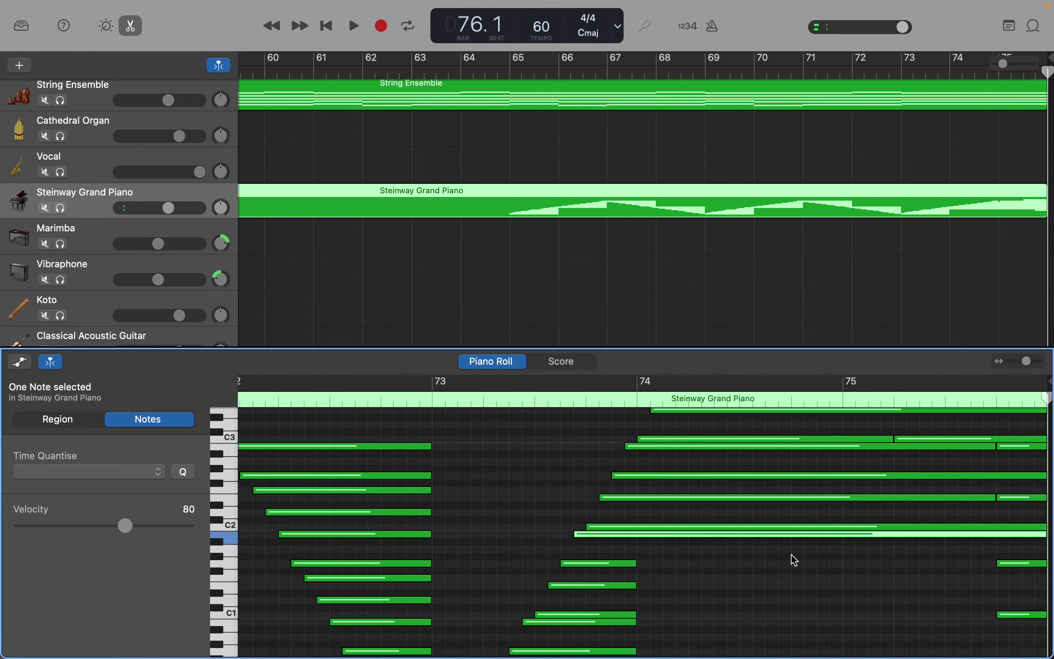
{"action": "left_click_drag", "start_coordinate": [635, 565], "coordinate": [997, 575]}
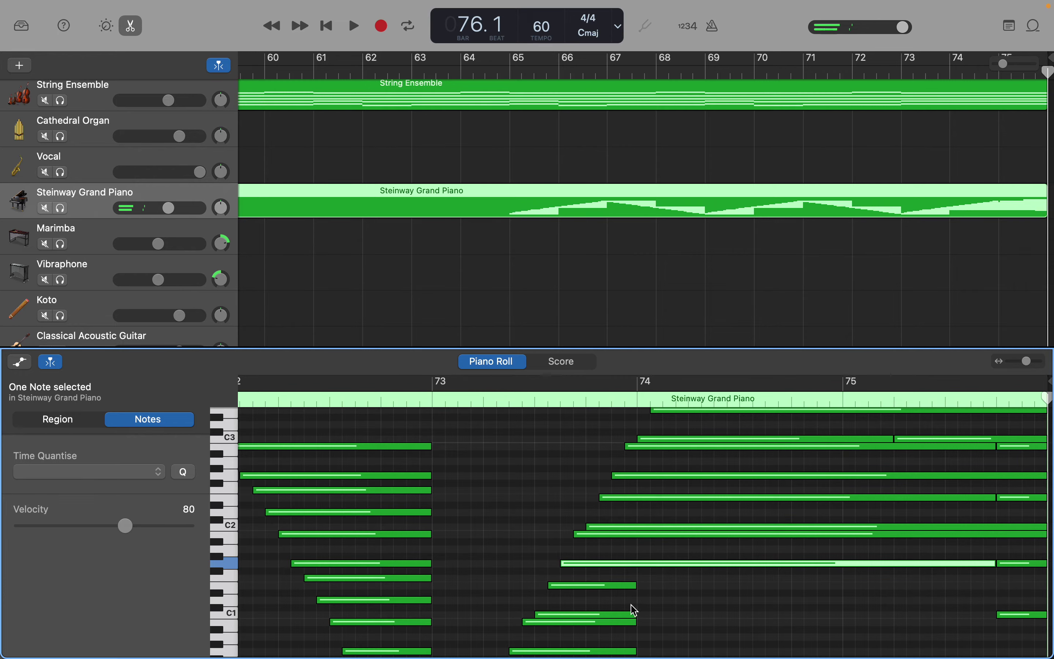
{"action": "left_click_drag", "start_coordinate": [635, 586], "coordinate": [1045, 585]}
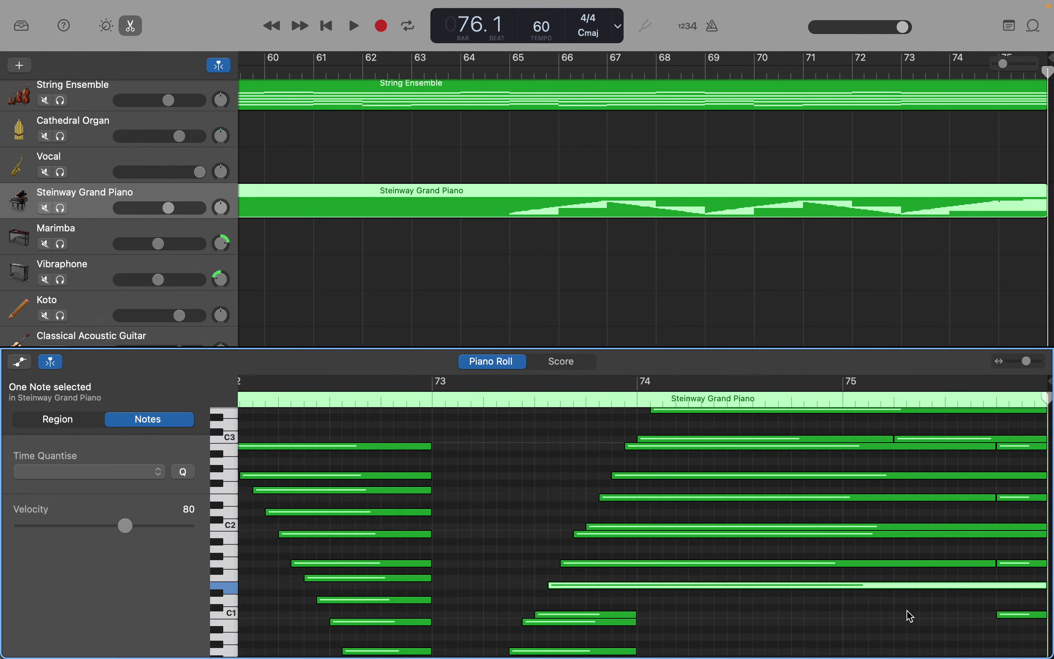
Lengthen bar 73's C1 run note to beat 4 of bar 75, and its B0, G0 and E0 notes to the end of bar 75.
{"action": "left_click_drag", "start_coordinate": [636, 613], "coordinate": [998, 619]}
{"action": "scroll", "coordinate": [802, 647], "scroll_direction": "down", "scroll_amount": 5}
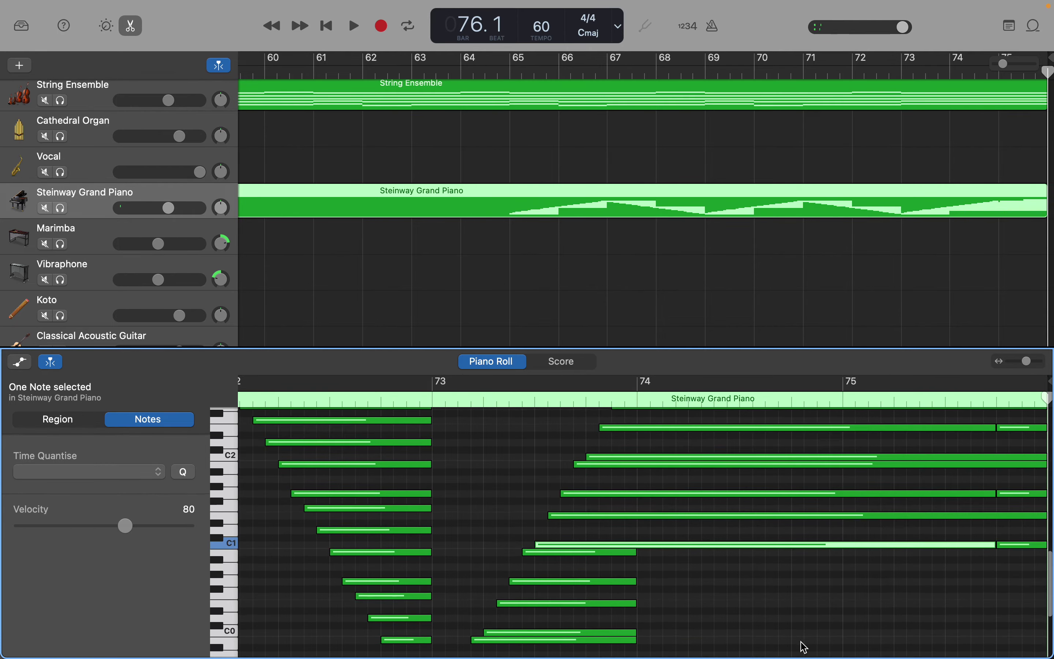
{"action": "scroll", "coordinate": [805, 647], "scroll_direction": "down", "scroll_amount": 3}
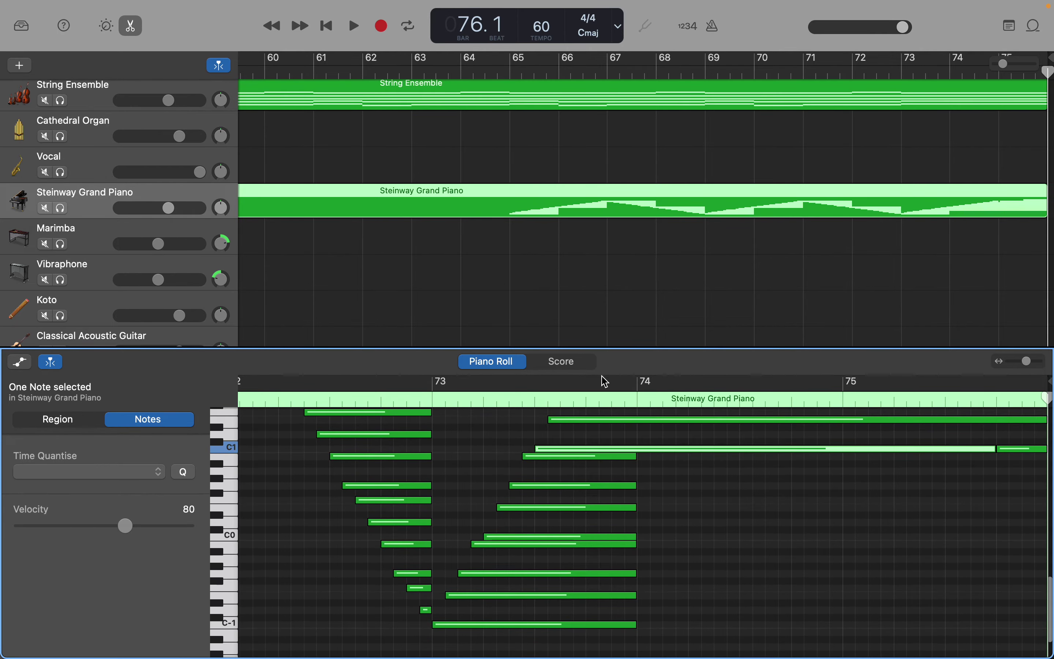
{"action": "left_click_drag", "start_coordinate": [631, 454], "coordinate": [1041, 472]}
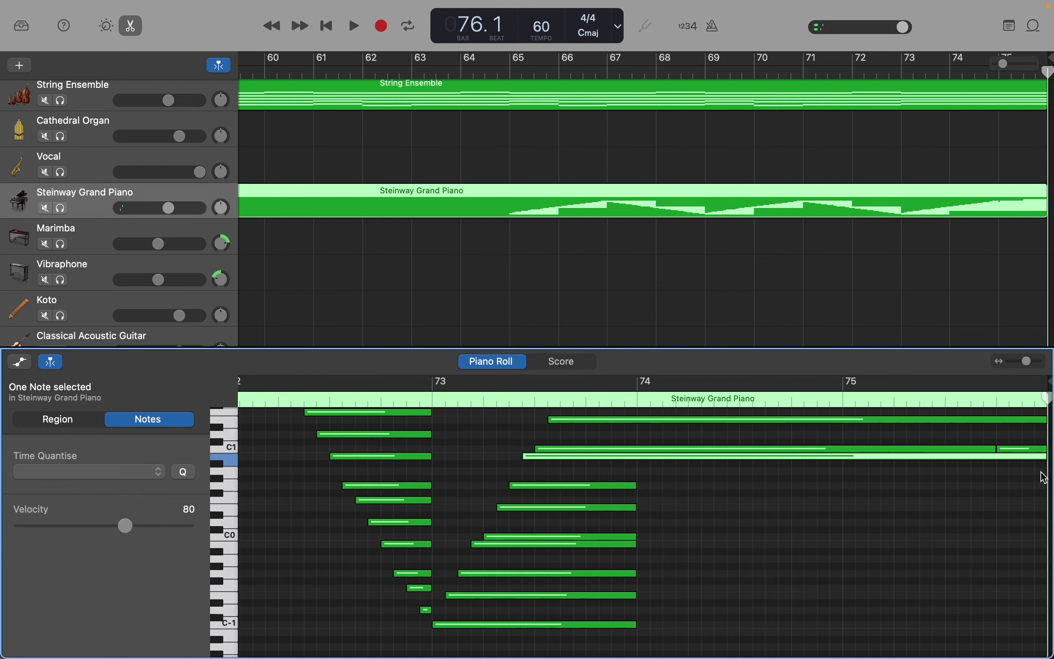
{"action": "left_click_drag", "start_coordinate": [636, 485], "coordinate": [1045, 472]}
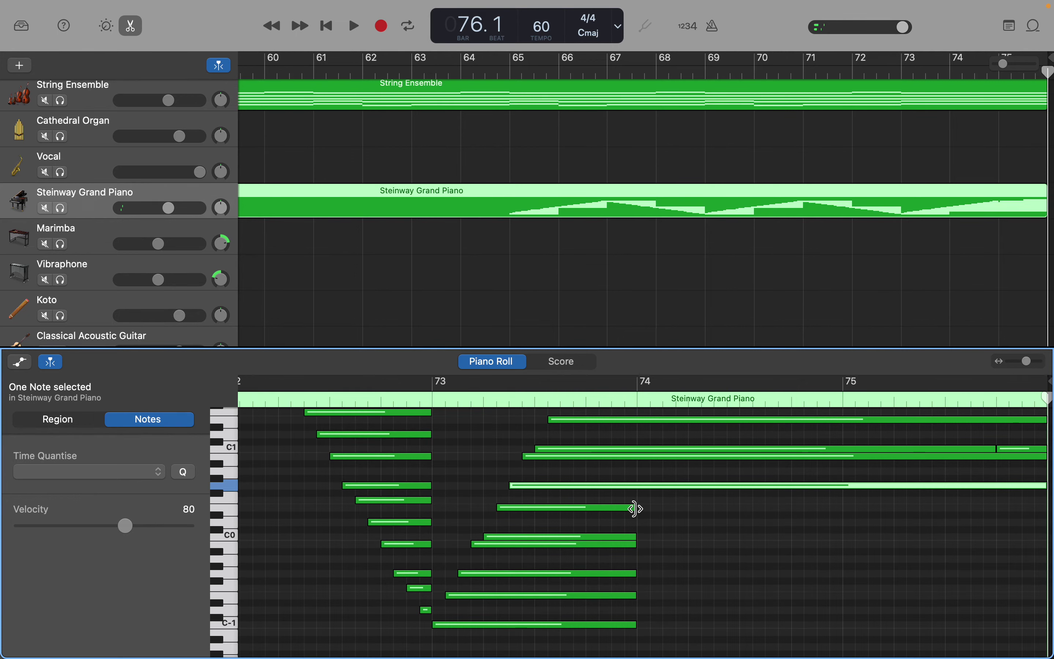
{"action": "left_click_drag", "start_coordinate": [636, 509], "coordinate": [1047, 526]}
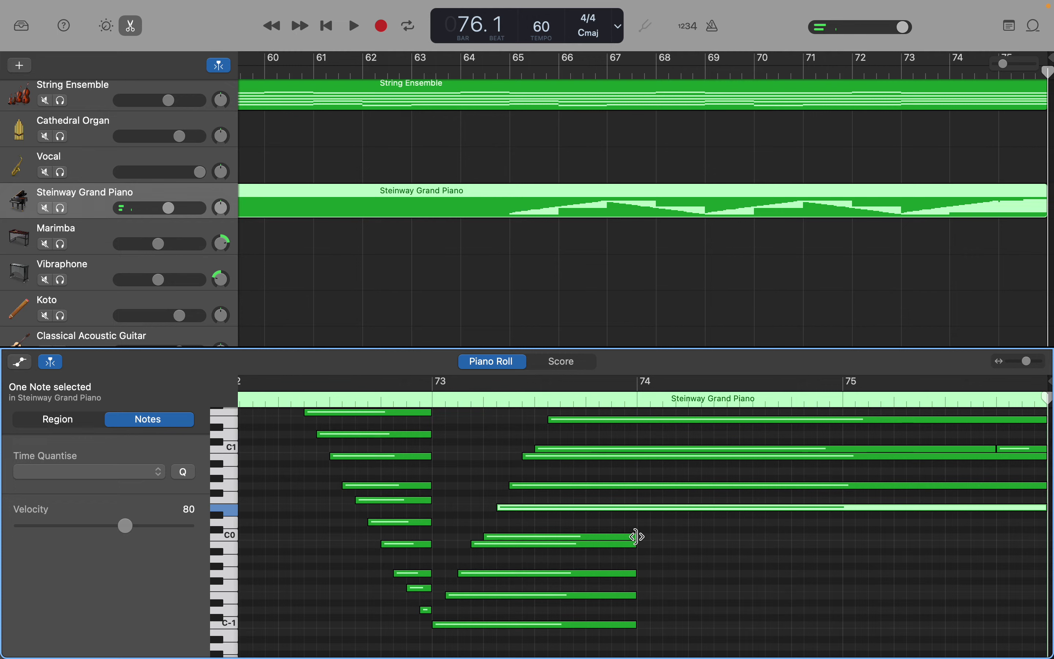
Lengthen bar 73's C0, B-1, G-1, E-1 and C-1 run notes to the end of bar 75.
{"action": "left_click_drag", "start_coordinate": [637, 538], "coordinate": [1046, 546]}
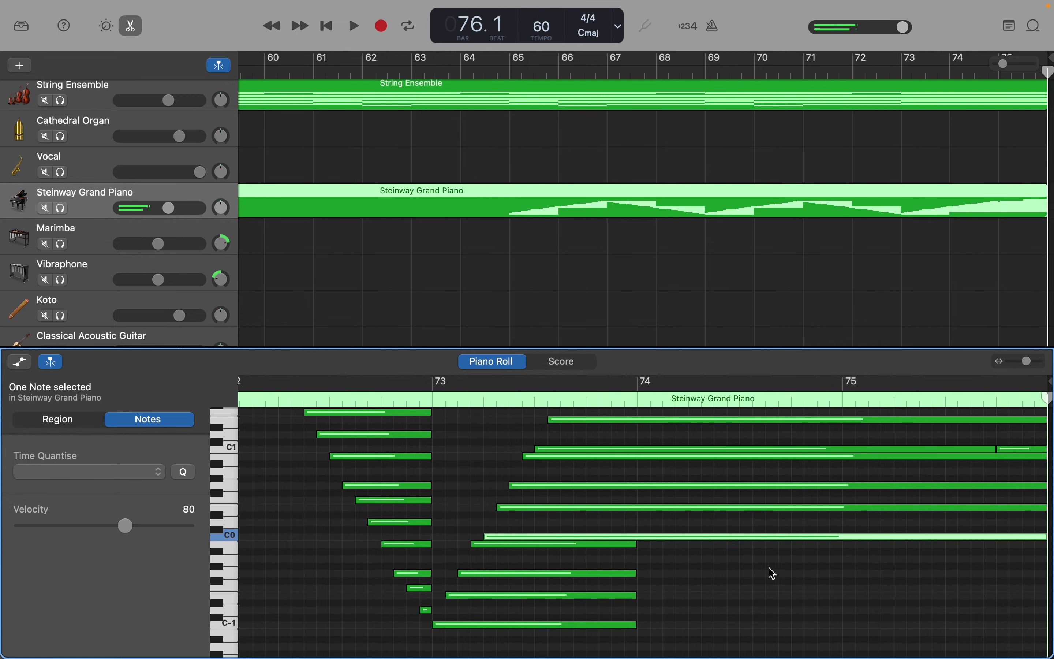
{"action": "left_click_drag", "start_coordinate": [633, 545], "coordinate": [1045, 569]}
{"action": "left_click_drag", "start_coordinate": [636, 574], "coordinate": [1046, 581]}
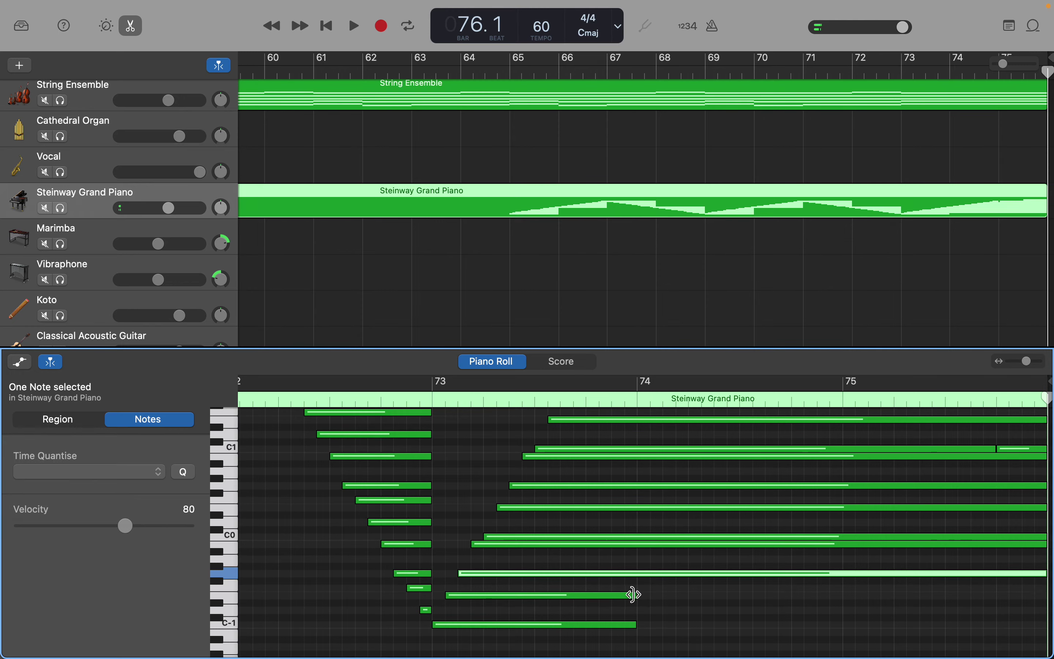
{"action": "left_click", "coordinate": [637, 597]}
{"action": "left_click_drag", "start_coordinate": [637, 597], "coordinate": [1046, 602]}
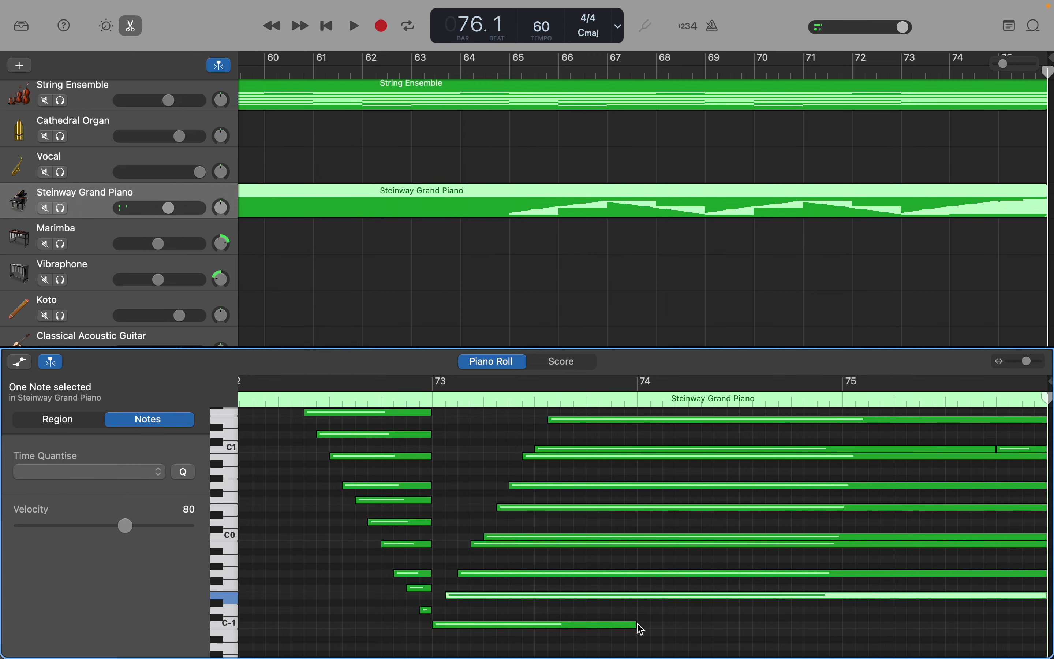
{"action": "left_click_drag", "start_coordinate": [639, 626], "coordinate": [1046, 609]}
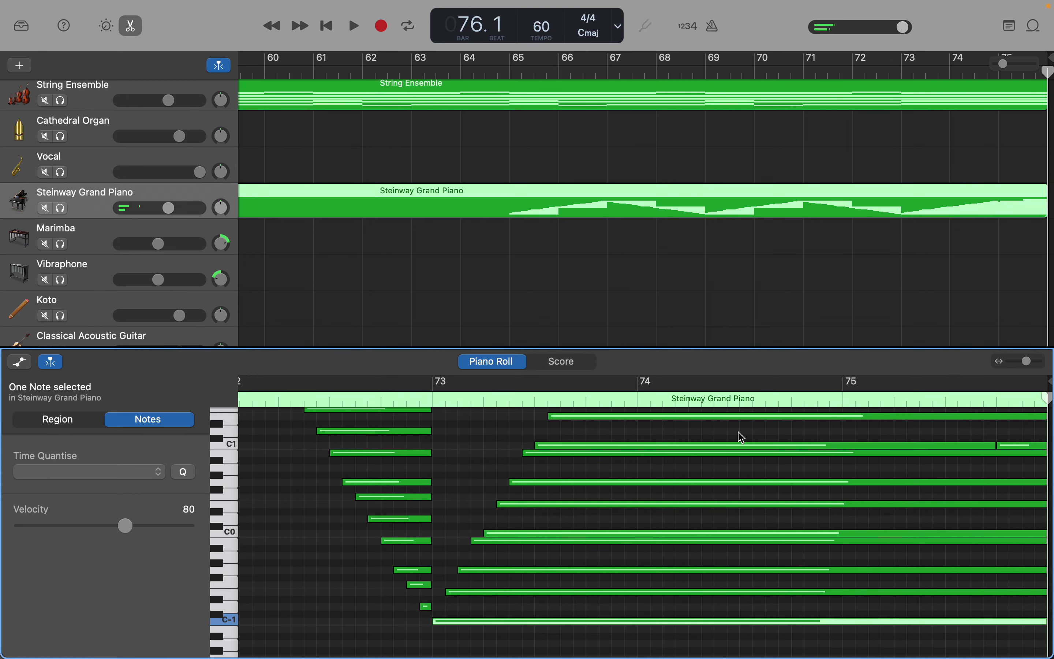
{"action": "left_click", "coordinate": [740, 434]}
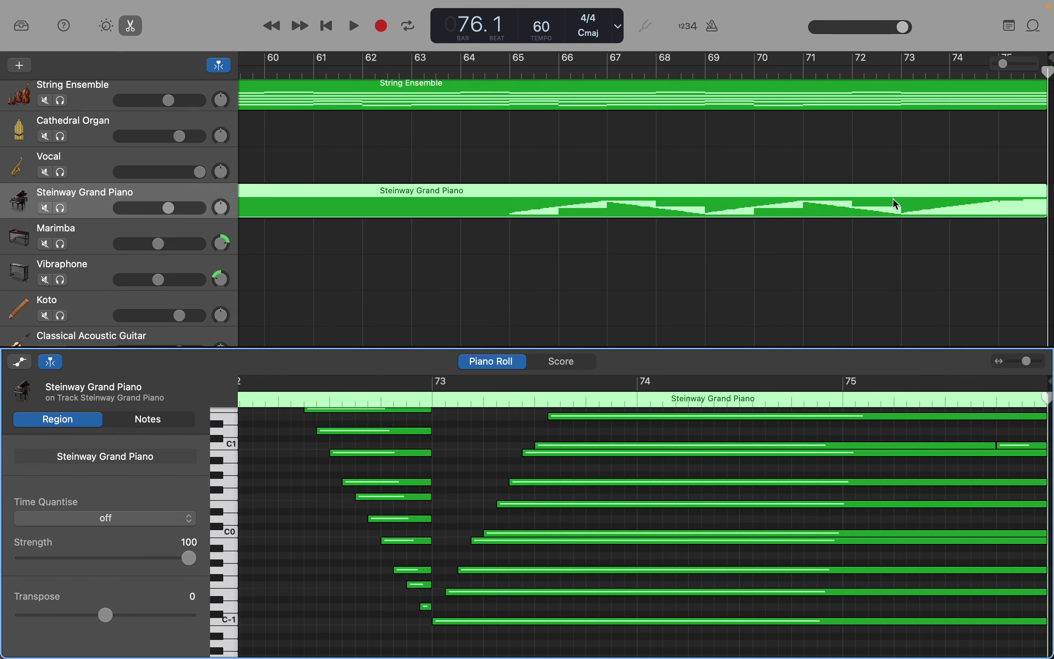
Play the ending from the start of bar 73 and look over the sustained run notes from the lowest to the highest.
{"action": "left_click_drag", "start_coordinate": [1046, 73], "coordinate": [879, 132]}
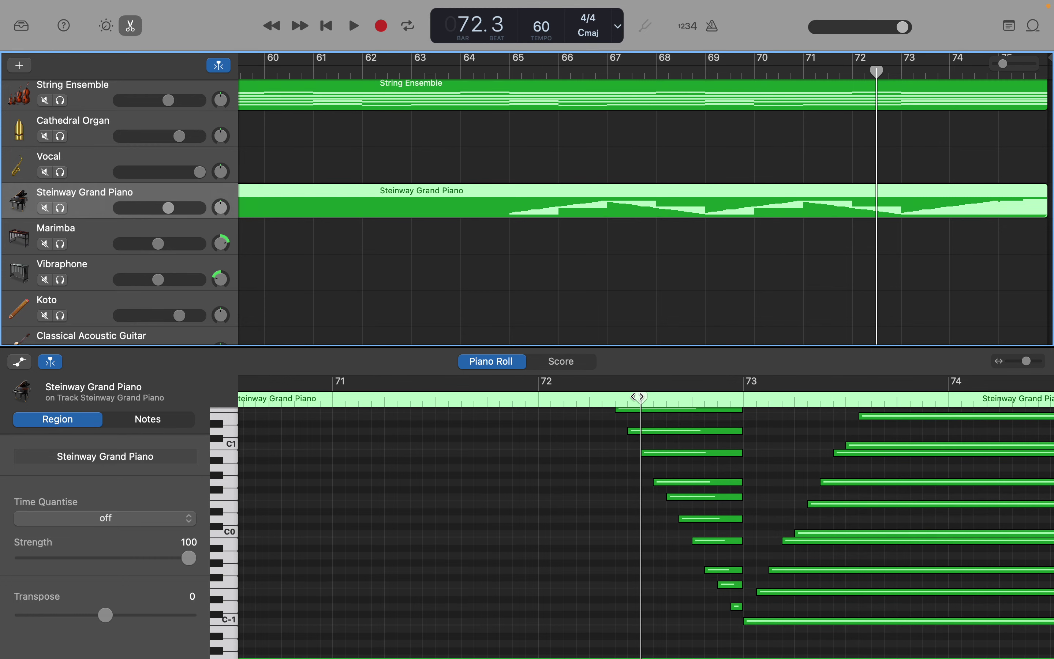
{"action": "left_click_drag", "start_coordinate": [640, 397], "coordinate": [743, 396]}
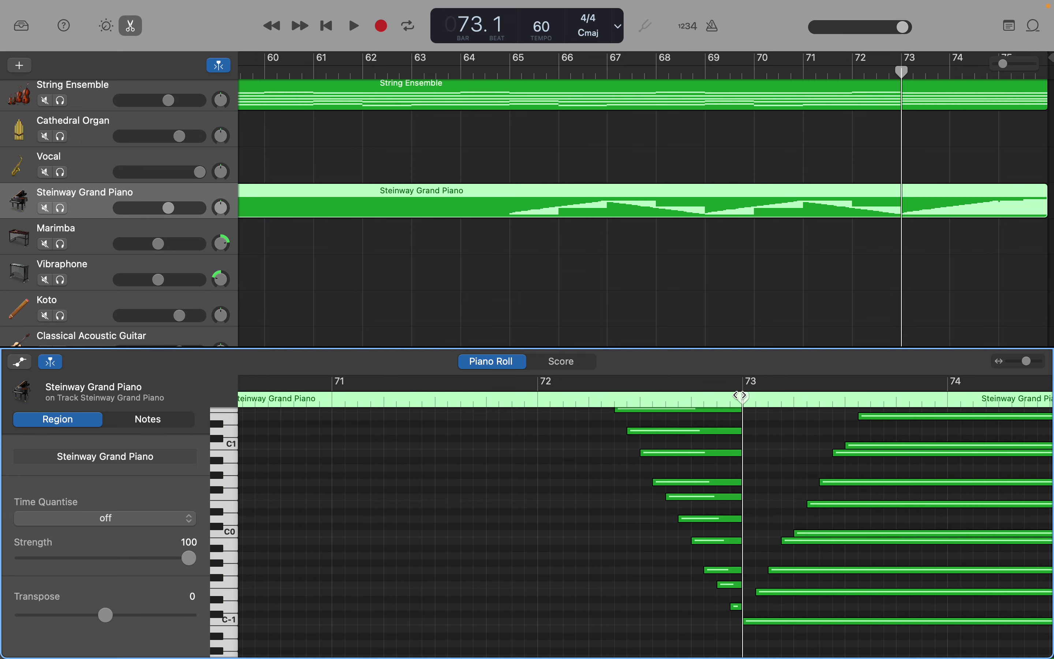
{"action": "key", "text": "space"}
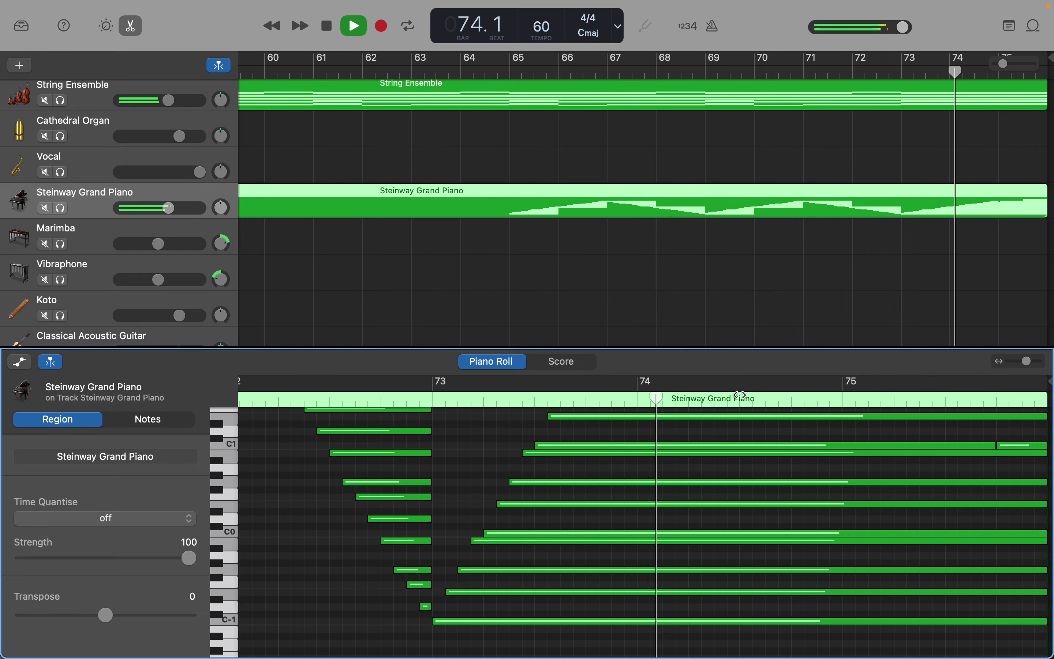
{"action": "scroll", "coordinate": [740, 395], "scroll_direction": "up", "scroll_amount": 5}
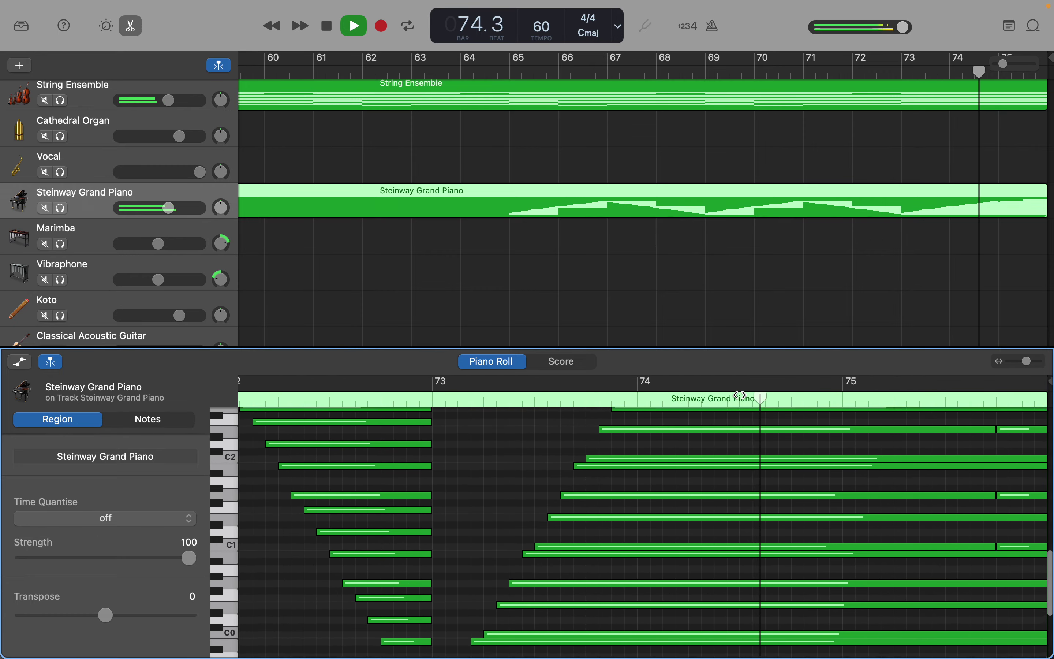
{"action": "scroll", "coordinate": [741, 395], "scroll_direction": "up", "scroll_amount": 4}
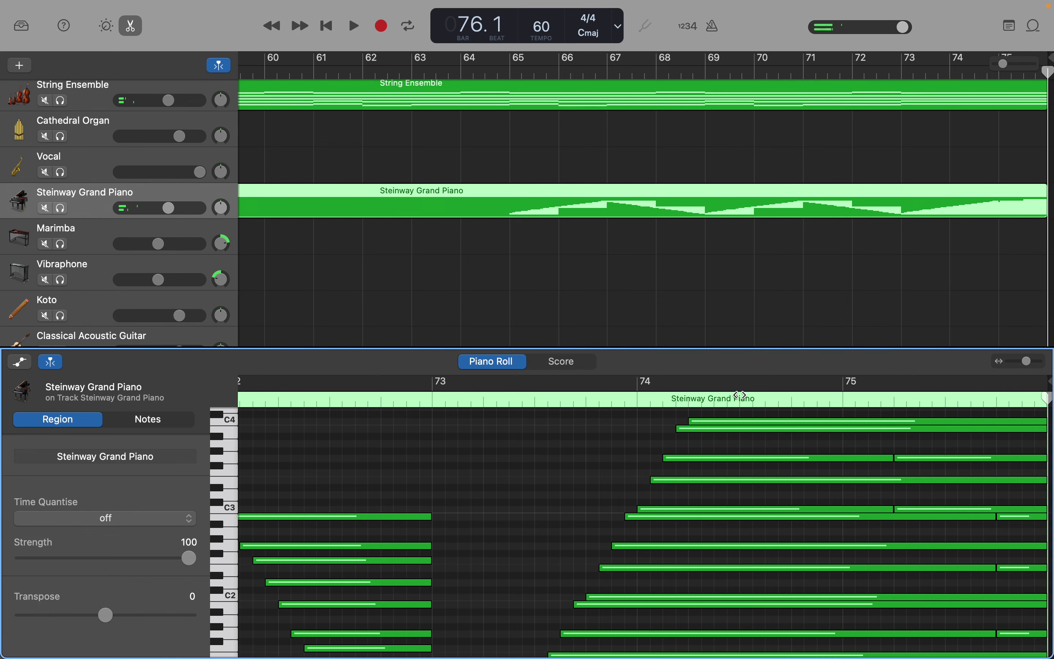
{"action": "scroll", "coordinate": [741, 395], "scroll_direction": "up", "scroll_amount": 10}
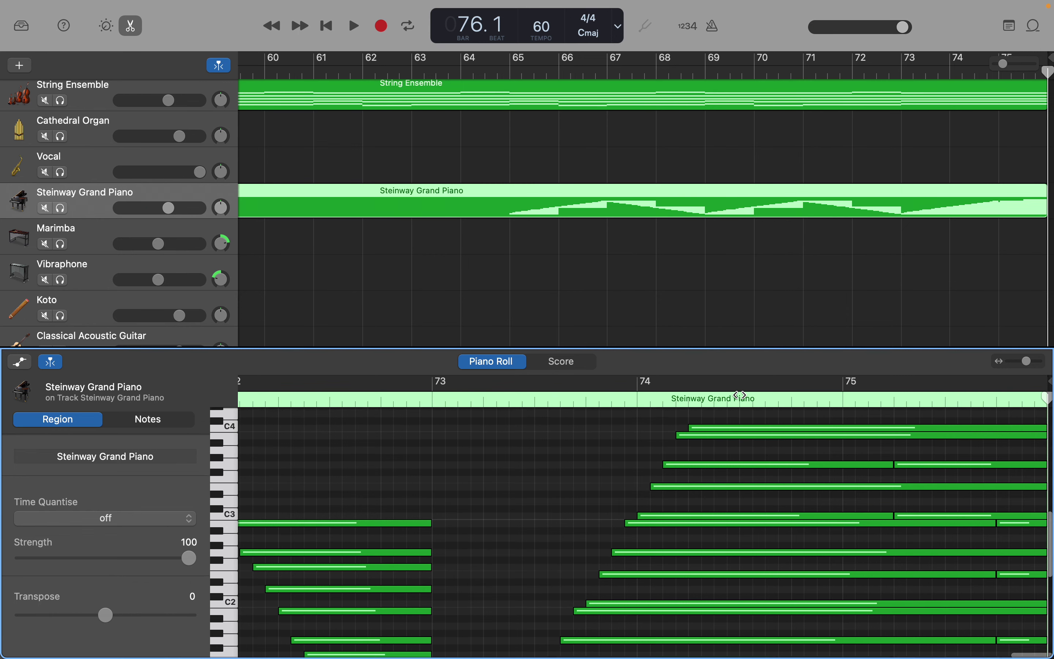
{"action": "scroll", "coordinate": [741, 395], "scroll_direction": "up", "scroll_amount": 8}
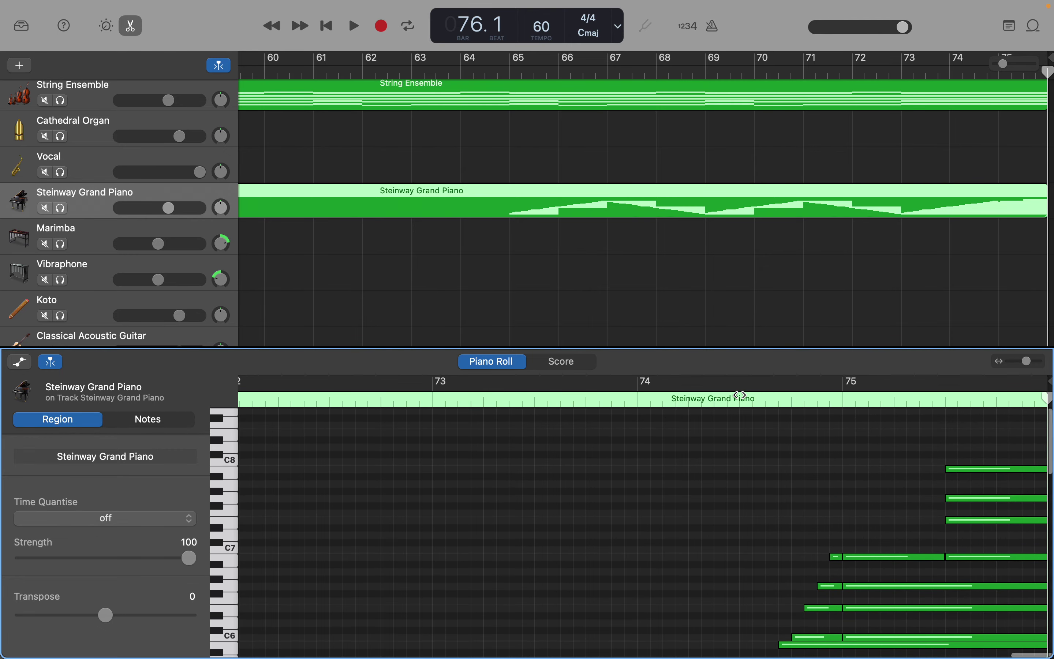
{"action": "scroll", "coordinate": [741, 395], "scroll_direction": "down", "scroll_amount": 3}
{"action": "scroll", "coordinate": [740, 395], "scroll_direction": "down", "scroll_amount": 1}
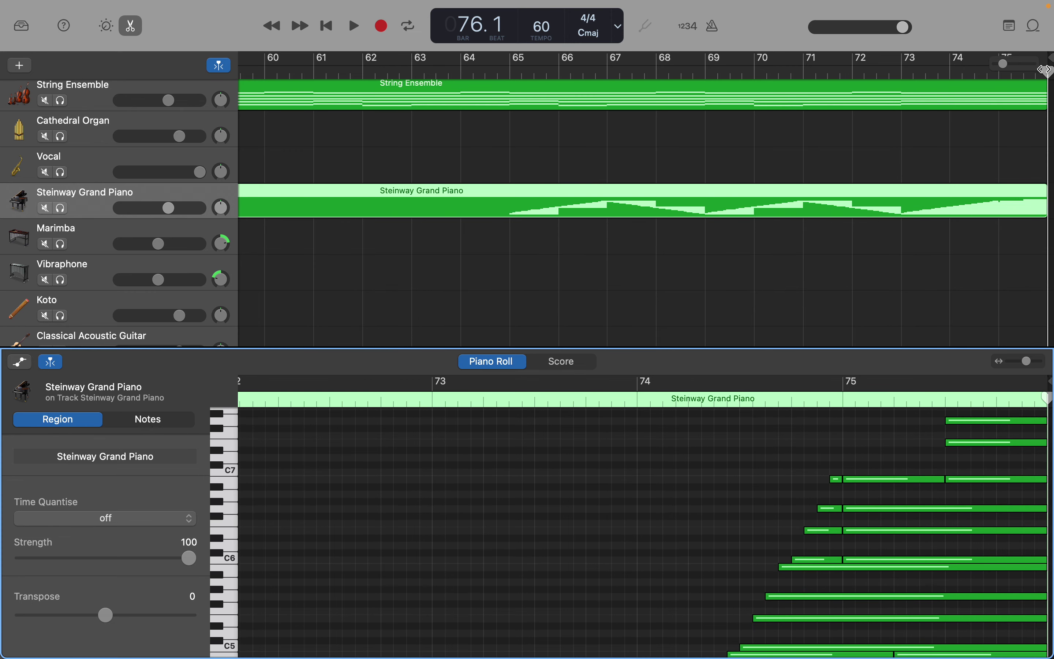
Move the playhead back to the start of bar 65.
{"action": "left_click_drag", "start_coordinate": [1046, 69], "coordinate": [516, 23]}
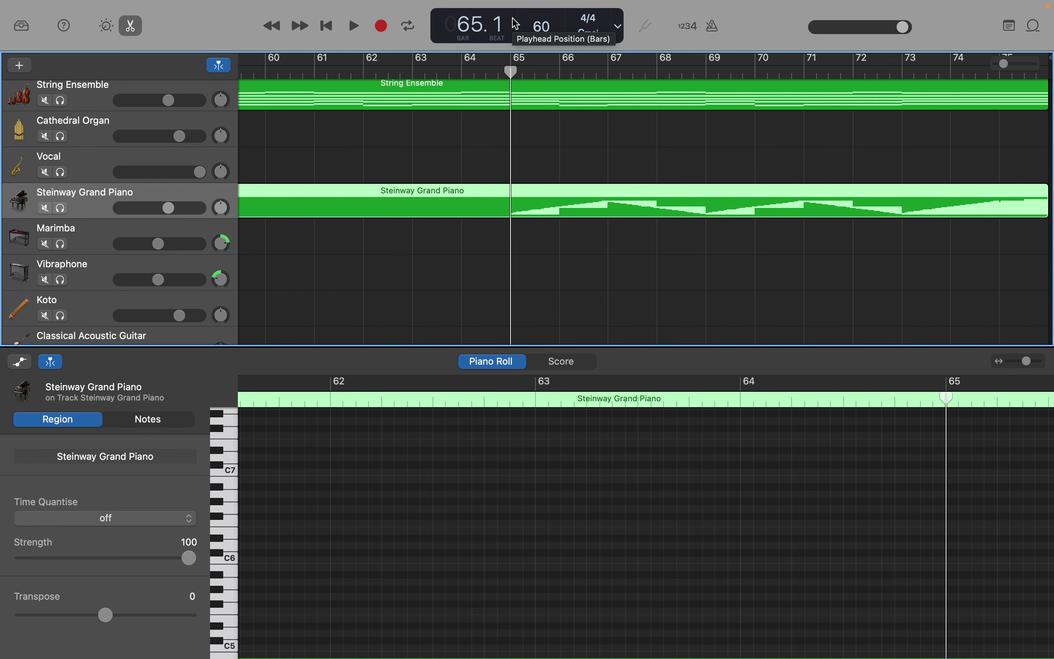
{"action": "mouse_move", "coordinate": [616, 5]}
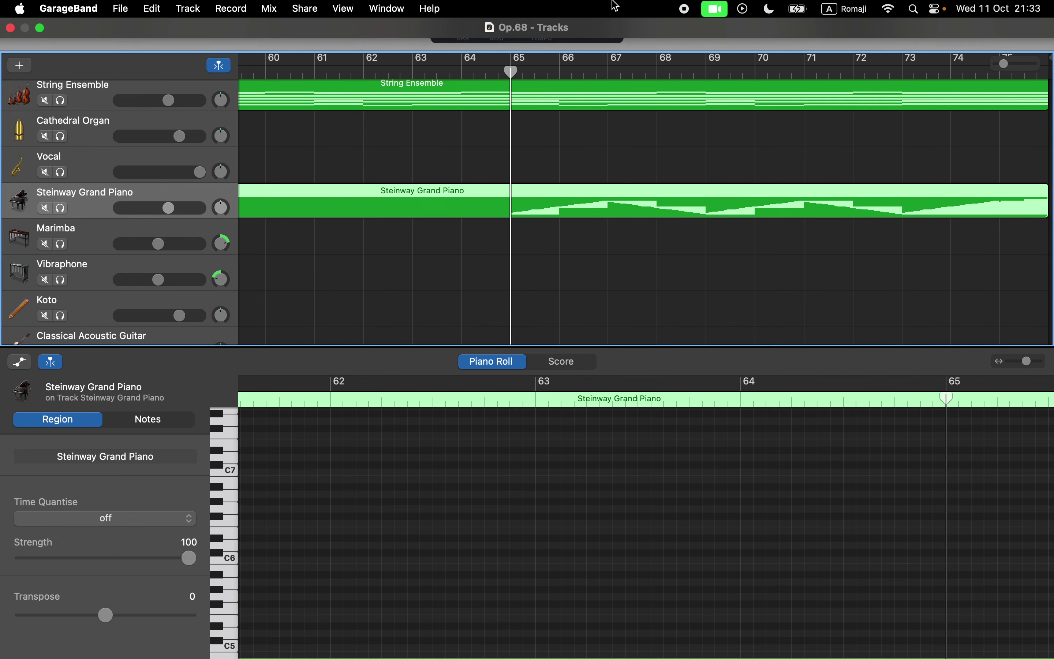